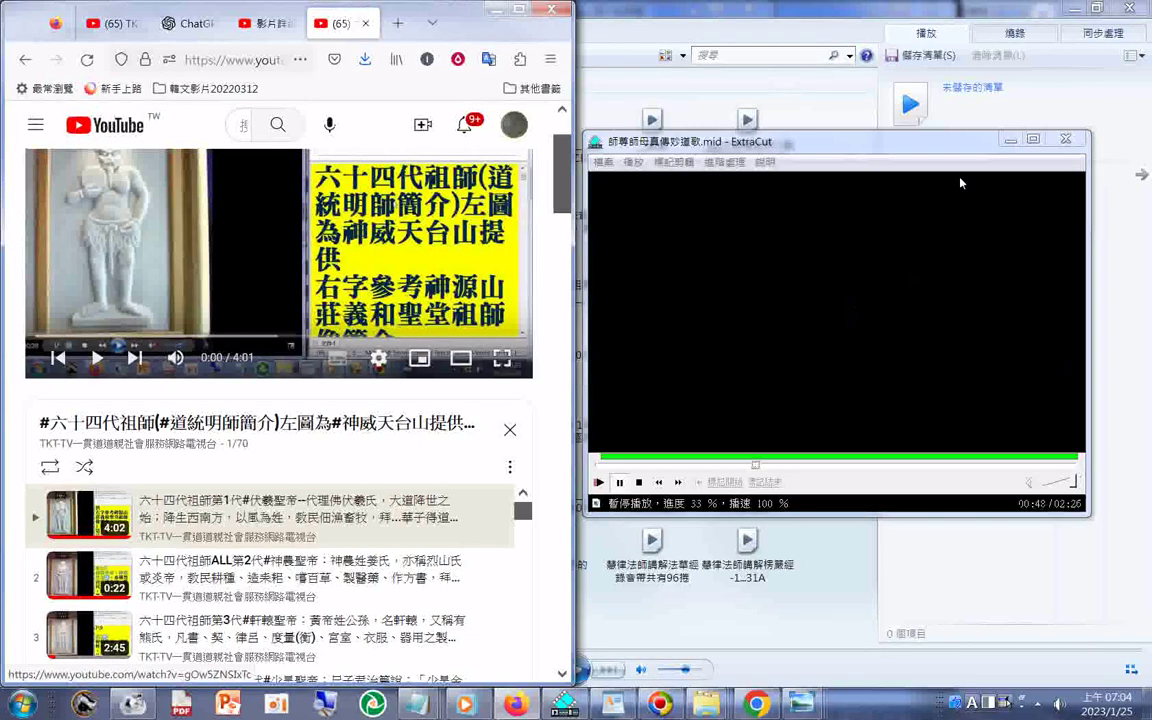
Tile the ExtraCut window beside the browser and play the first seconds of the 六十四代祖師 YouTube video before pausing it.
click(1034, 141)
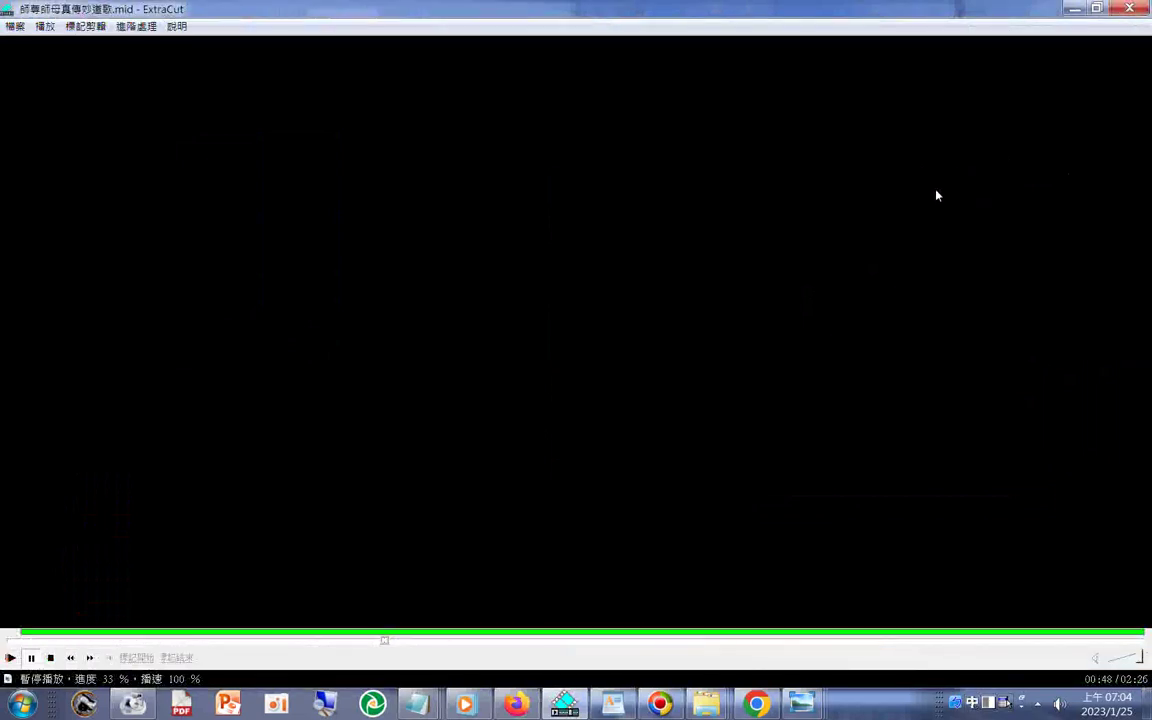
key(super+Right)
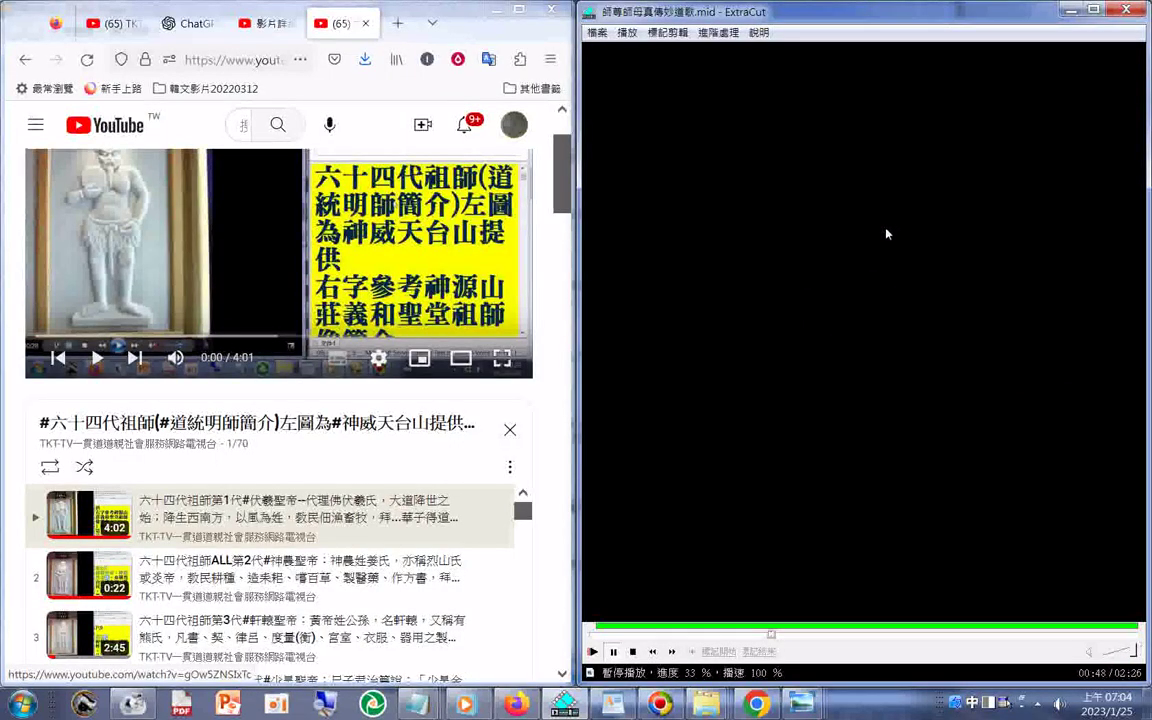
click(95, 360)
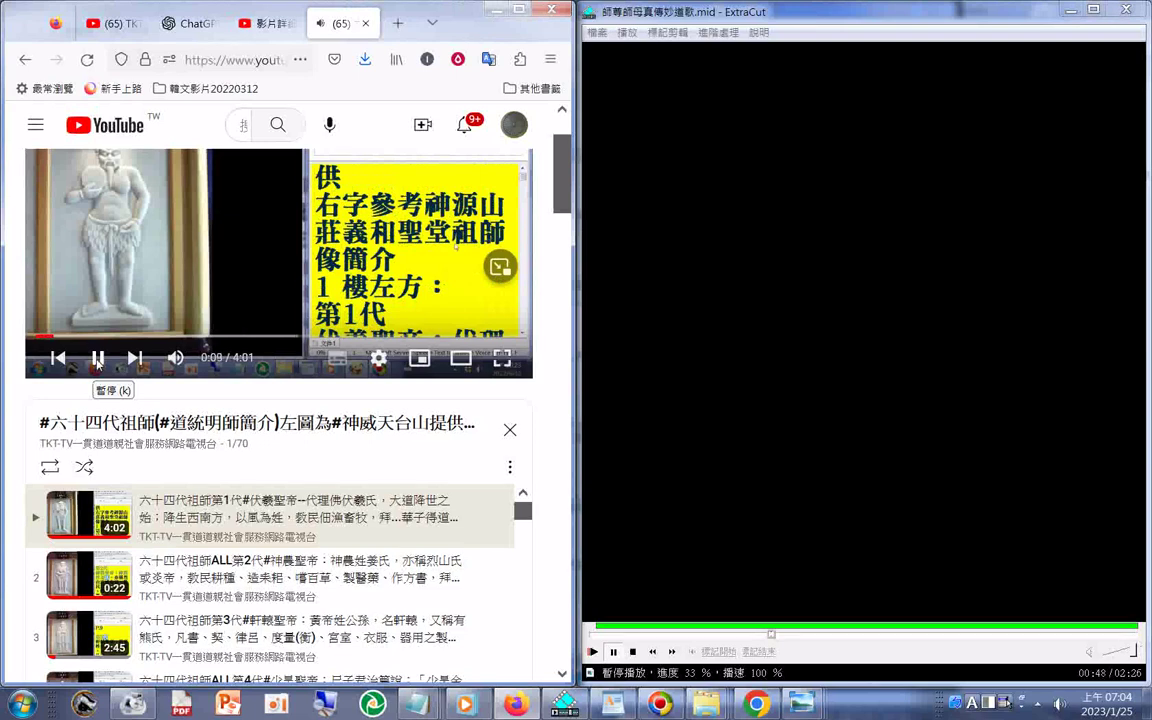
click(97, 360)
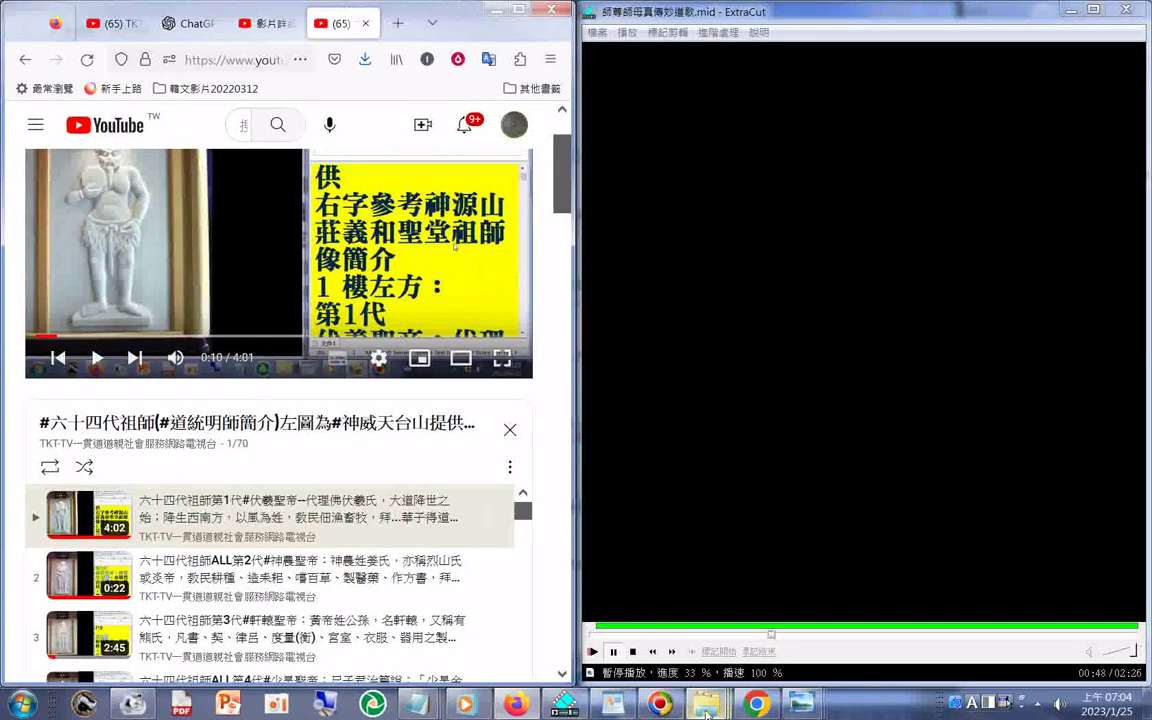
Switch to the File Explorer window showing the 新增資料夾 photo folder.
mouse_move(706, 711)
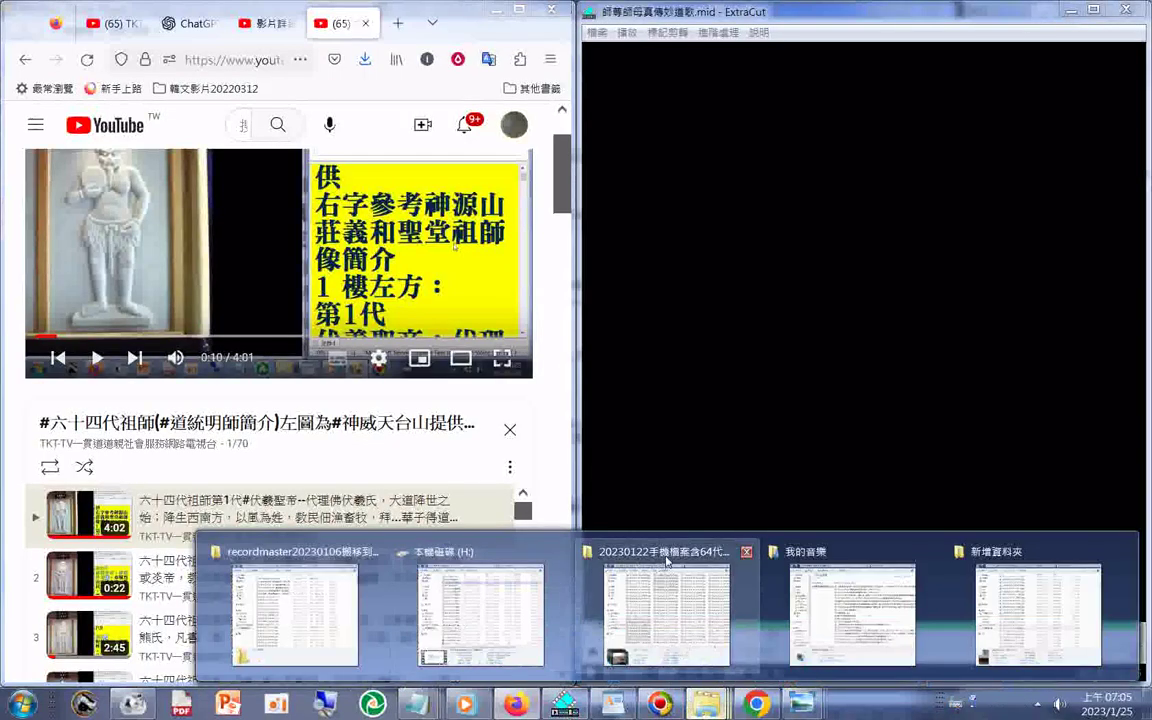
mouse_move(667, 559)
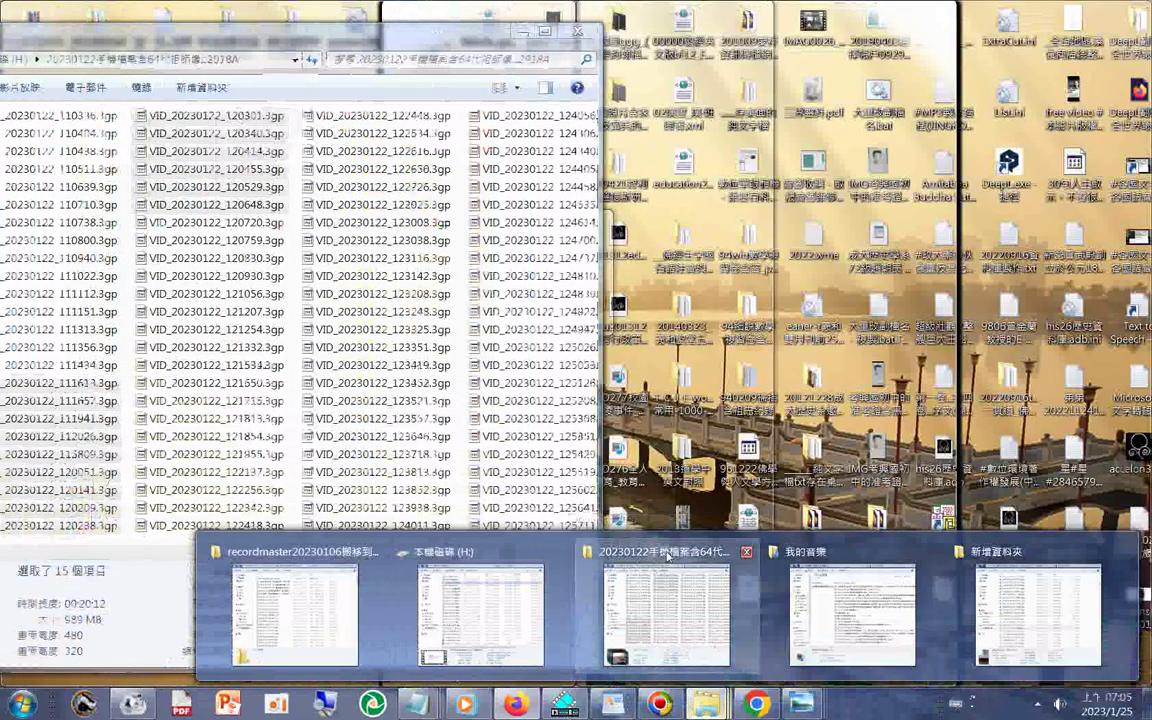
mouse_move(869, 560)
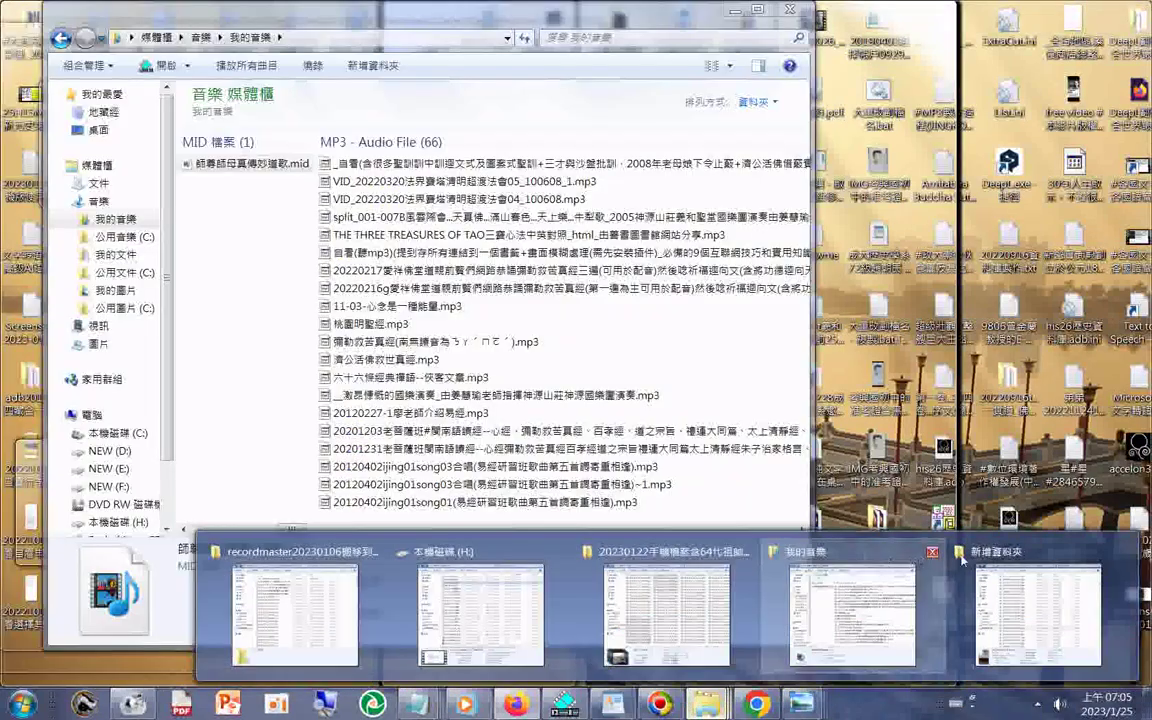
mouse_move(1015, 555)
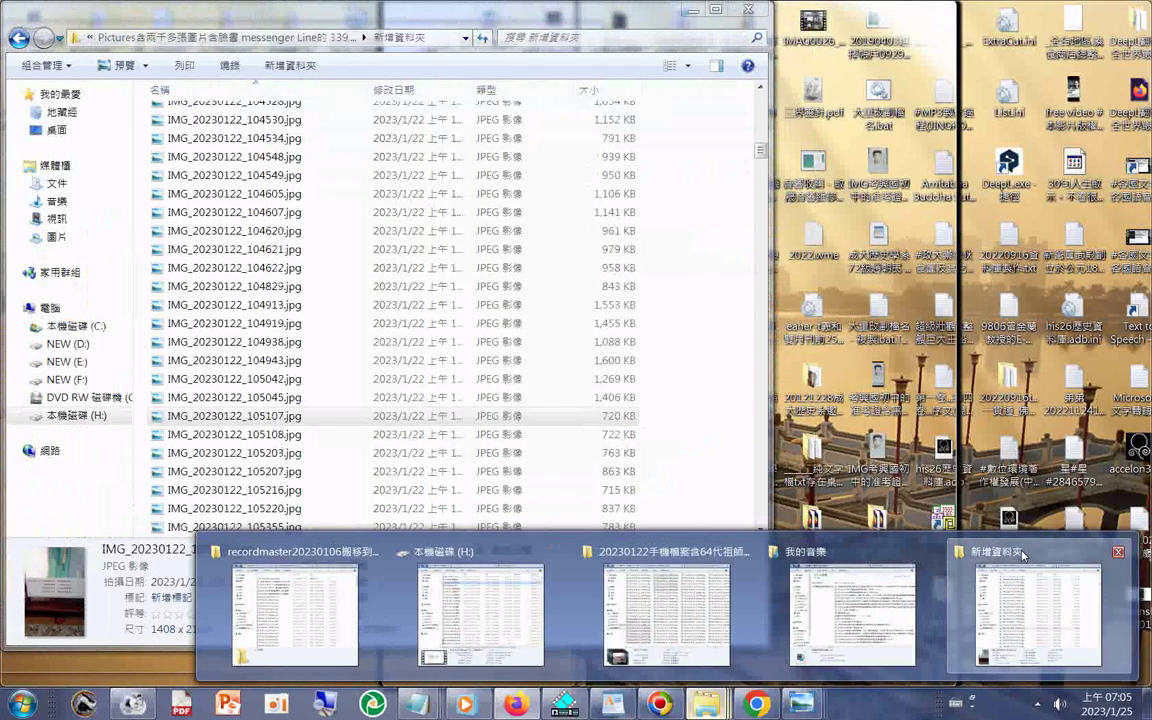
click(1022, 553)
Preview the morning photos near the start of the folder, up to IMG_20230122_101605.jpg.
scroll(265, 232, up, 15)
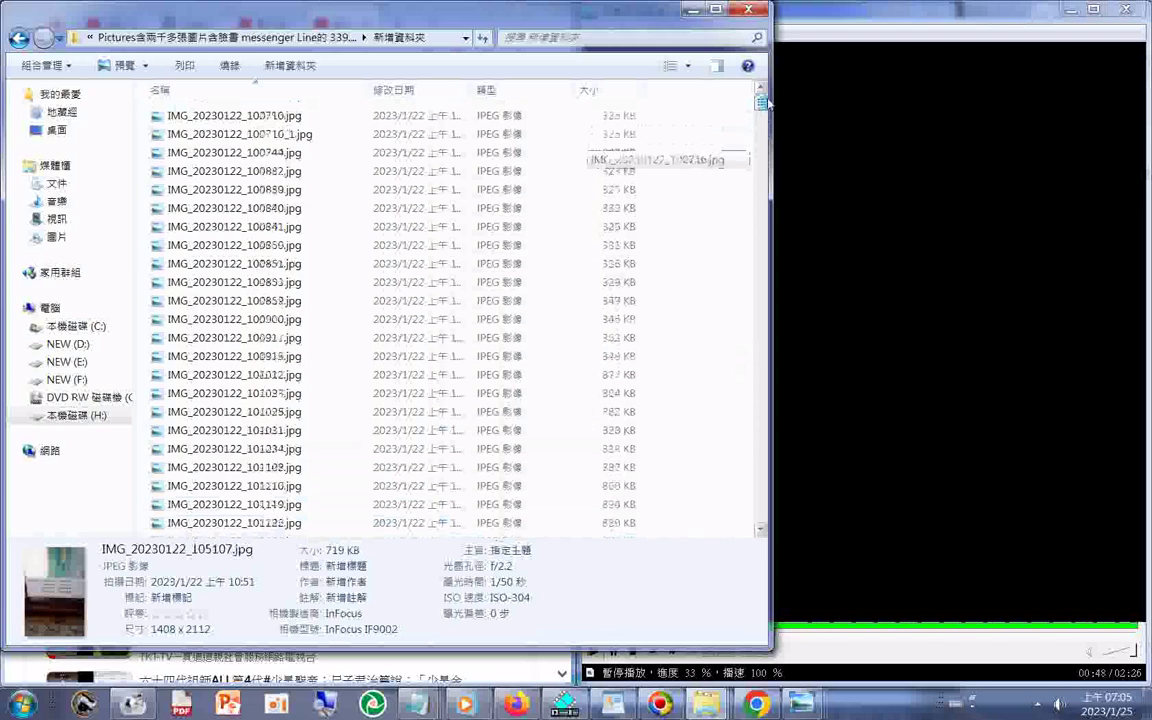
click(243, 226)
key(Down)
key(Down)
key(Down)
key(Down)
key(Down)
key(Down)
key(Down)
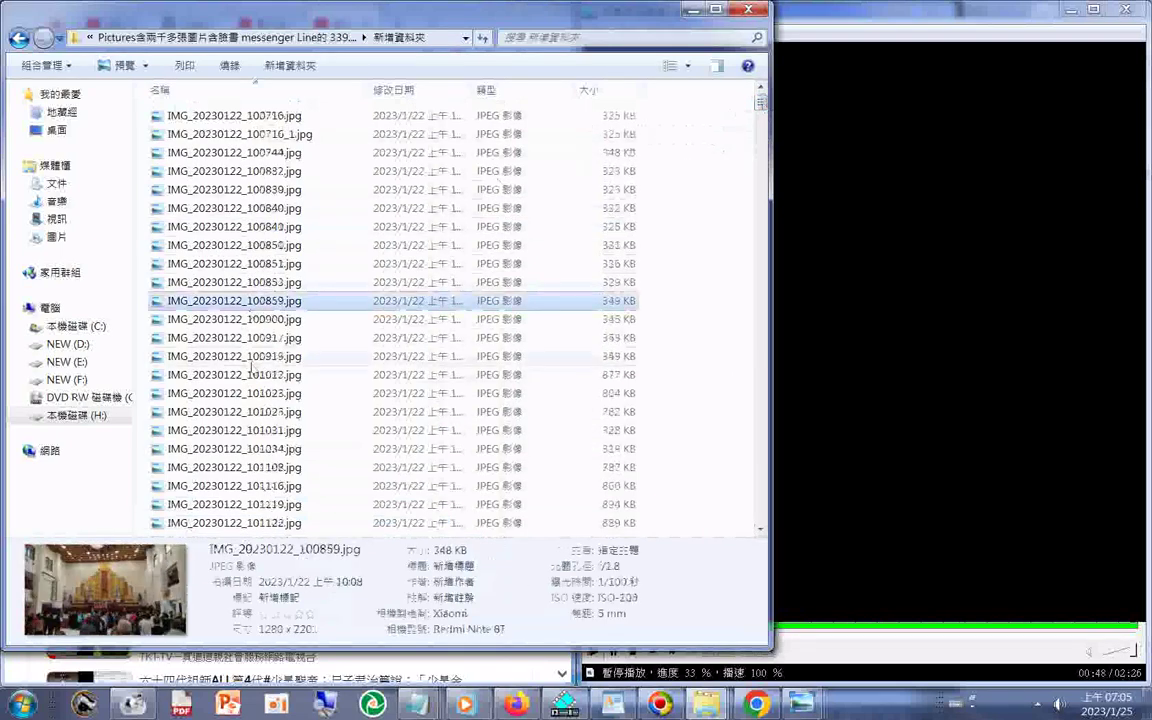
key(Down)
key(Down)
key(Down)
key(Down)
key(Down)
scroll(247, 420, down, 5)
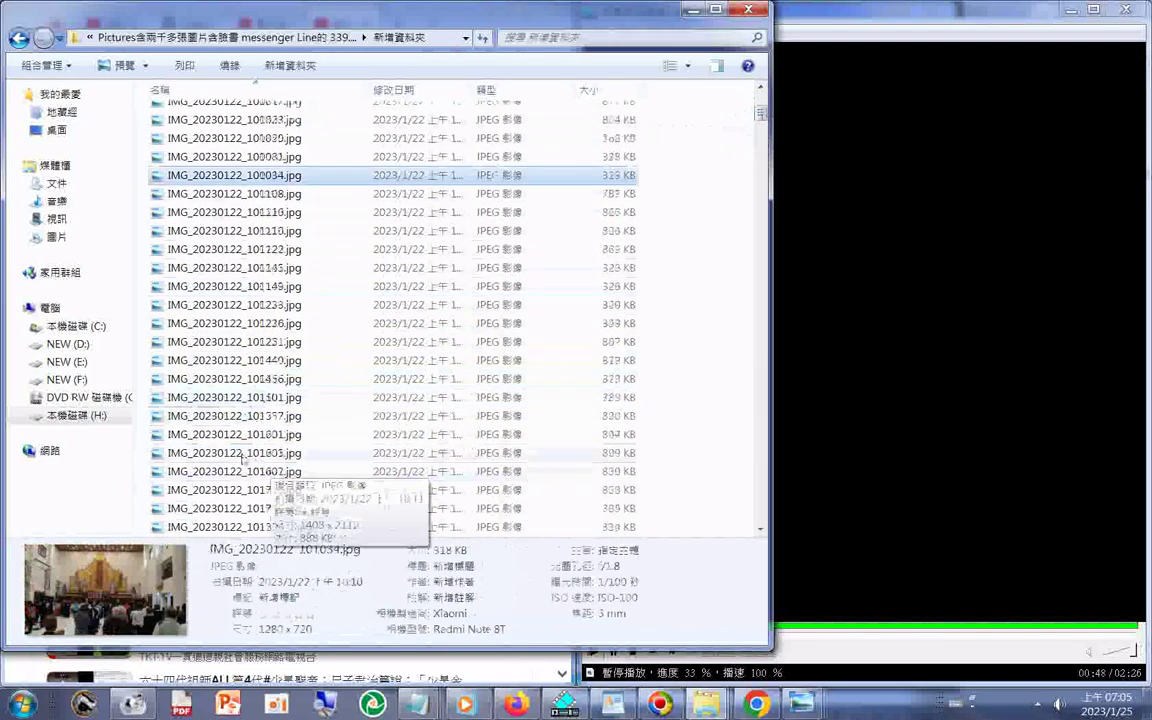
click(250, 454)
Preview the photos one by one backwards from the end of the folder to IMG_20230122_142408.jpg.
scroll(690, 480, down, 20)
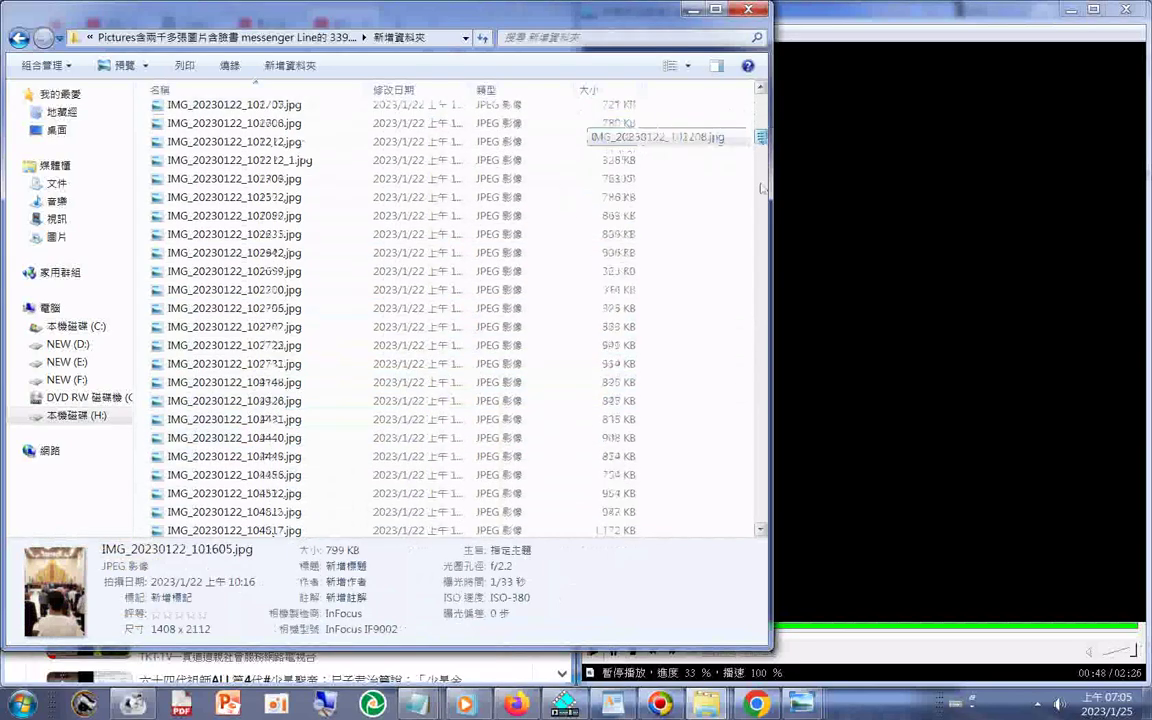
scroll(720, 497, down, 8)
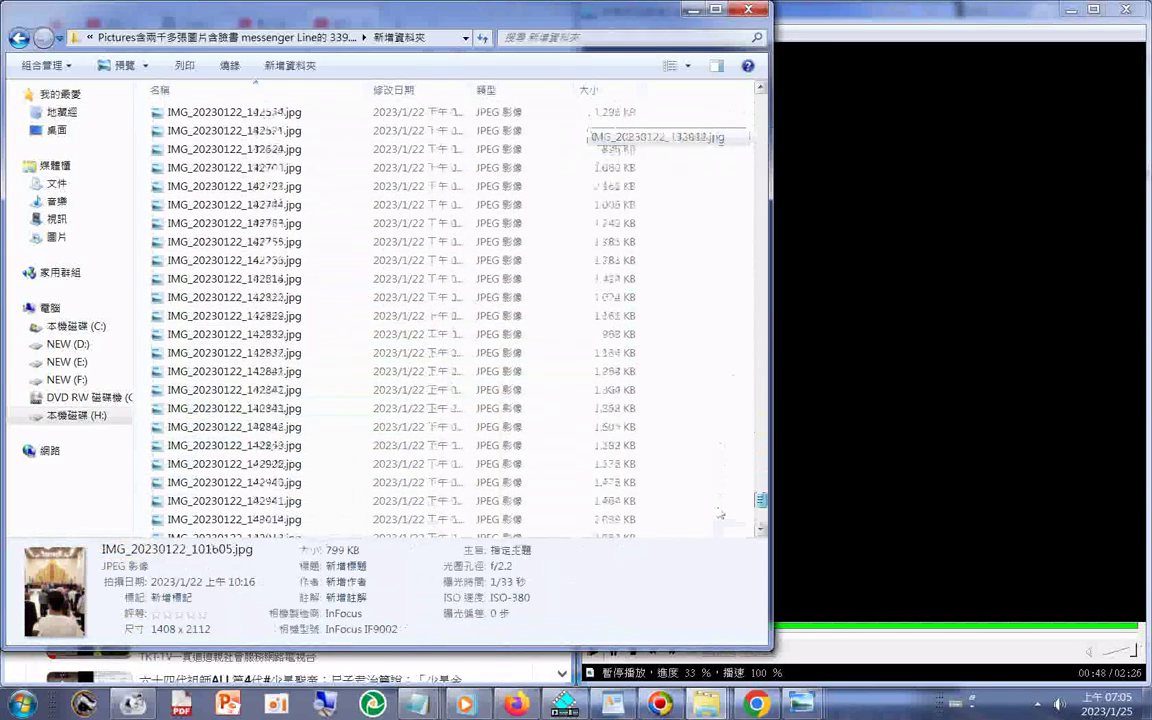
scroll(720, 513, down, 7)
click(228, 508)
key(Up)
key(Up)
key(Up)
key(Up)
key(Up)
key(Up)
key(Up)
key(Up)
key(Up)
key(Up)
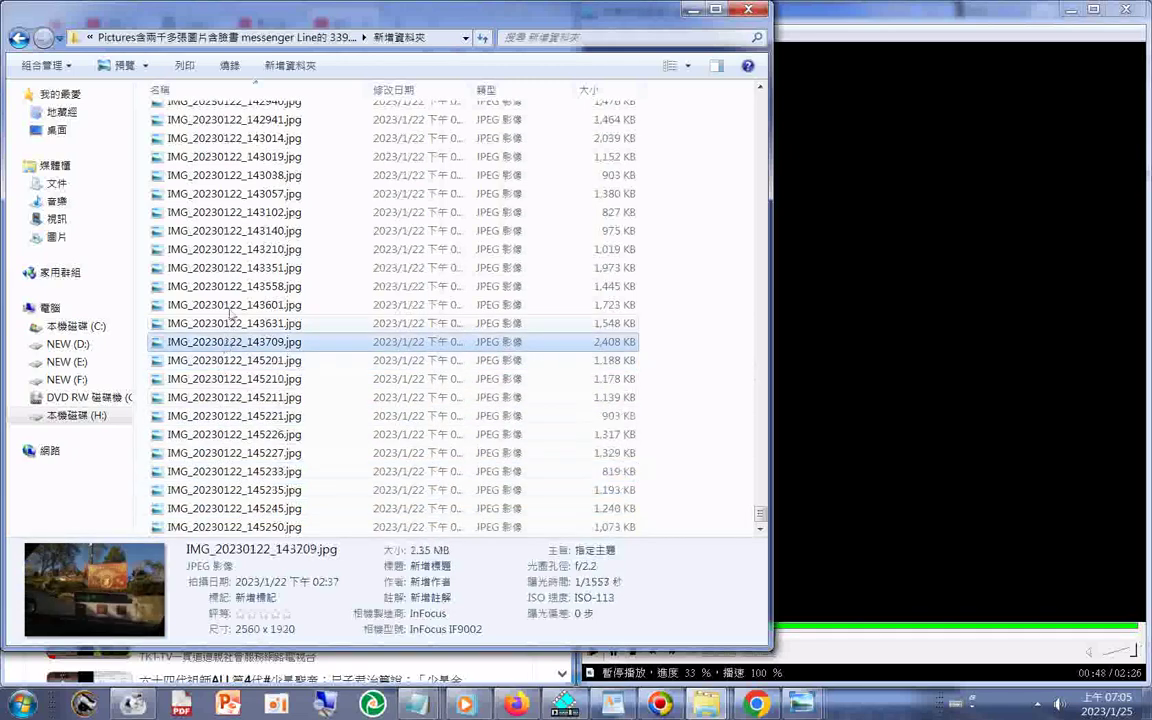
key(Up)
key(Up)
key(Up)
key(Up)
key(Up)
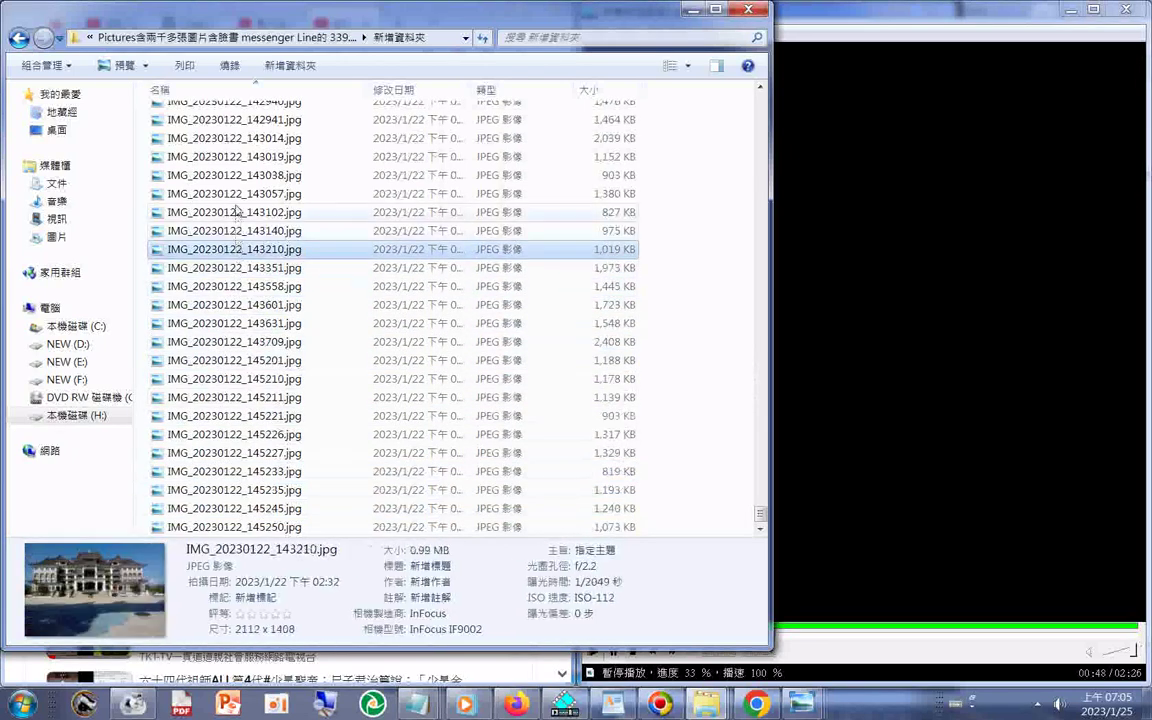
key(Up)
key(Up)
key(Up)
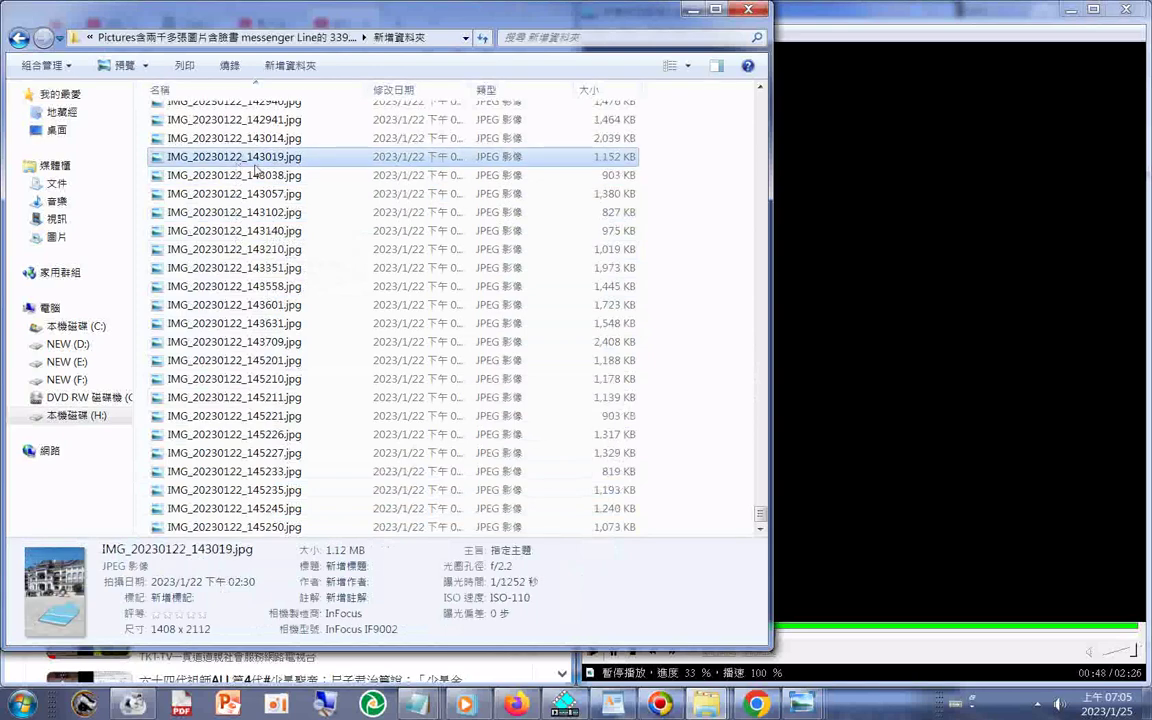
key(Up)
key(Up)
key(Up)
key(Up)
key(Up)
key(Up)
key(Up)
key(Up)
key(Up)
key(Up)
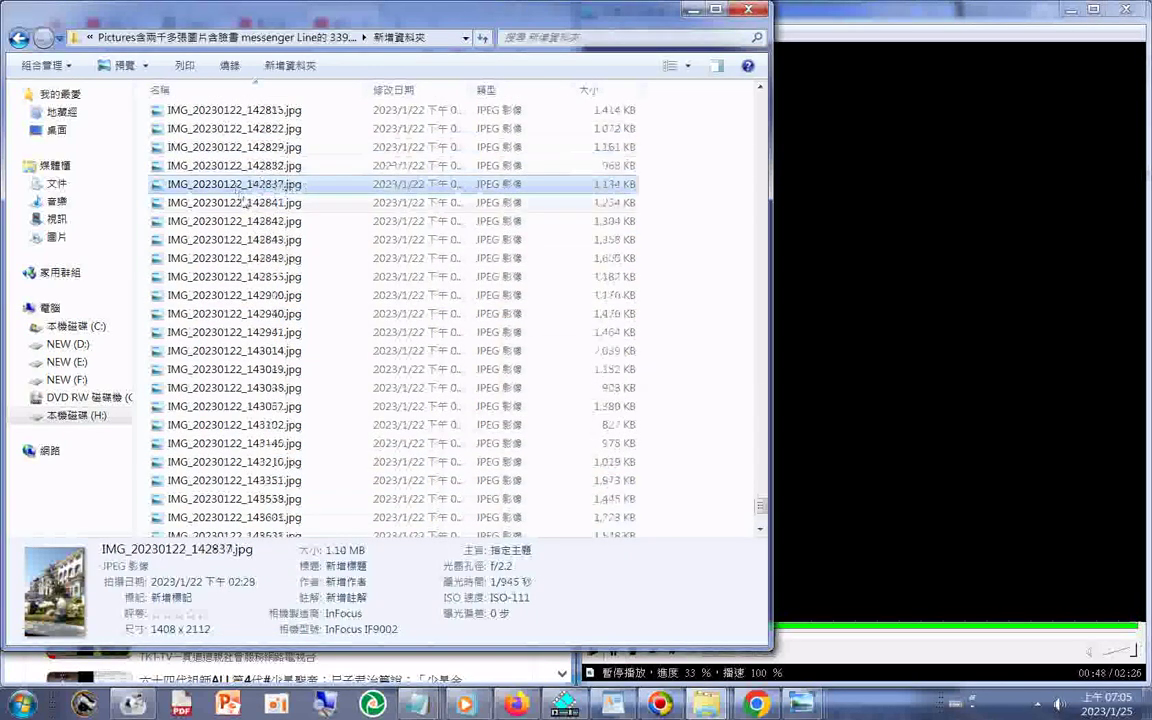
key(Up)
key(Up)
key(Up)
key(Up)
key(Up)
key(Up)
key(Up)
key(Up)
key(Up)
key(Up)
key(Up)
key(Up)
key(Up)
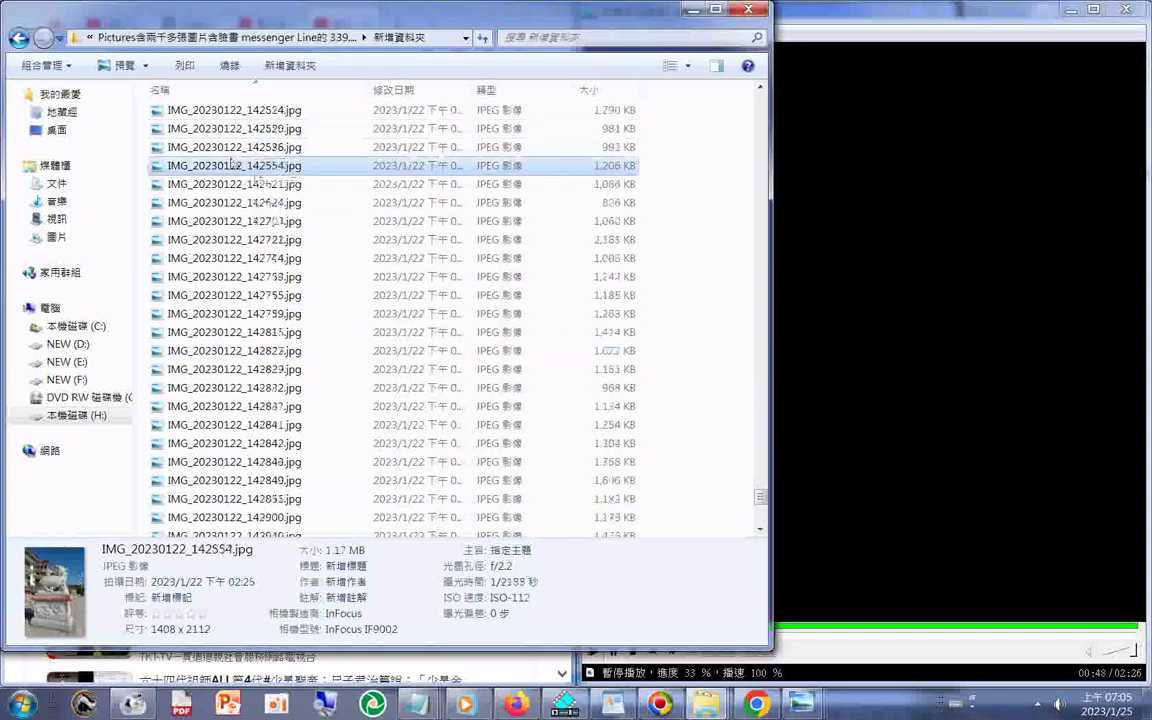
key(Up)
key(Up)
scroll(240, 190, up, 3)
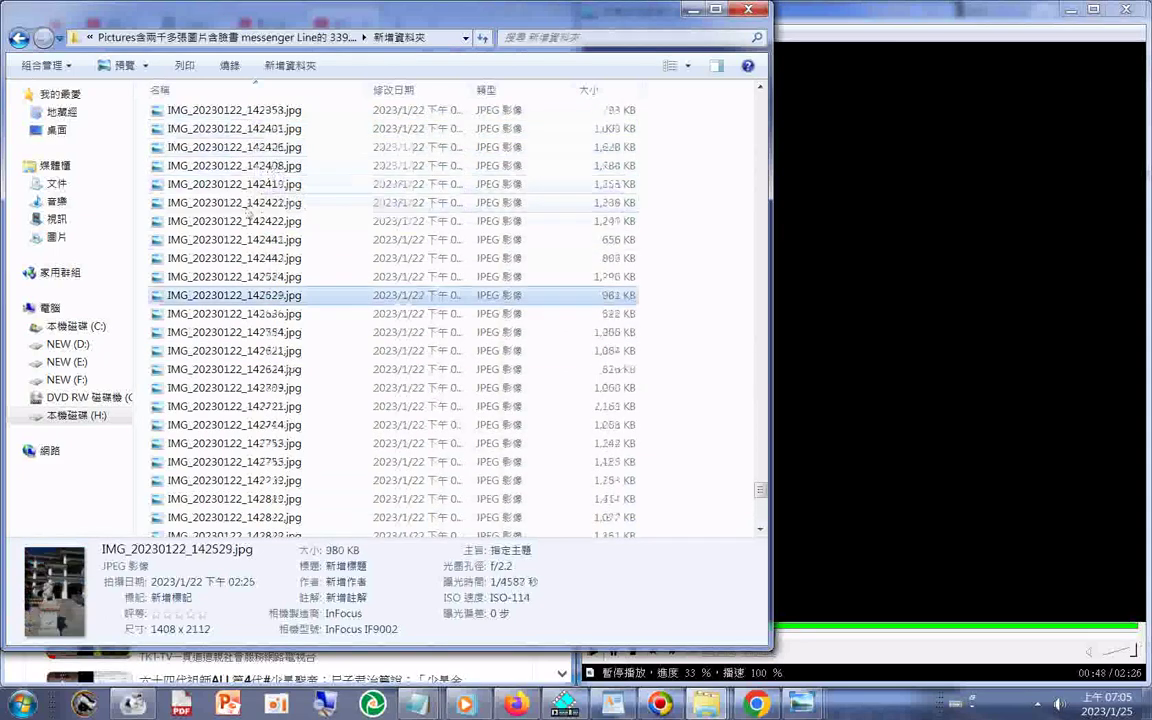
key(Up)
key(Up)
key(Up)
key(Up)
key(Up)
key(Up)
key(Up)
scroll(248, 188, up, 4)
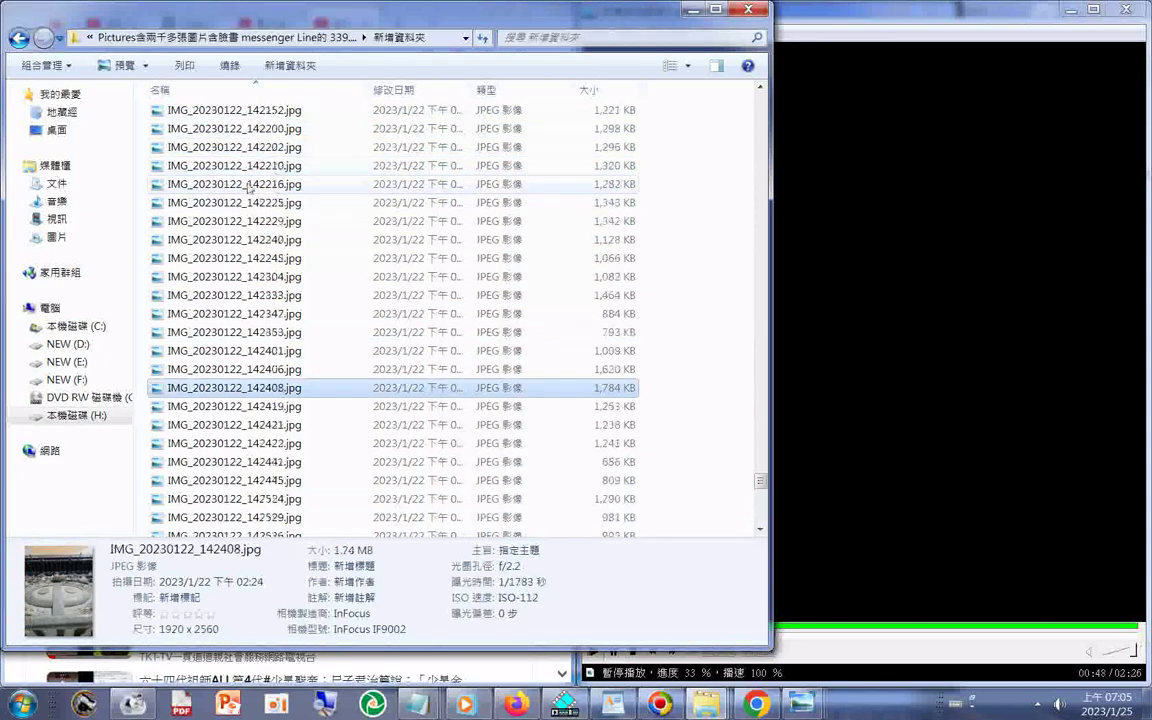
Preview the photos backwards from IMG_20230122_142216.jpg to IMG_20230122_140845.jpg.
click(246, 187)
key(Up)
key(Up)
scroll(246, 187, up, 2)
key(Up)
key(Up)
key(Up)
key(Up)
key(Up)
key(Up)
key(Up)
scroll(308, 177, up, 2)
key(Up)
key(Up)
key(Up)
key(Up)
key(Up)
scroll(310, 160, up, 3)
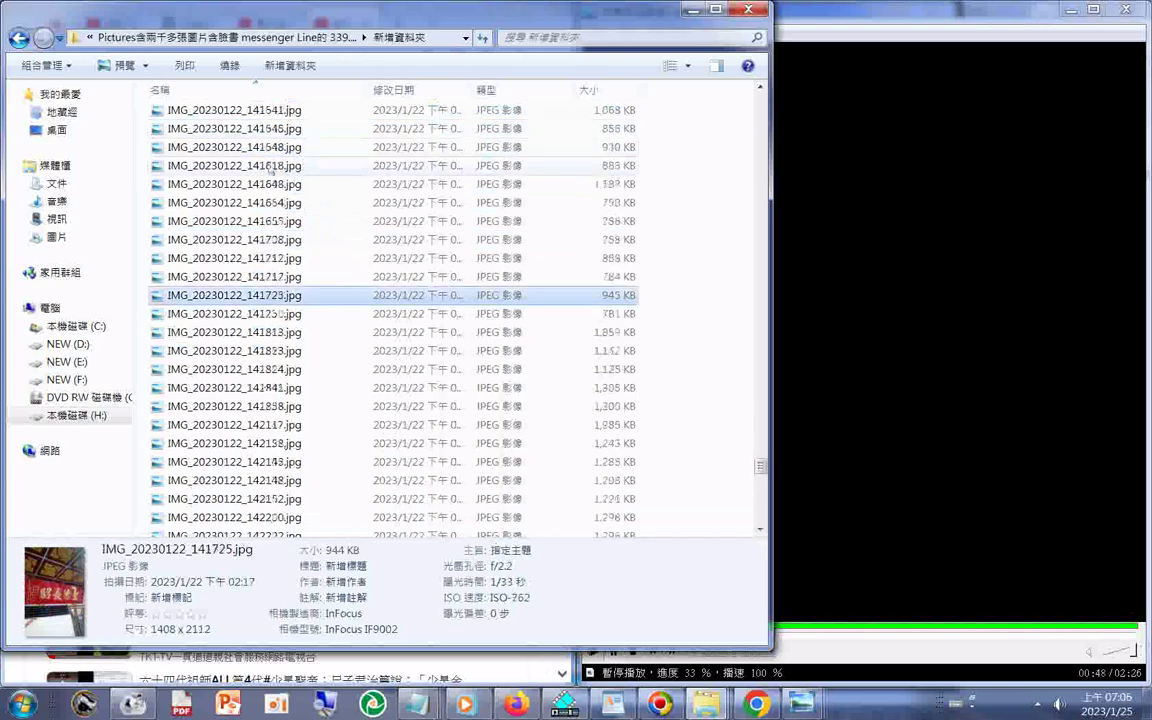
key(Up)
key(Up)
key(Up)
key(Up)
key(Up)
key(Up)
key(Up)
key(Up)
key(Up)
scroll(311, 190, up, 3)
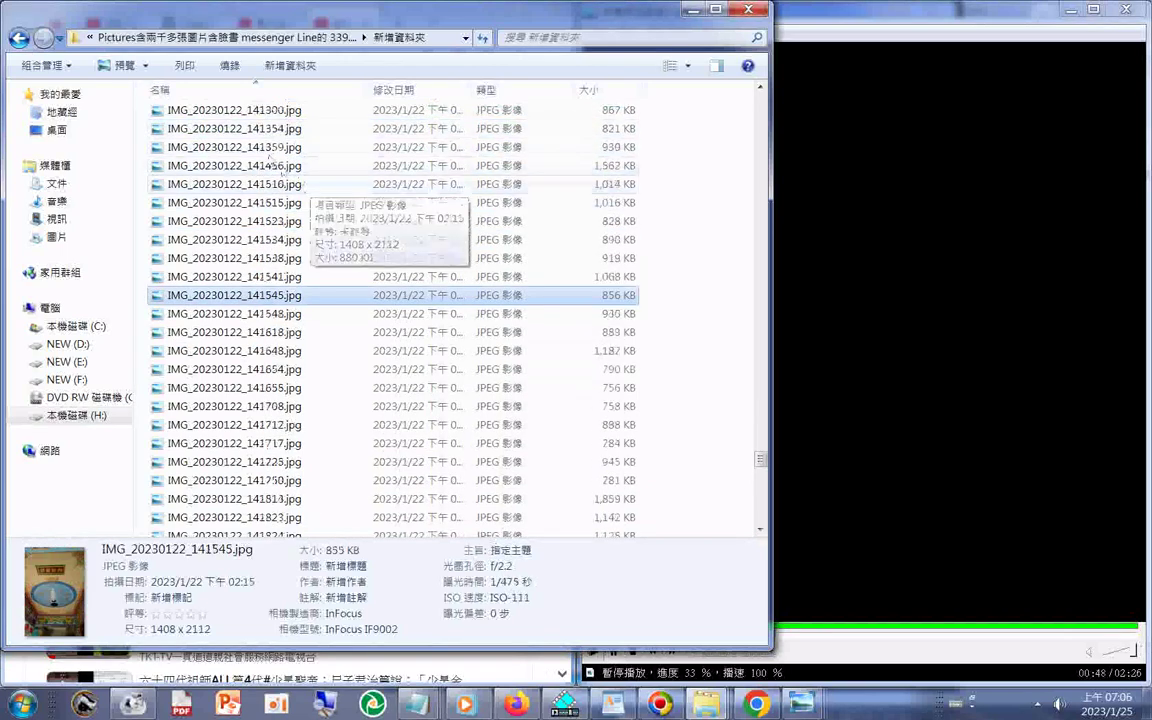
key(Up)
key(Up)
key(Up)
key(Up)
key(Up)
key(Up)
key(Up)
key(Up)
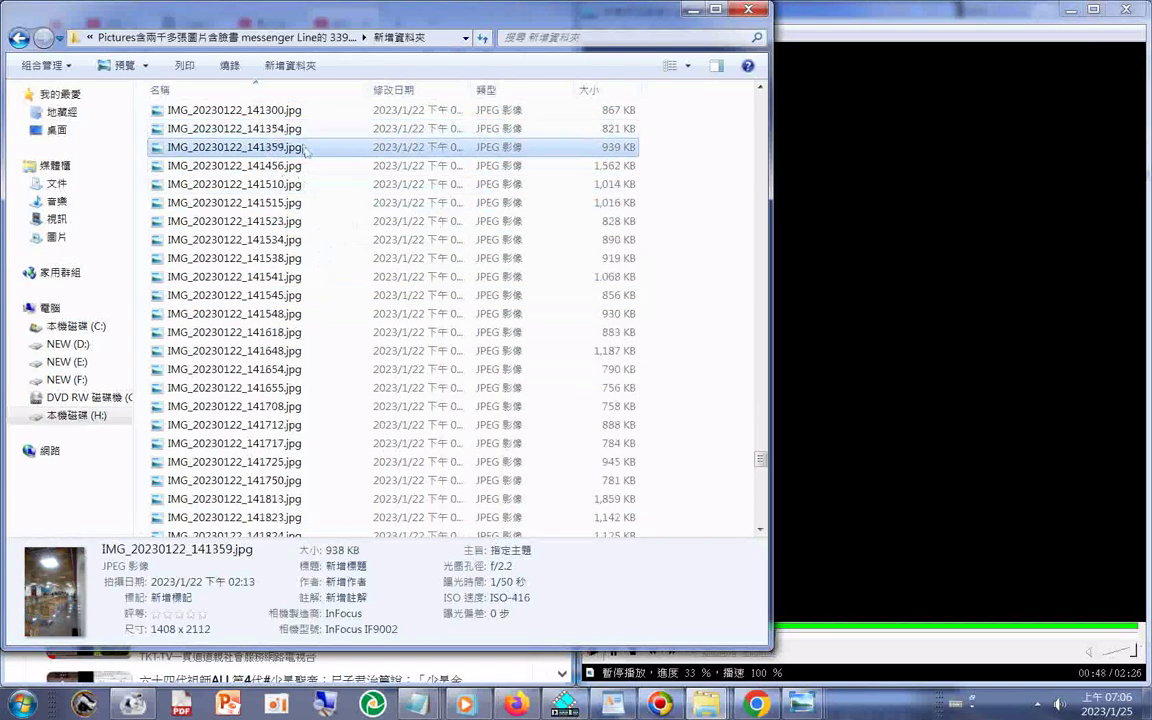
scroll(305, 148, up, 3)
key(Up)
key(Up)
key(Up)
key(Up)
key(Up)
key(Up)
key(Up)
key(Up)
key(Up)
key(Up)
key(Up)
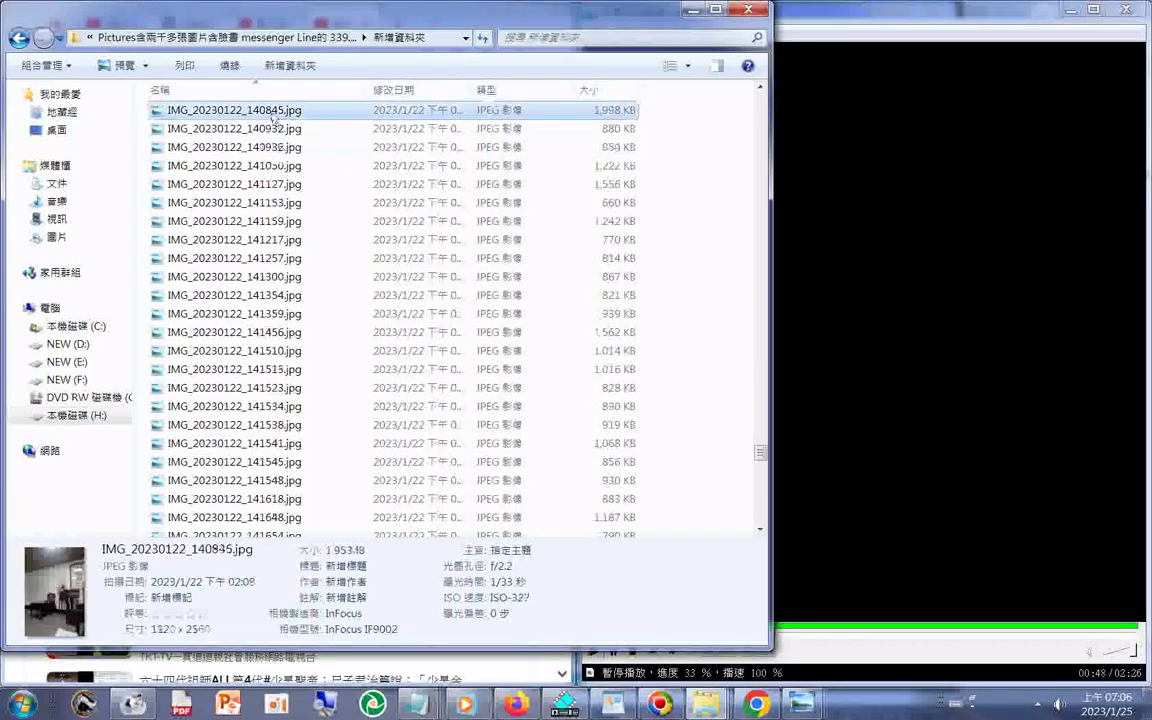
Rename the altar photo IMG_20230122_140845.jpg as IMG_20230122_140845佛龕.jpg.
scroll(266, 181, up, 4)
click(245, 221)
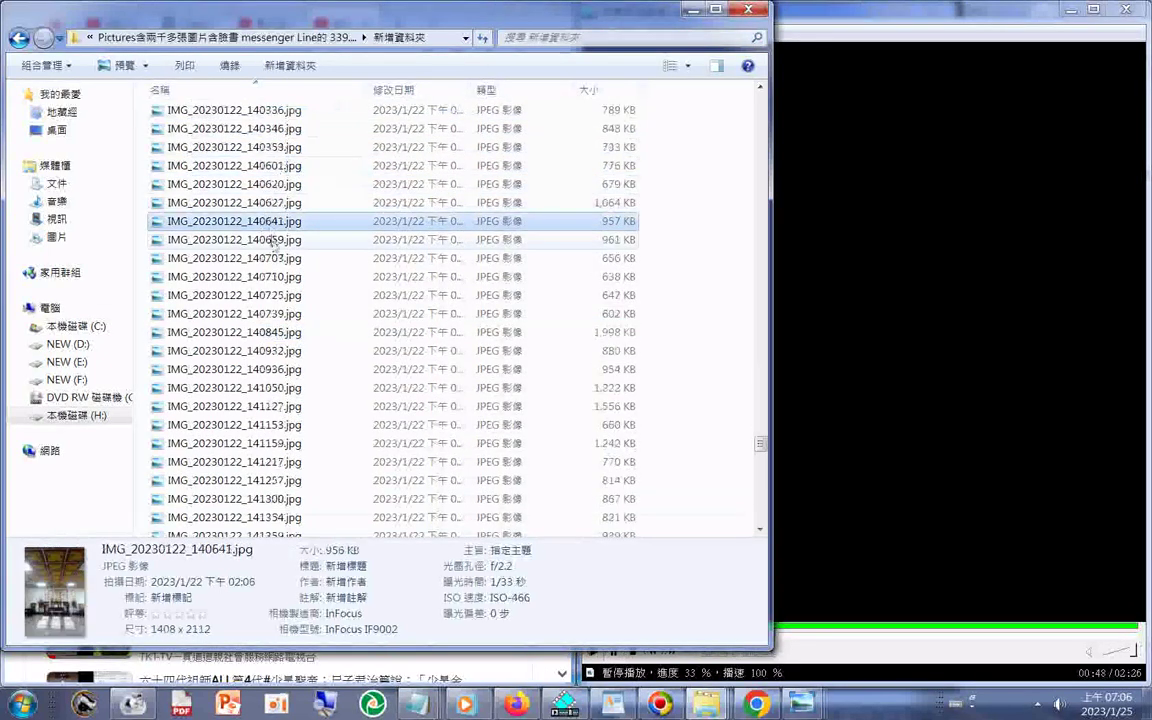
click(265, 351)
click(268, 331)
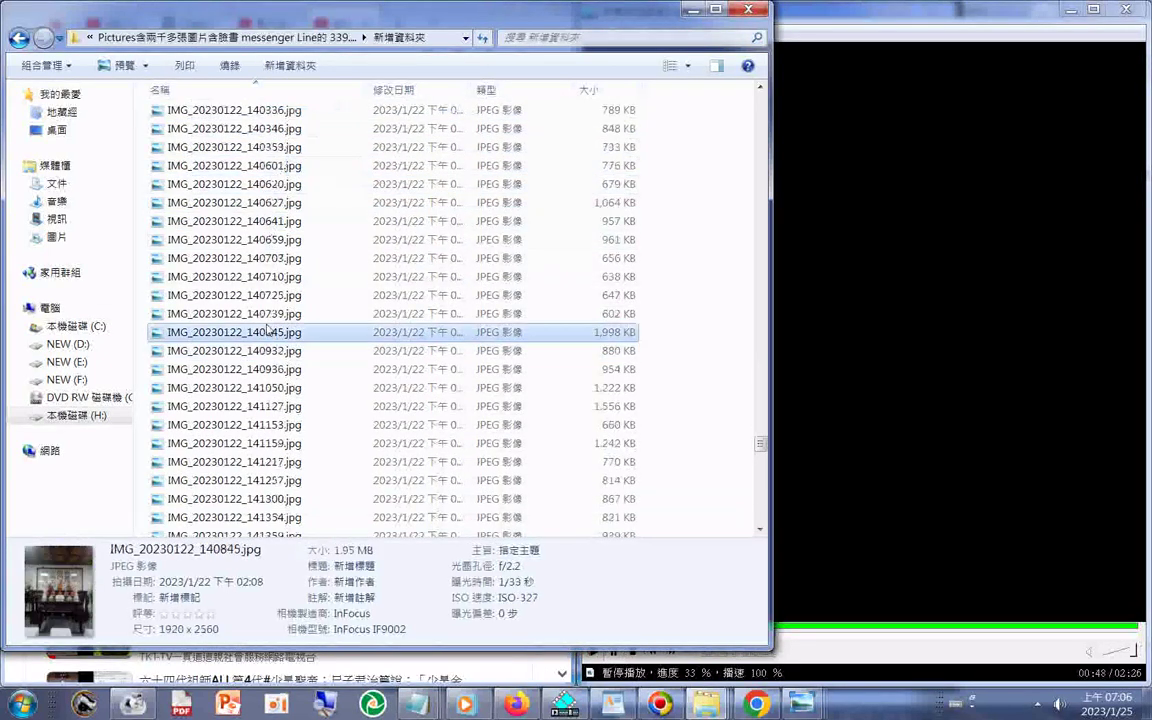
click(276, 340)
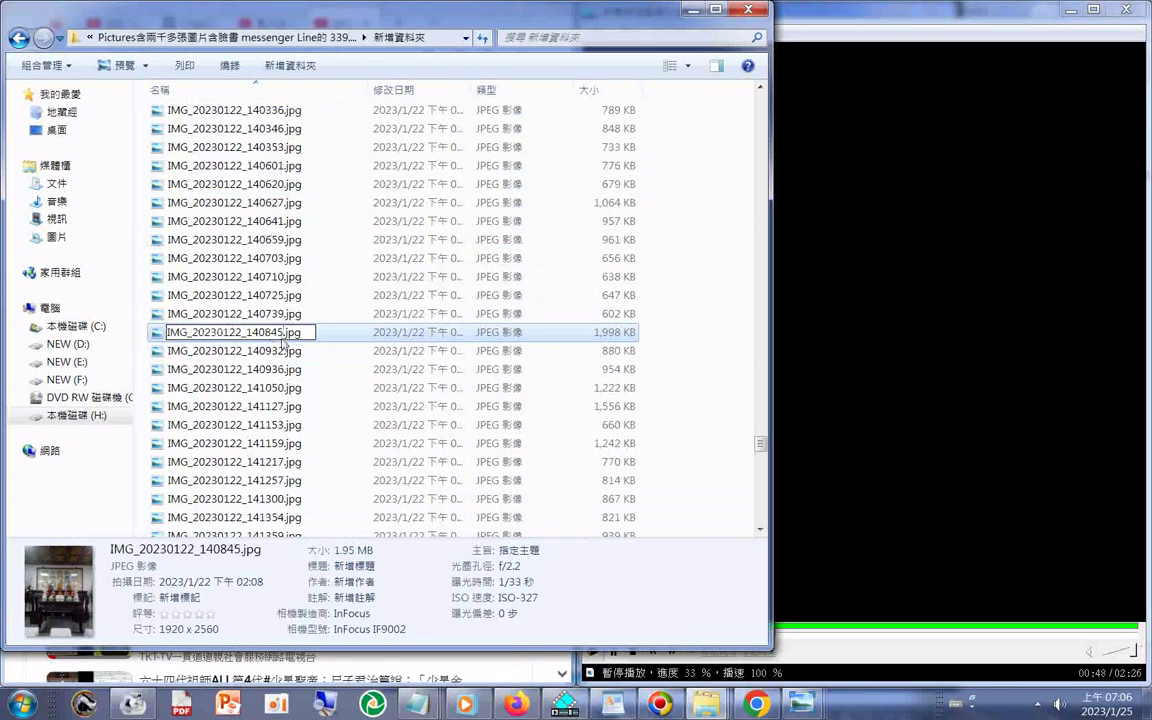
key(ctrl+space)
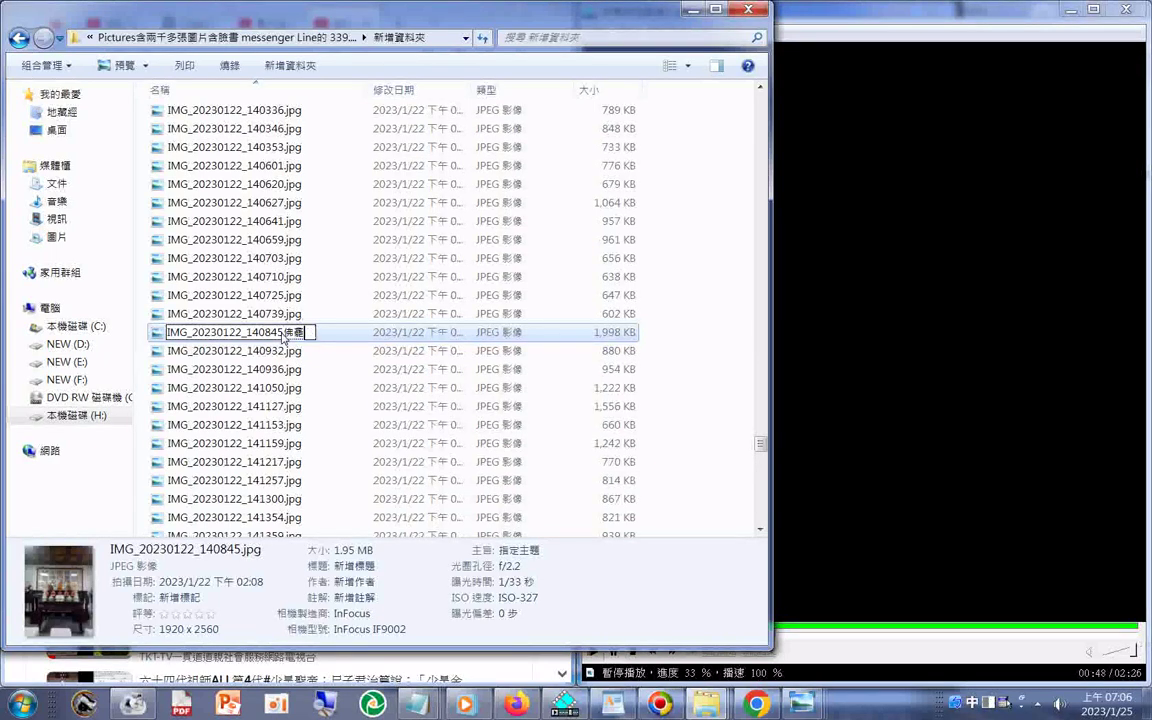
text(供廳)
key(Return)
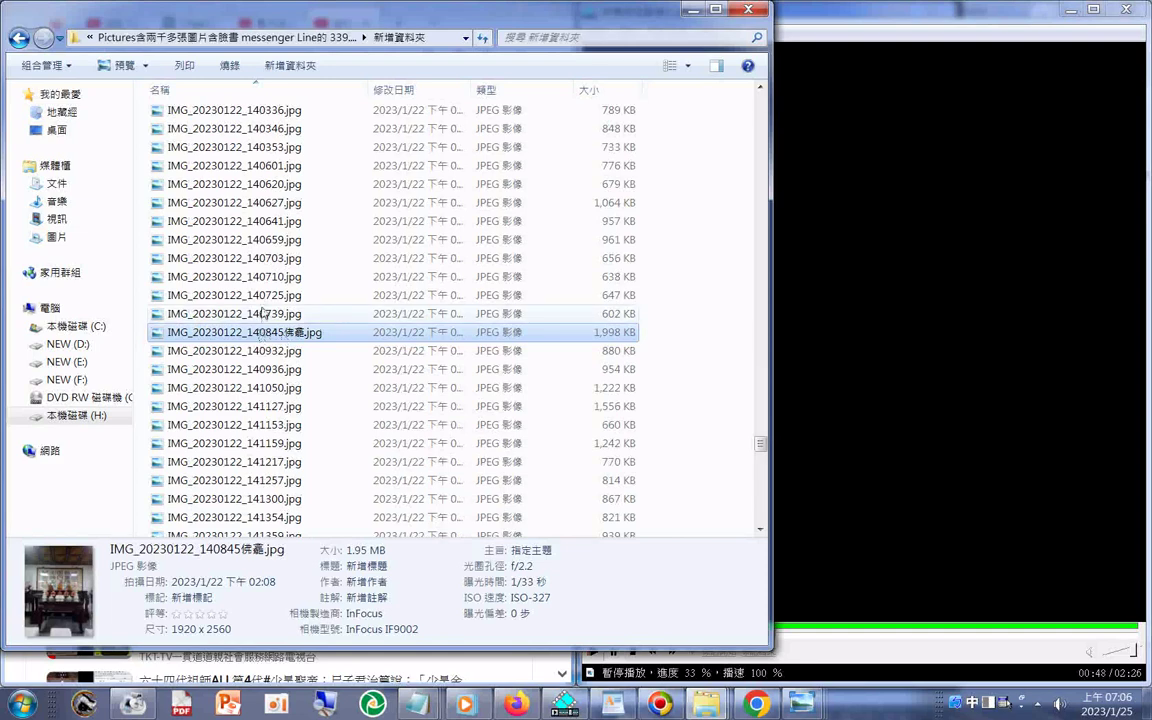
Examine the thumbnails of the photos between IMG_20230122_135900.jpg and IMG_20230122_140739.jpg to identify their subjects.
click(265, 313)
click(272, 260)
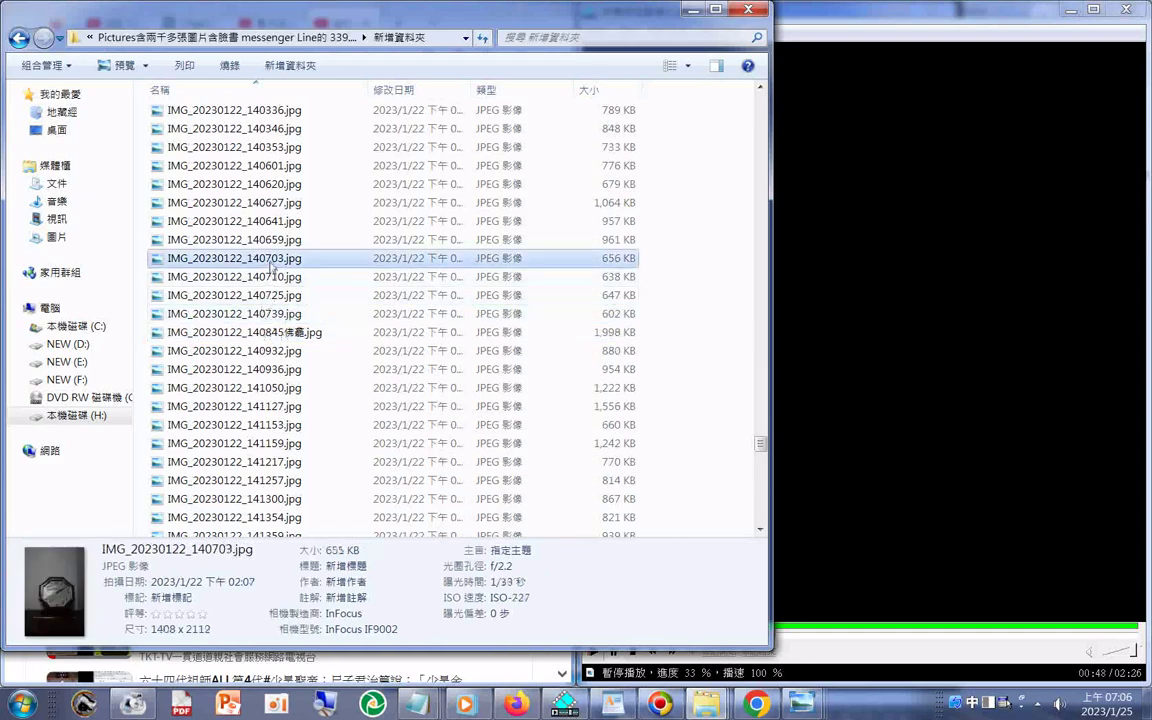
click(240, 184)
scroll(240, 180, up, 3)
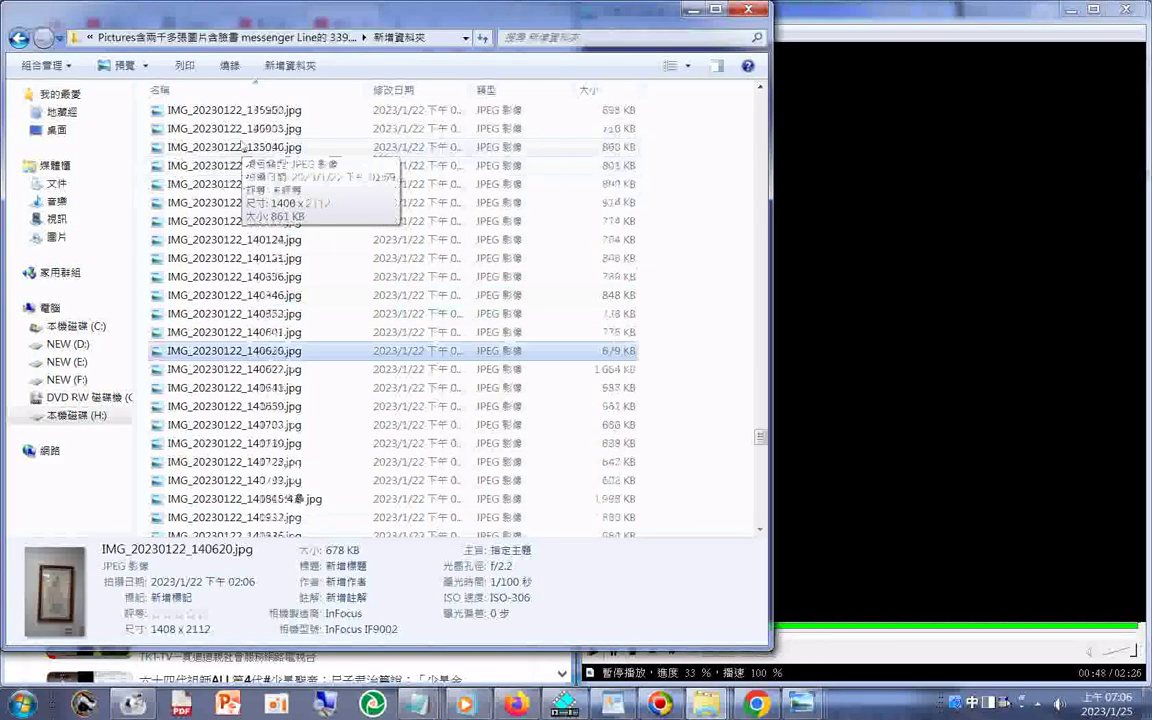
click(245, 147)
click(240, 110)
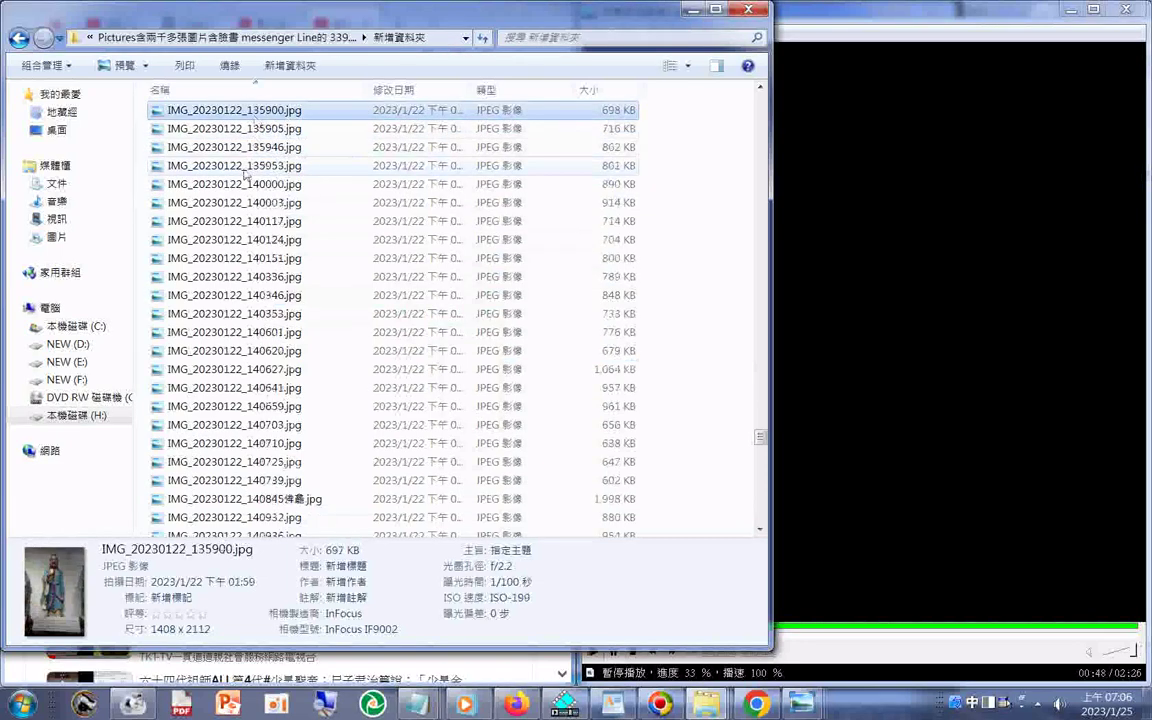
click(242, 202)
click(242, 221)
click(242, 258)
click(242, 276)
click(242, 313)
click(242, 350)
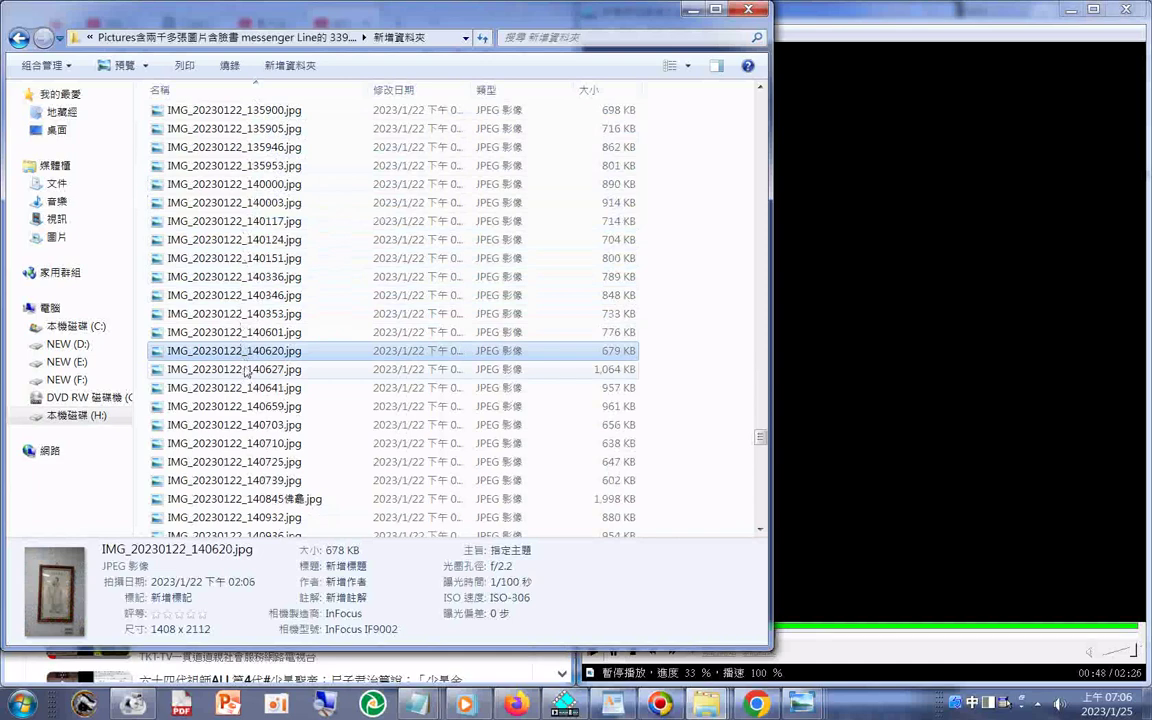
click(258, 333)
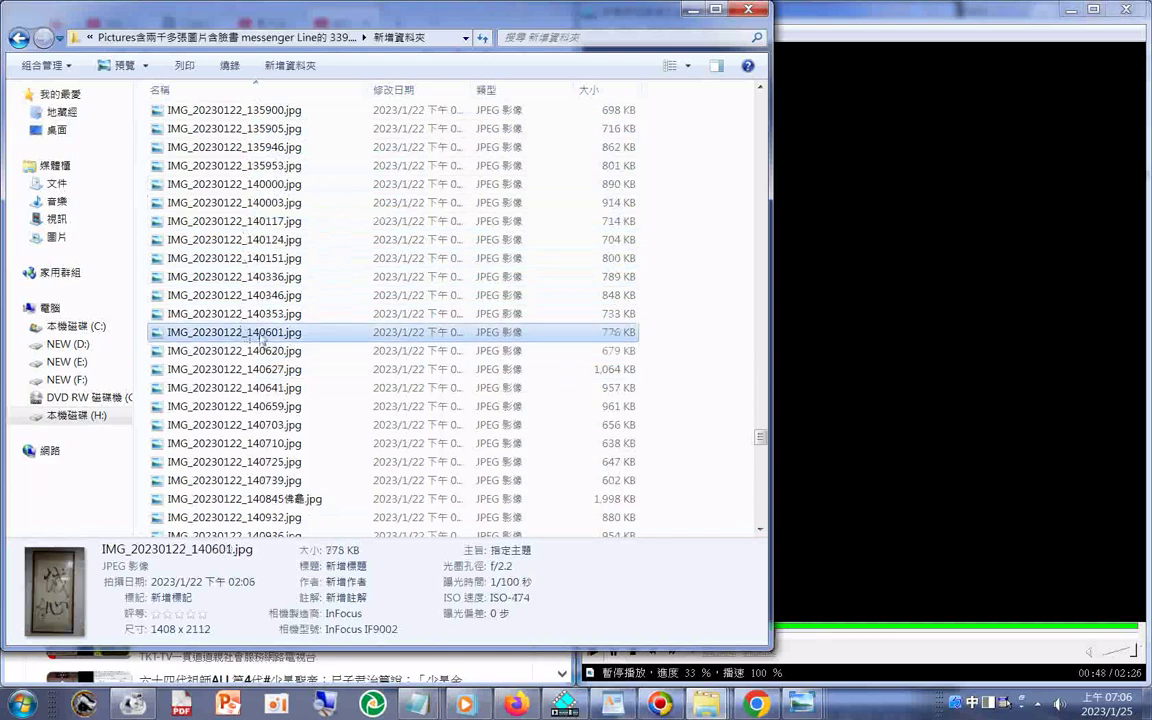
click(265, 313)
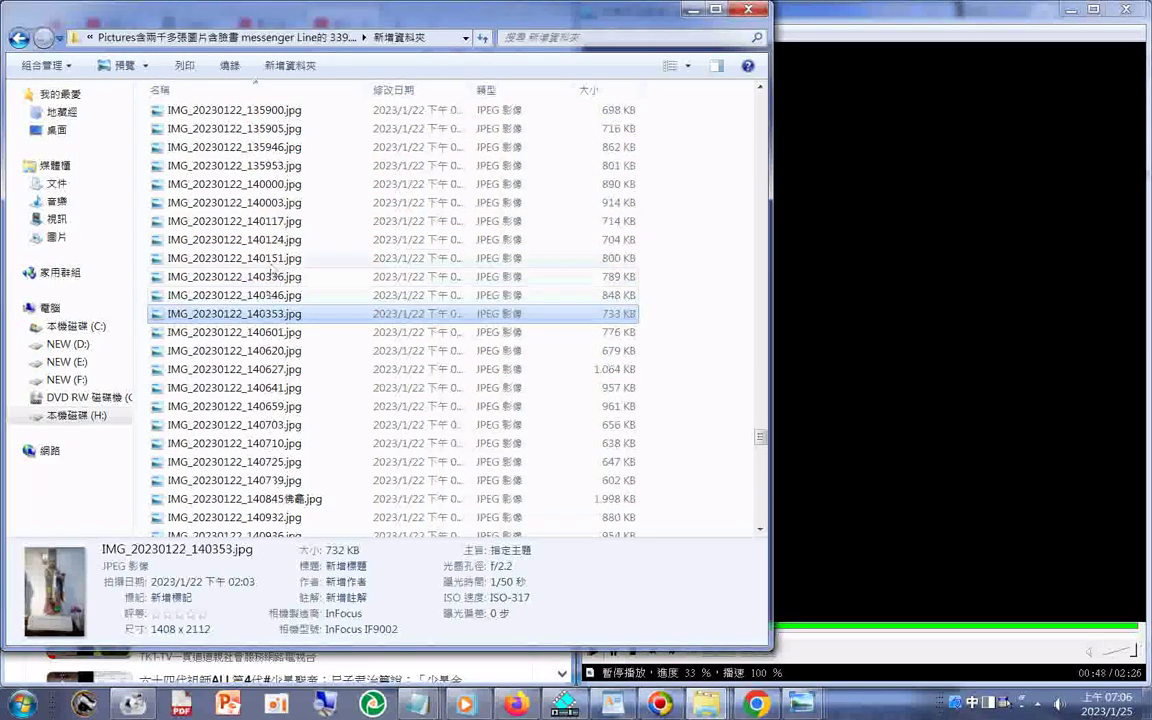
Preview the photos backwards from IMG_20230122_135946.jpg to IMG_20230122_134201.jpg to identify their subjects.
click(251, 148)
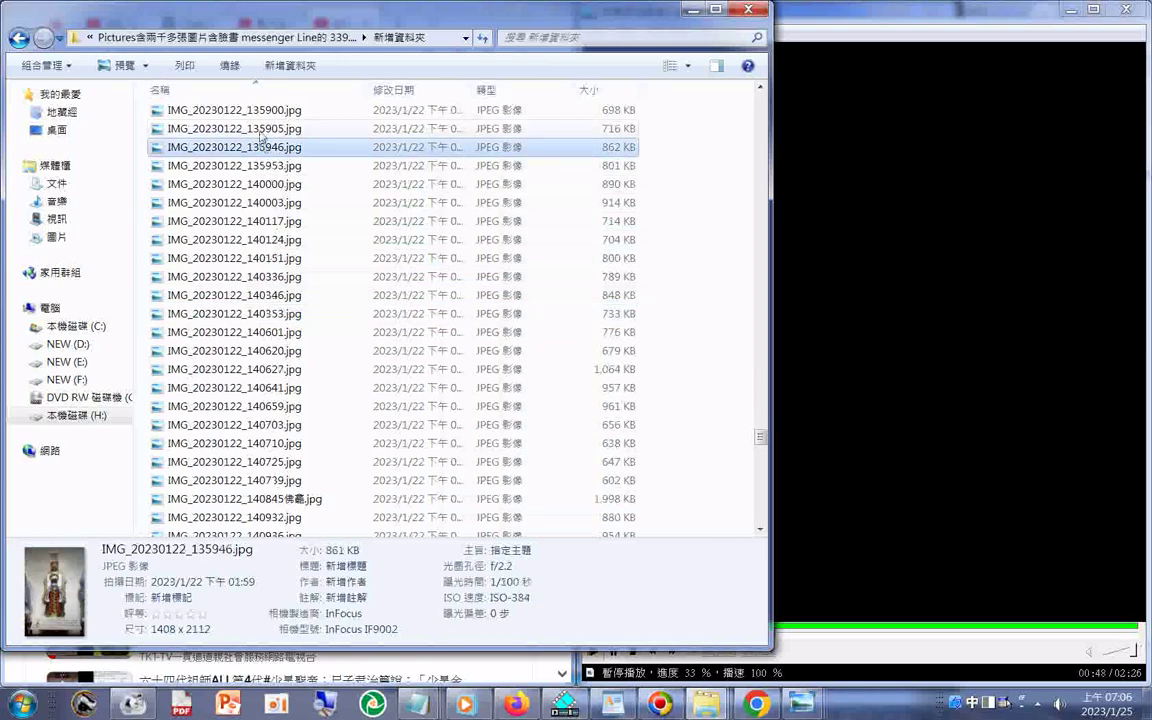
click(259, 131)
click(267, 113)
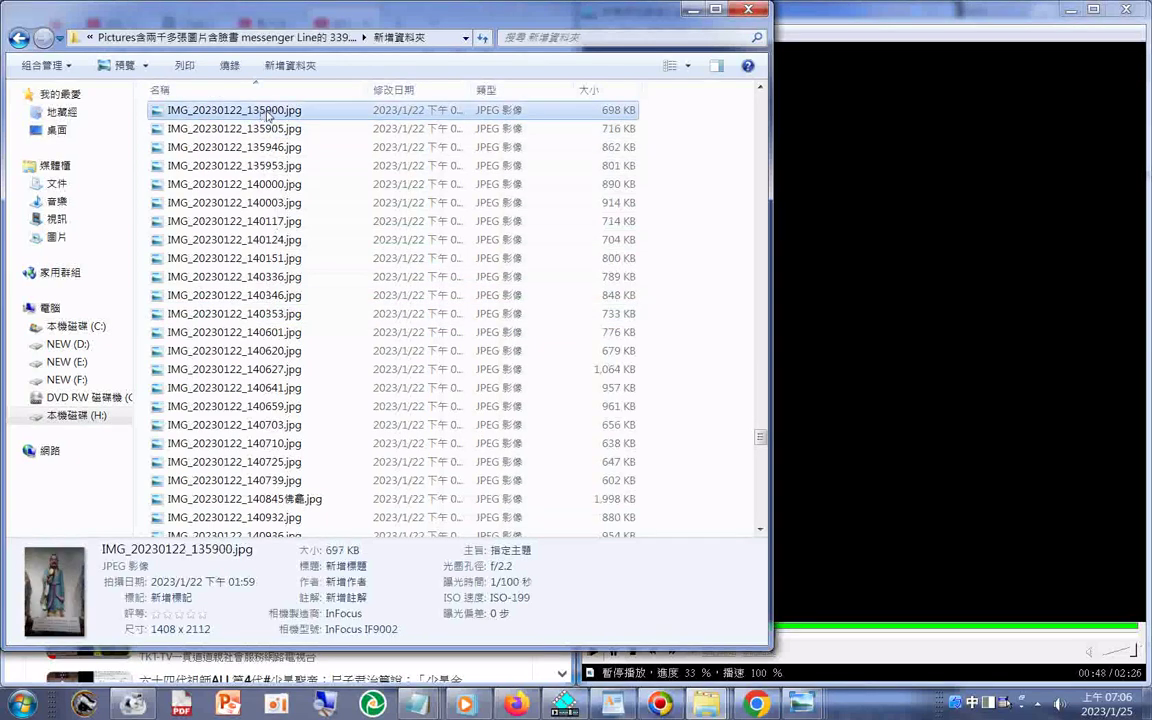
scroll(269, 117, up, 1)
click(269, 112)
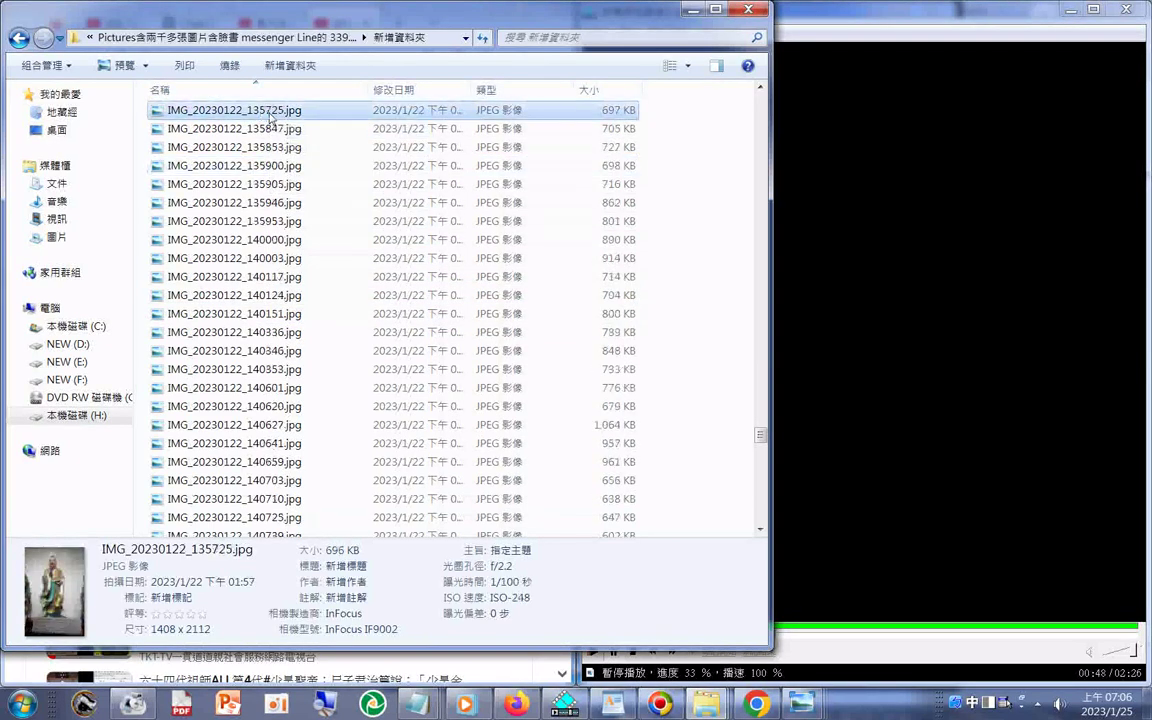
scroll(269, 117, up, 2)
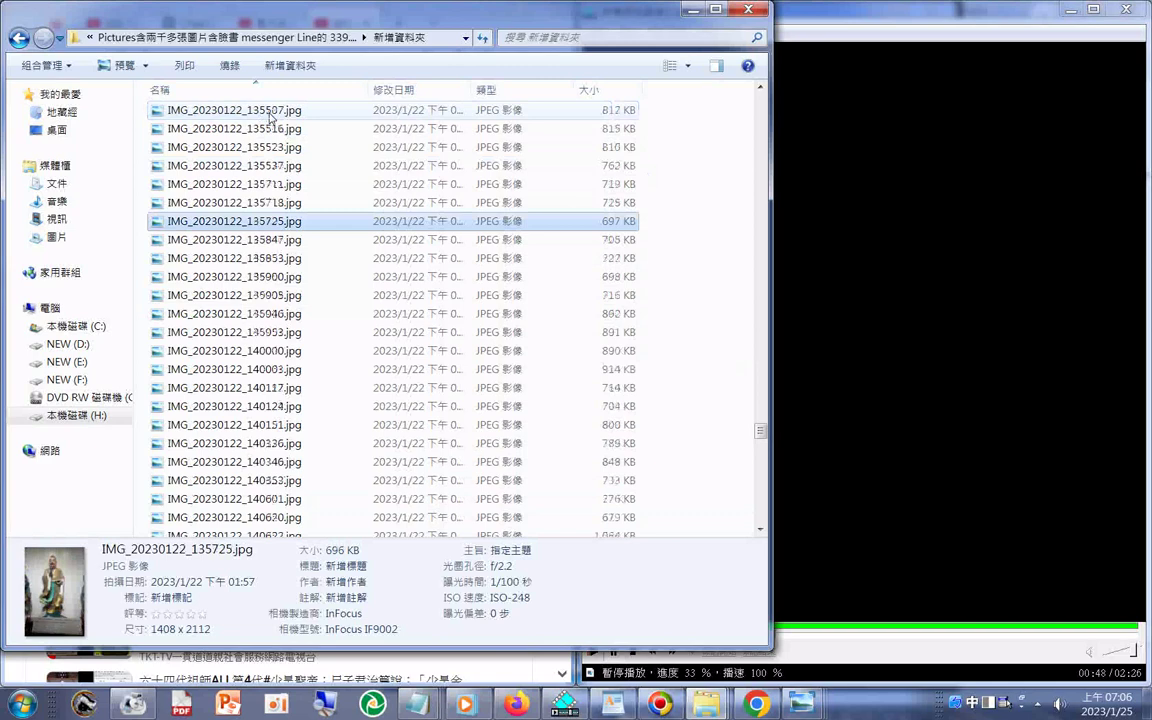
scroll(269, 117, up, 2)
click(270, 112)
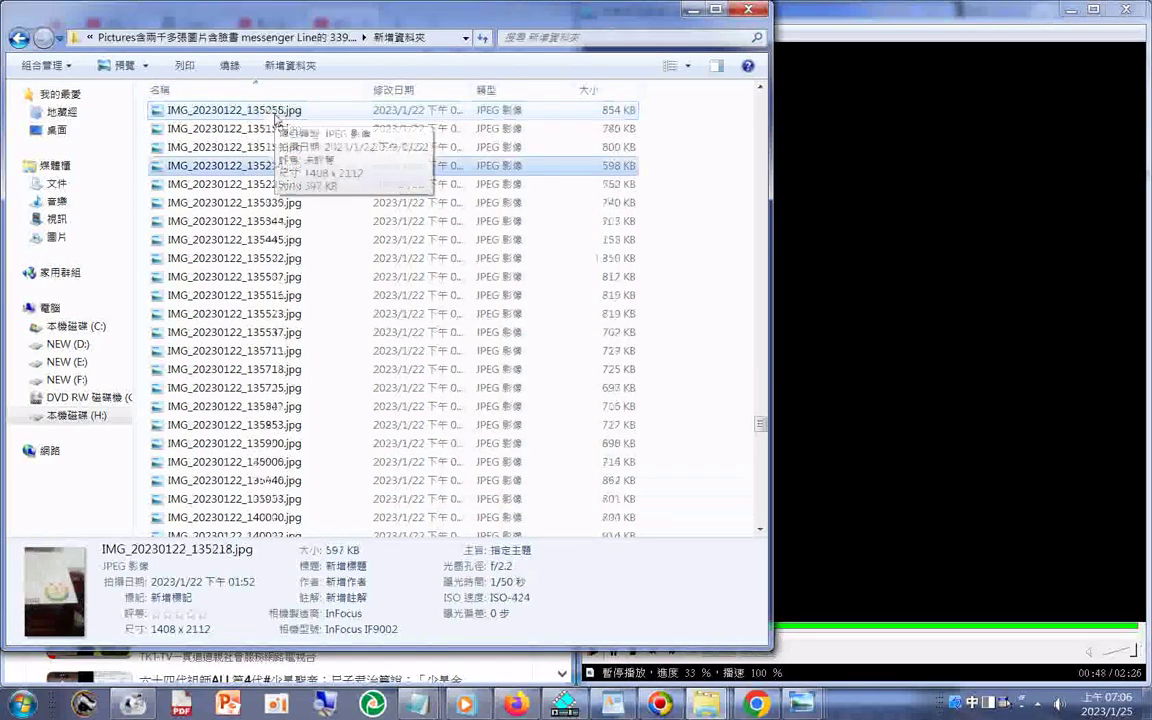
scroll(278, 120, up, 1)
click(280, 120)
scroll(282, 120, up, 3)
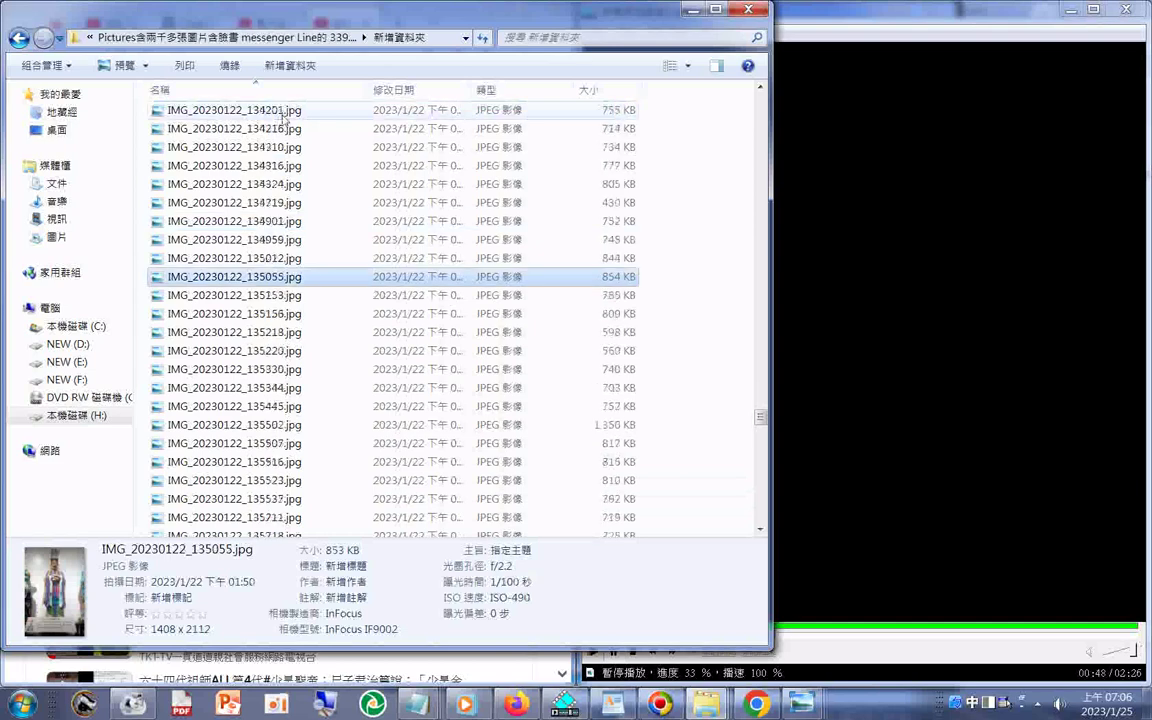
click(282, 118)
scroll(282, 118, up, 2)
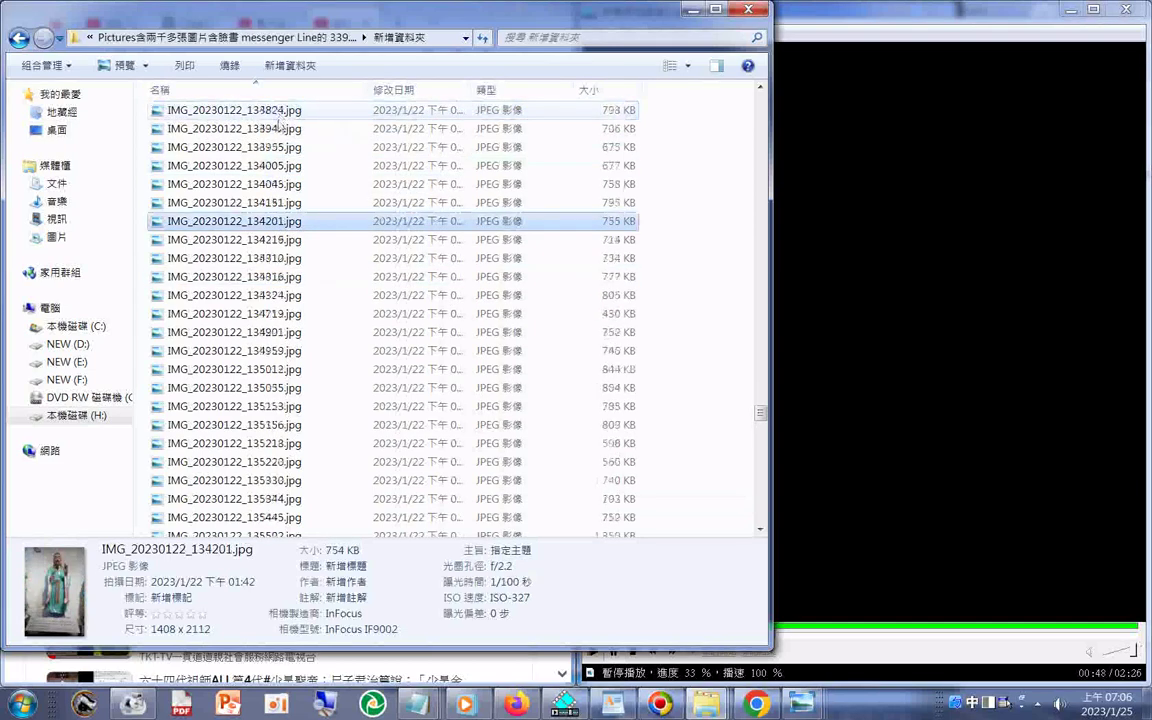
Preview the photos forwards from IMG_20230122_134310.jpg to IMG_20230122_134901.jpg.
click(264, 258)
click(258, 295)
click(257, 313)
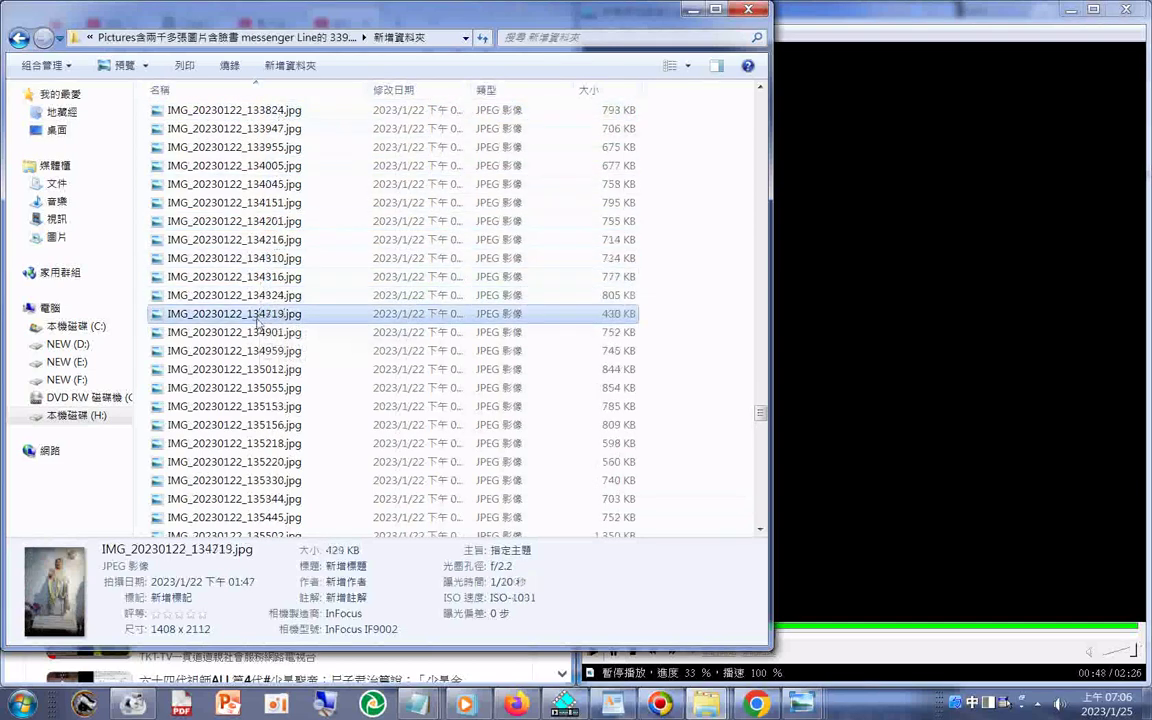
click(256, 336)
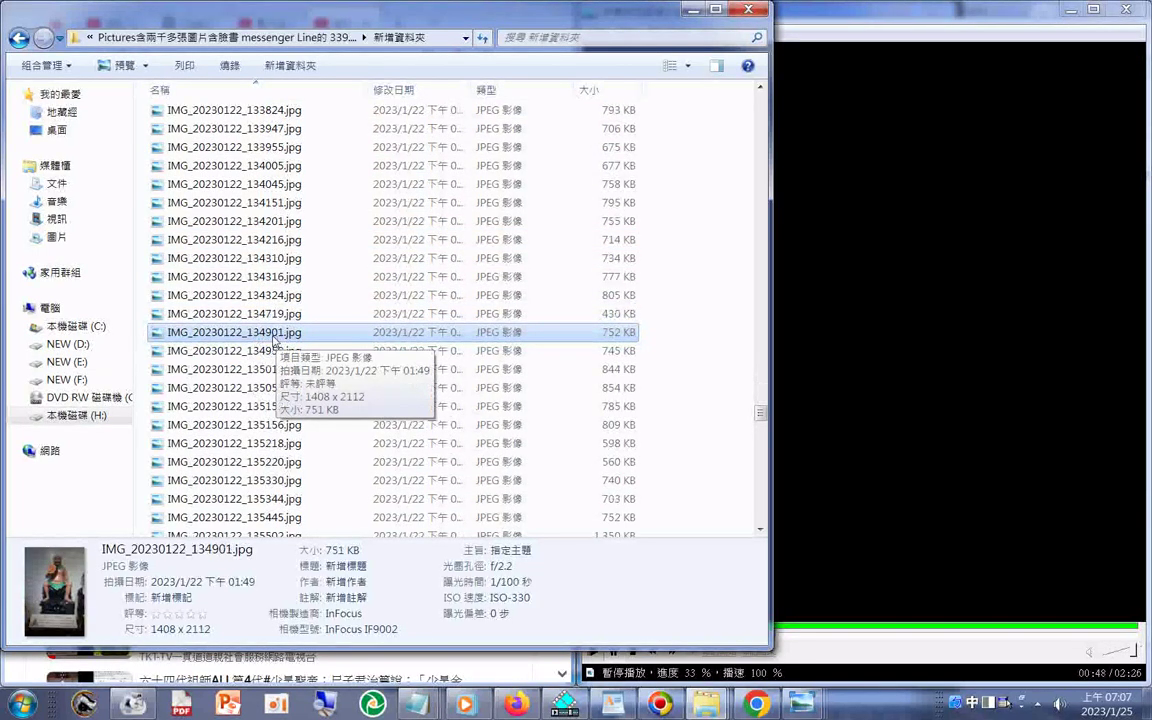
click(274, 336)
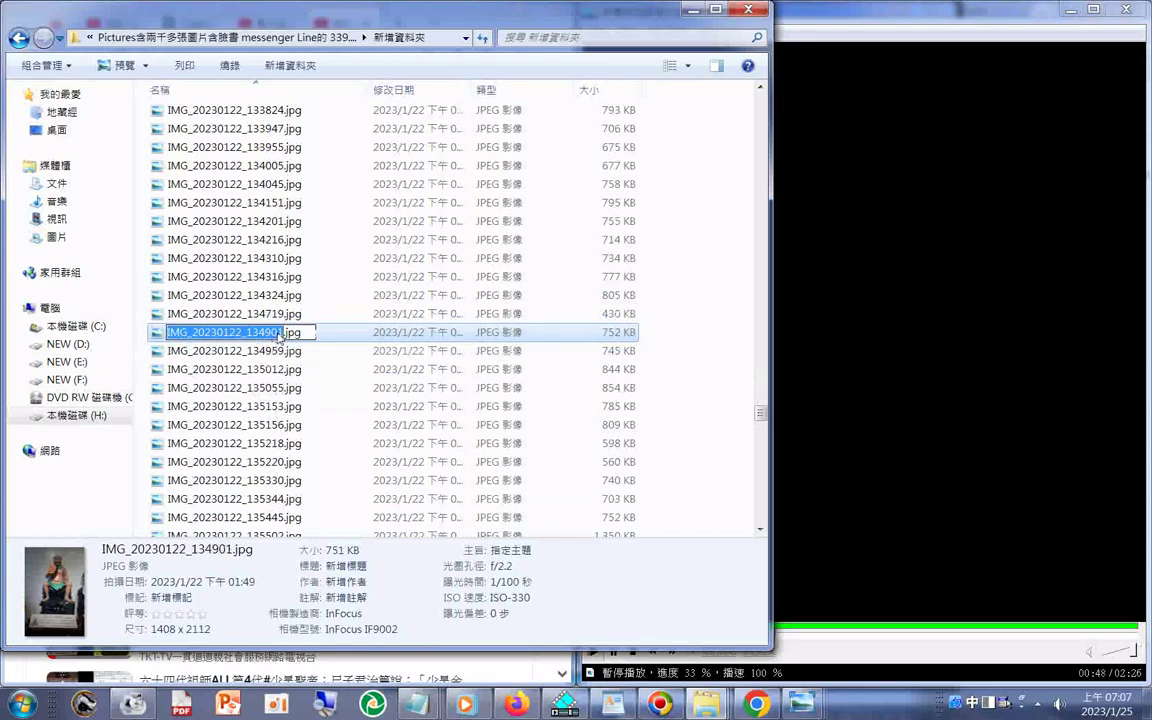
click(281, 336)
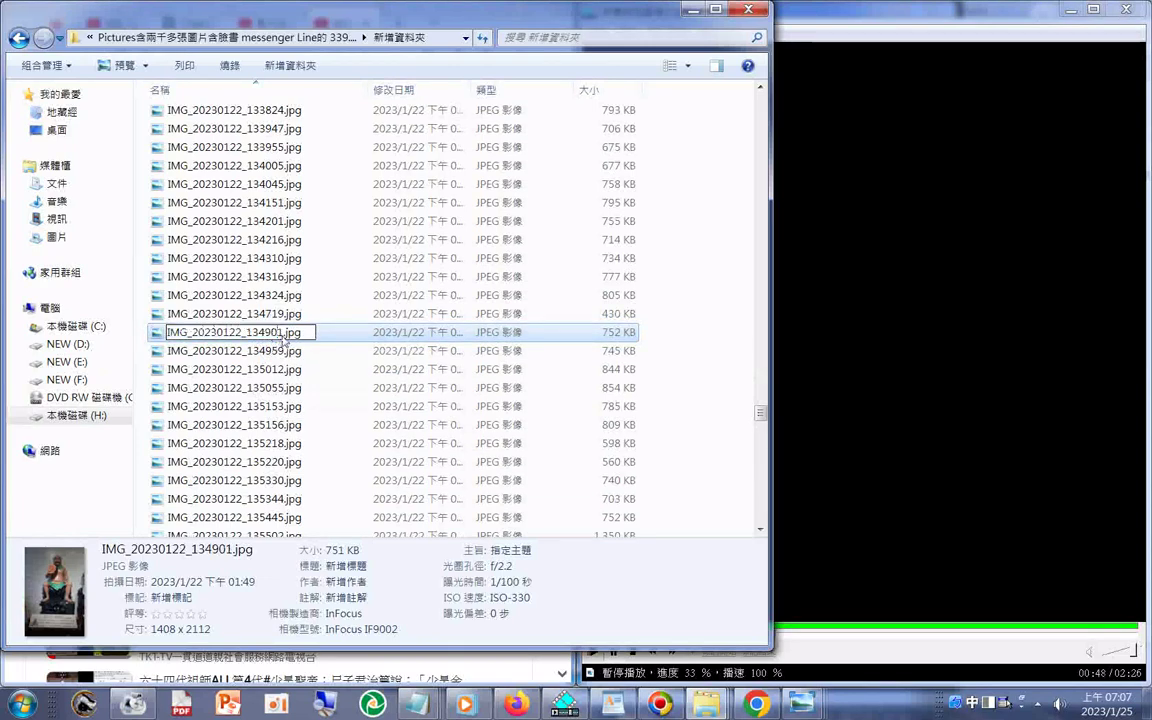
click(421, 710)
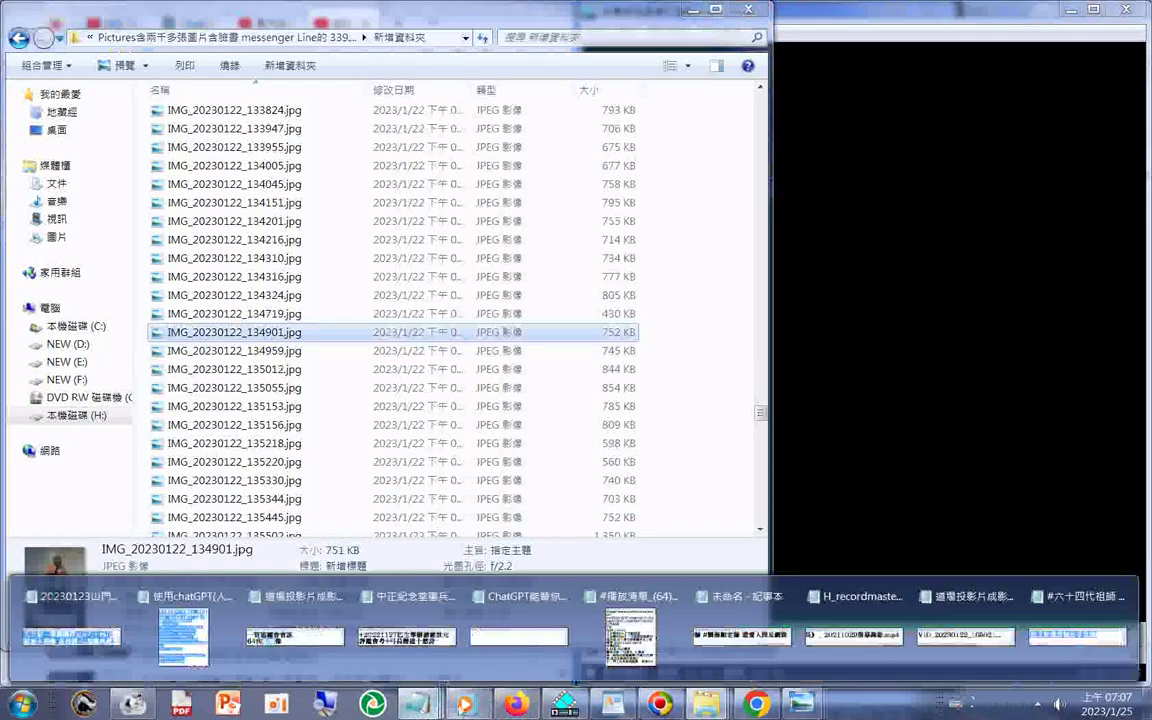
click(1068, 601)
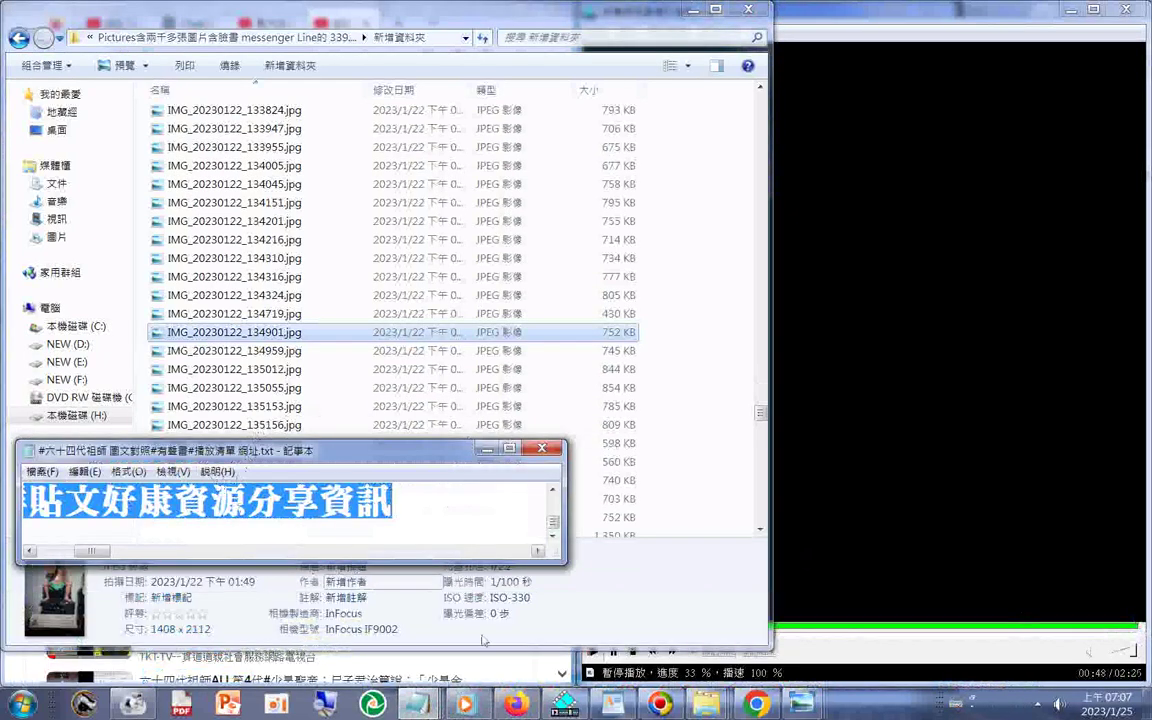
Switch to Firefox and copy "六十四代祖師第1代#伏羲聖帝--代理佛伏羲氏" from the title of the playlist's first video.
click(515, 705)
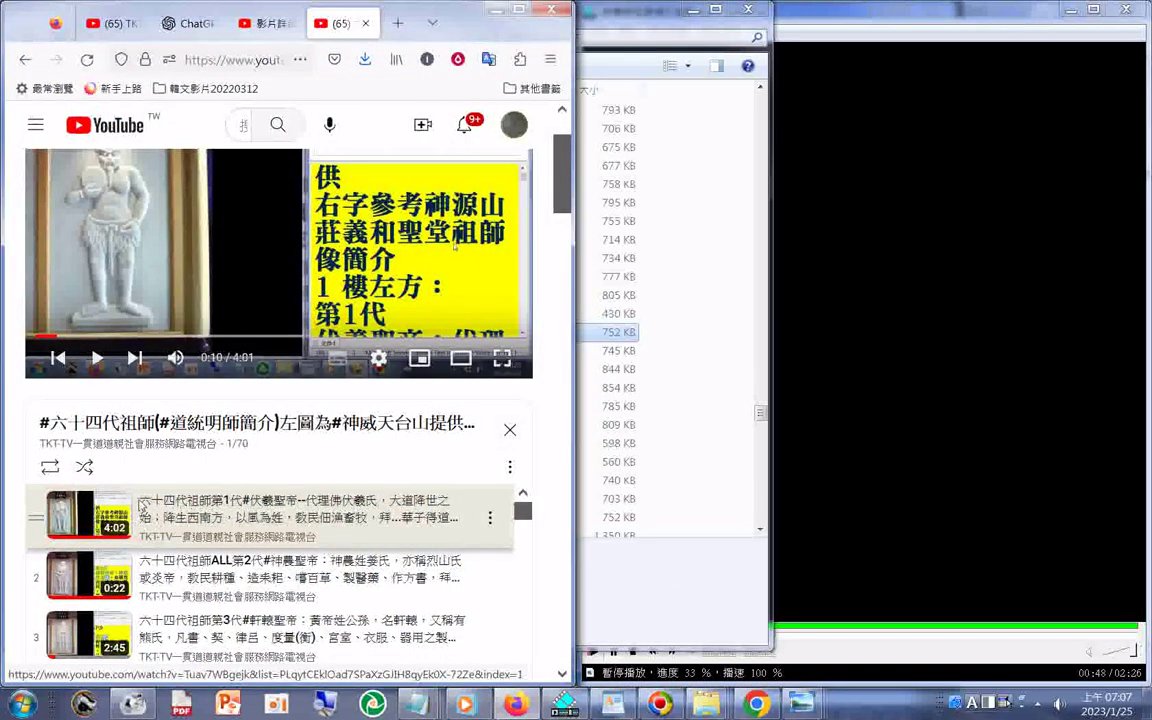
drag(141, 493, 242, 508)
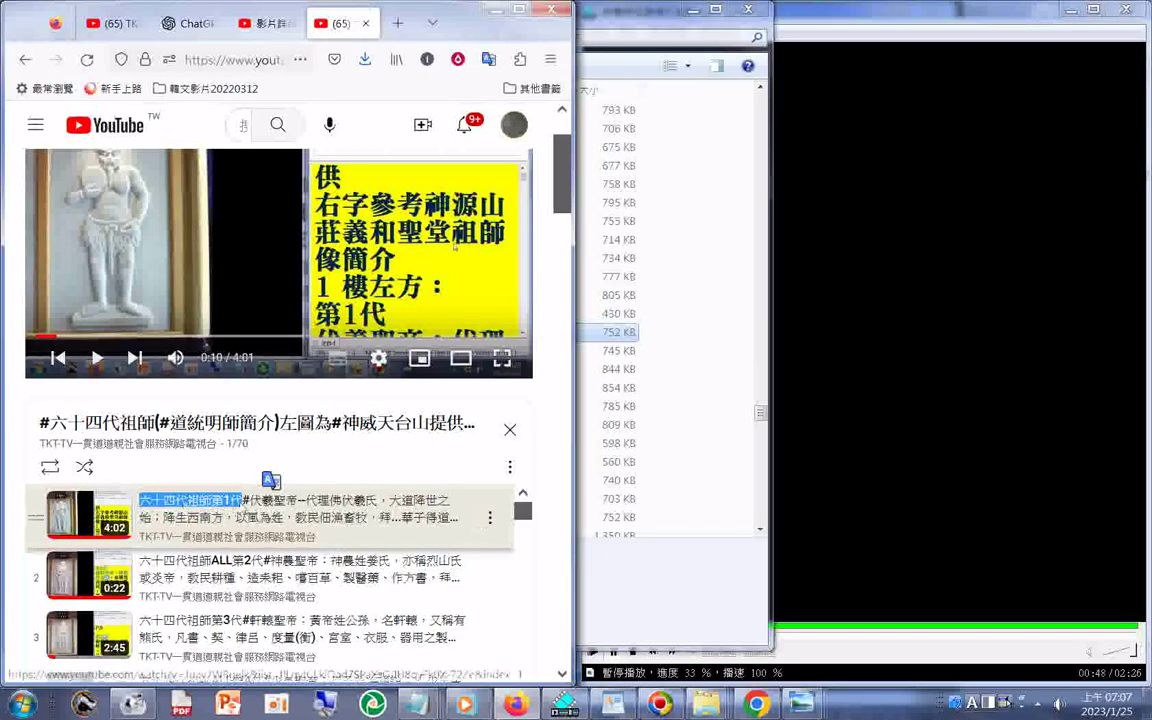
drag(137, 495, 305, 500)
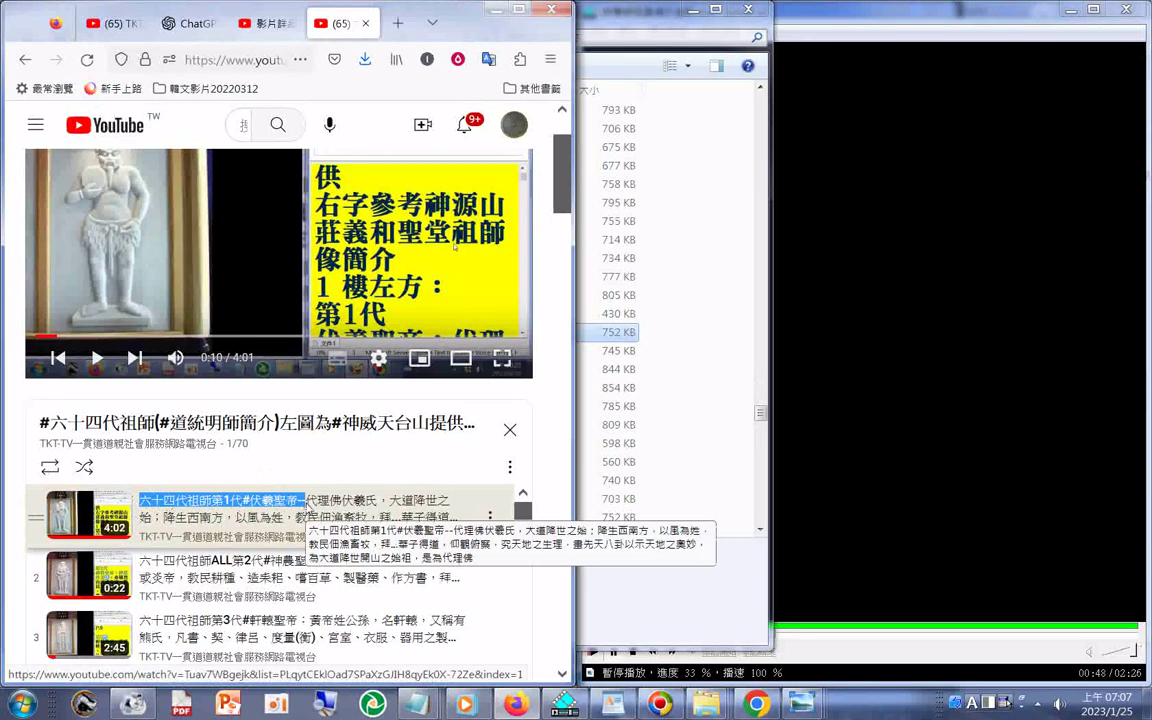
drag(305, 500, 376, 507)
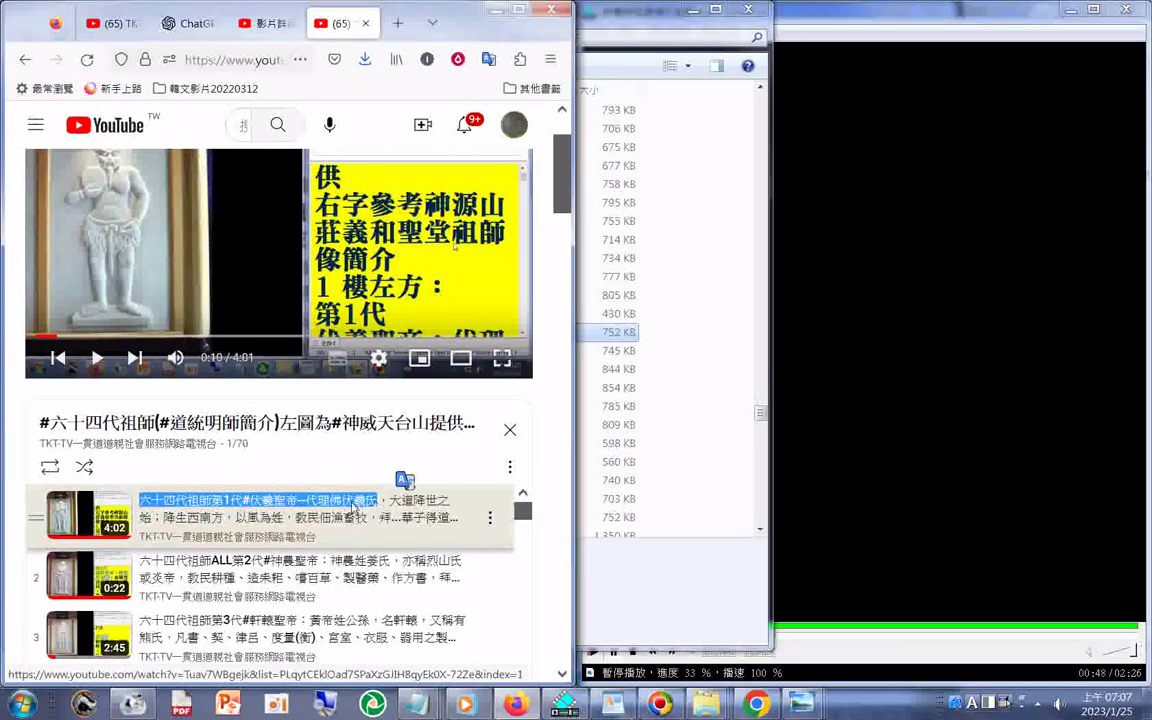
right_click(341, 497)
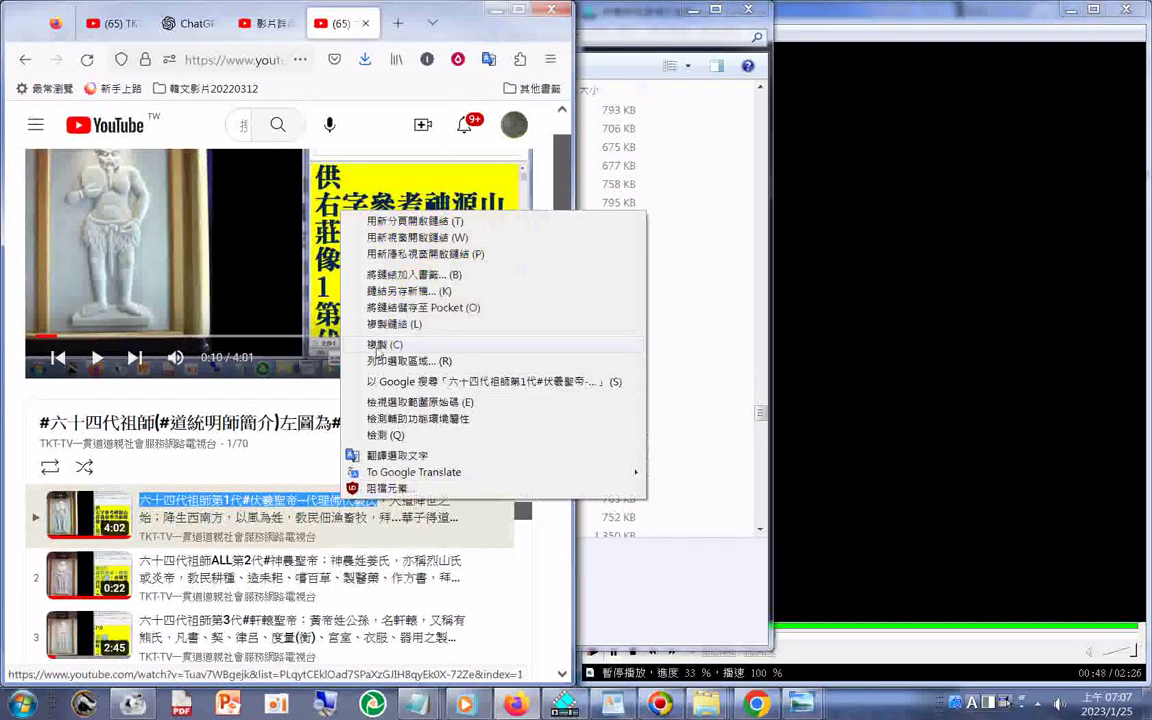
click(376, 346)
Return to the photo folder and try to paste the copied title into the name of IMG_20230122_134901.jpg after the date.
mouse_move(711, 709)
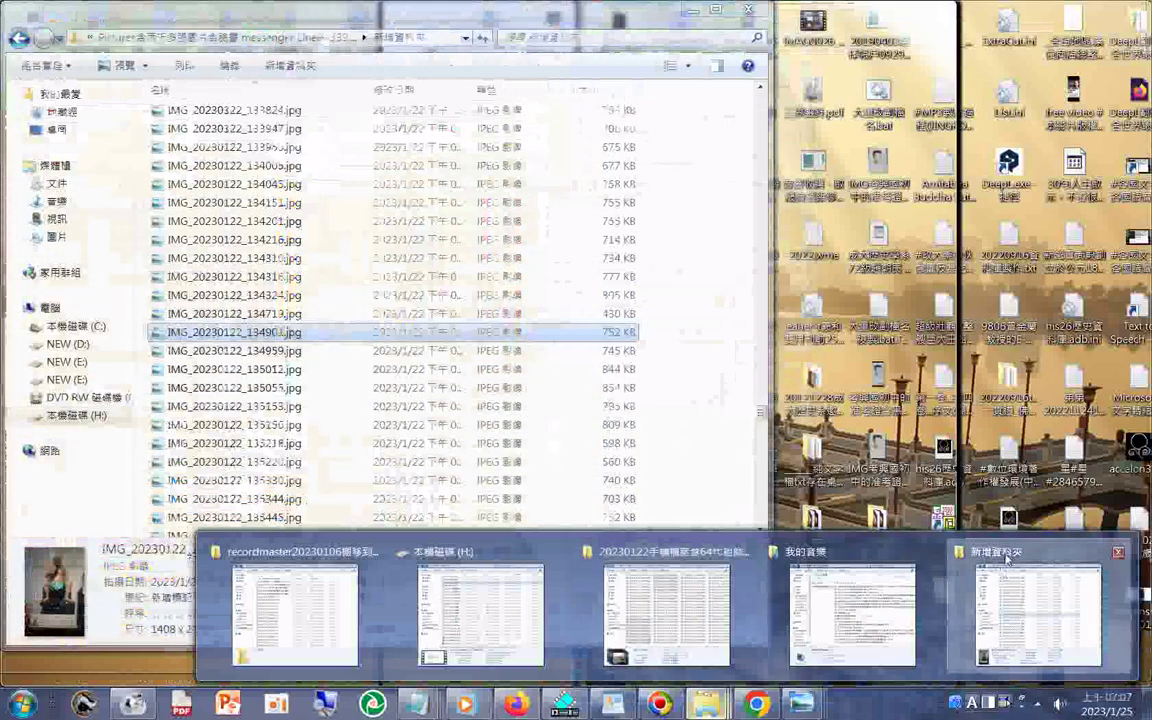
click(1007, 558)
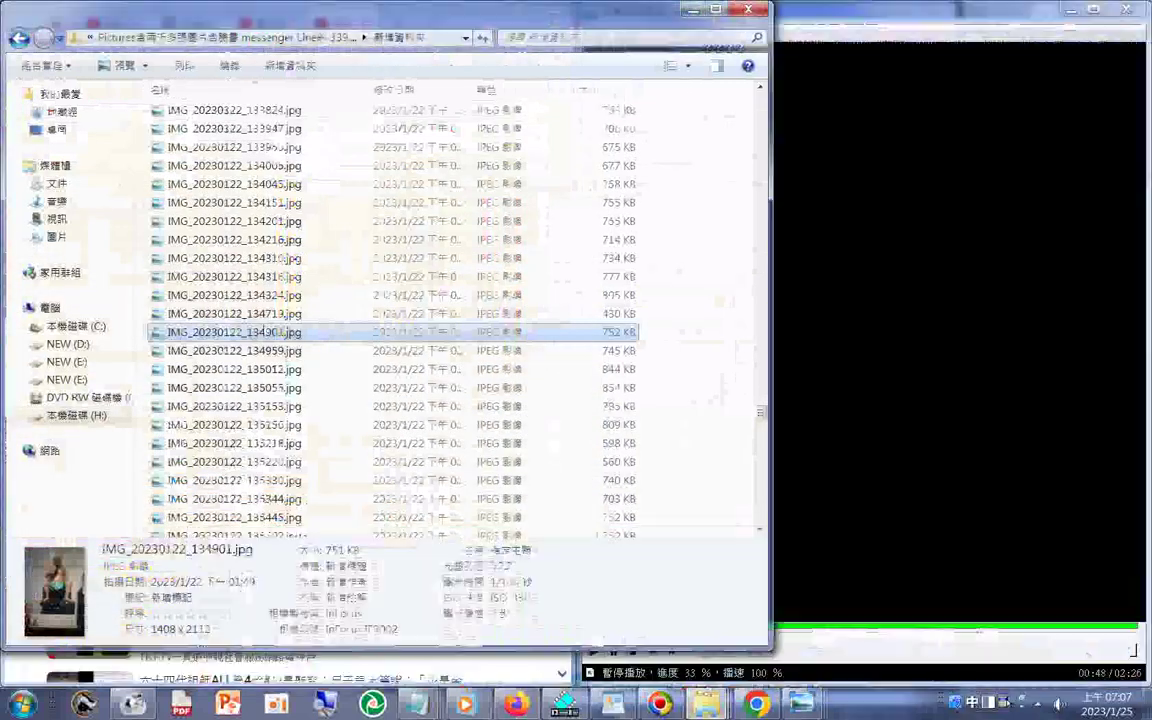
click(268, 338)
click(243, 337)
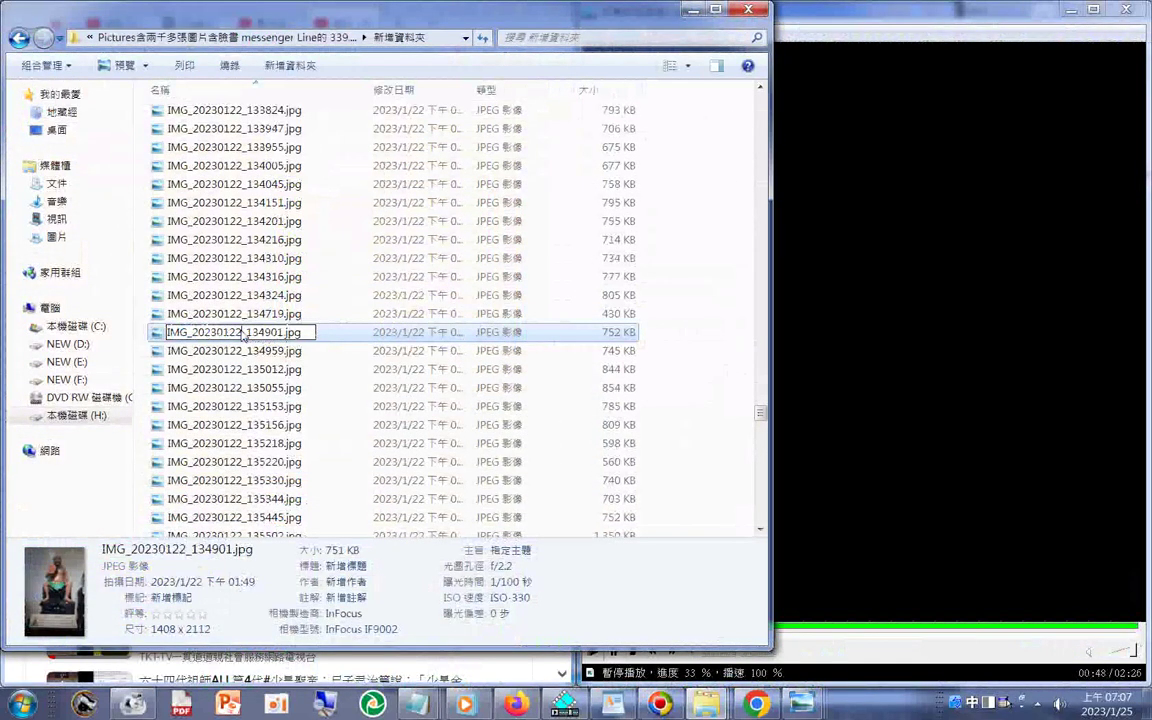
right_click(243, 337)
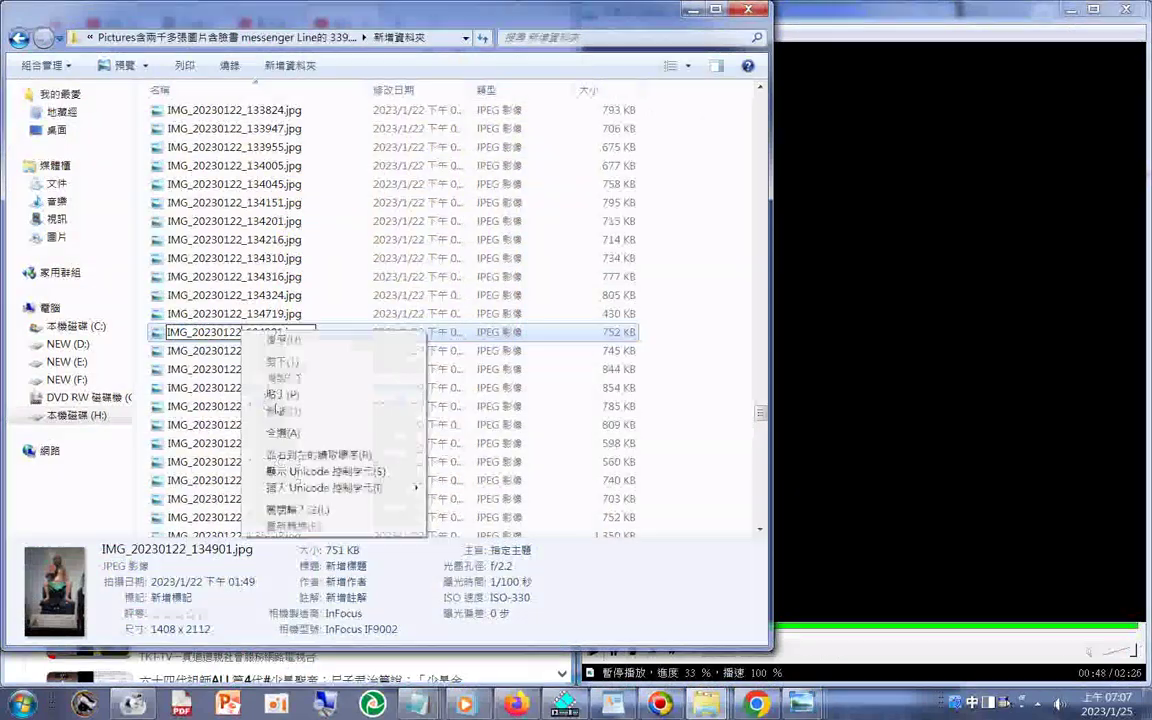
key(Escape)
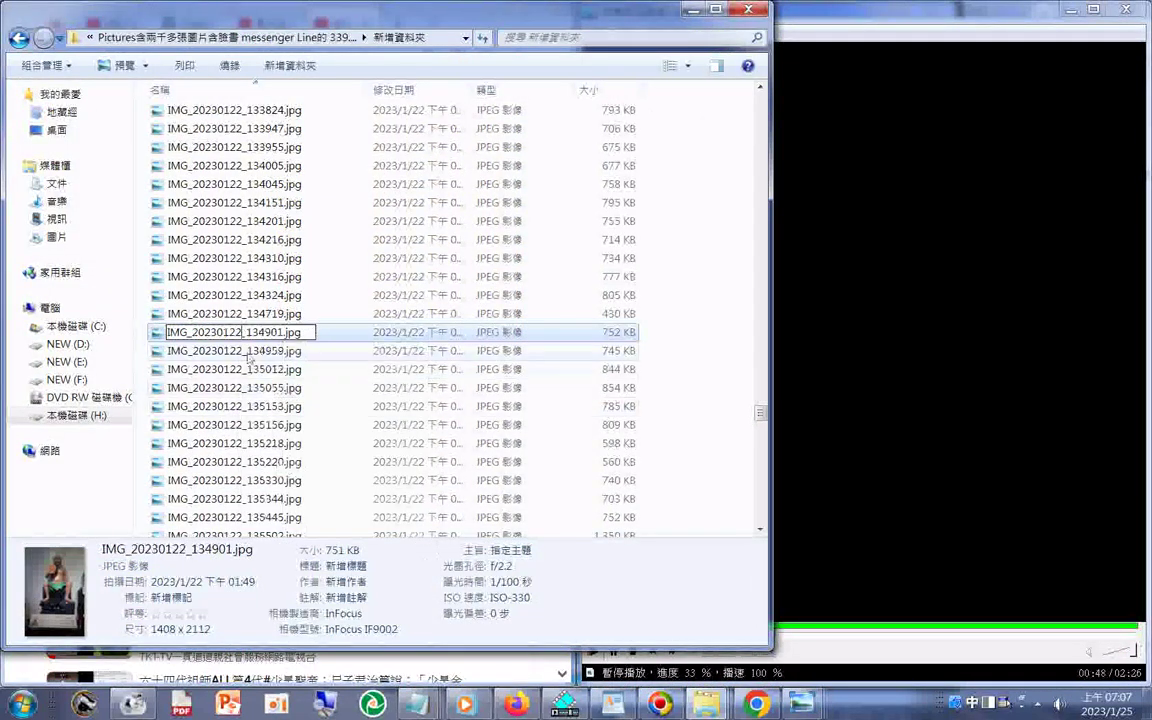
Paste the copied title into a new Notepad document and copy all of it again as plain text.
click(22, 703)
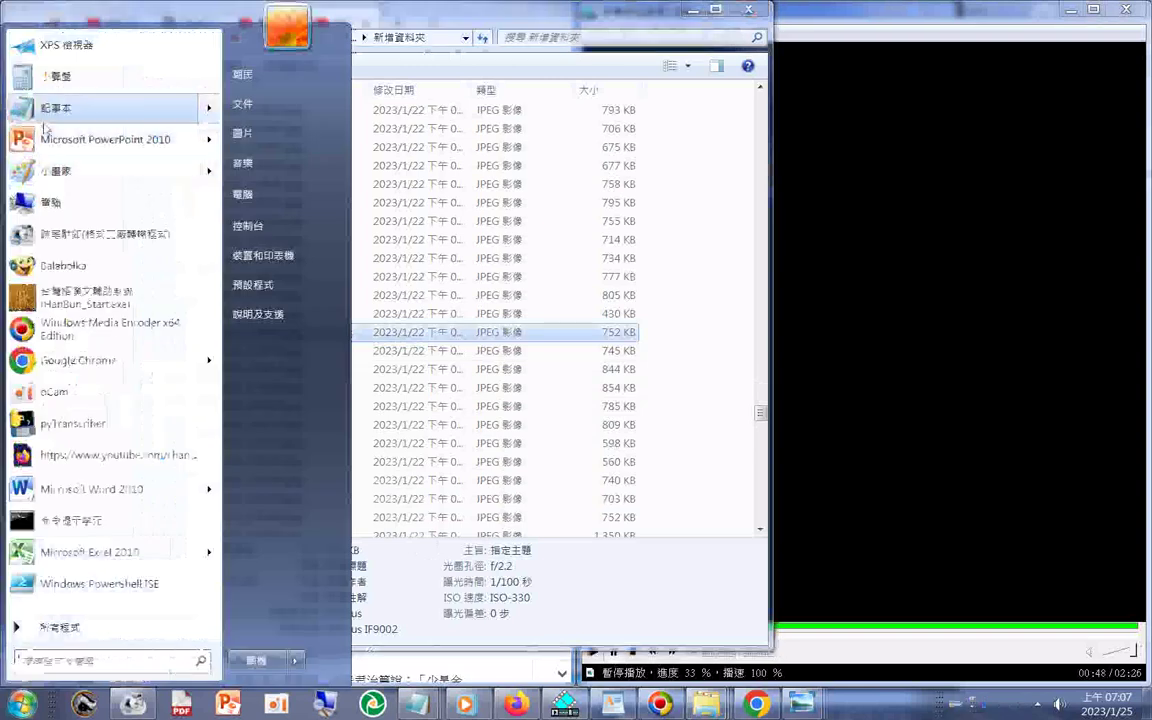
click(45, 112)
right_click(196, 519)
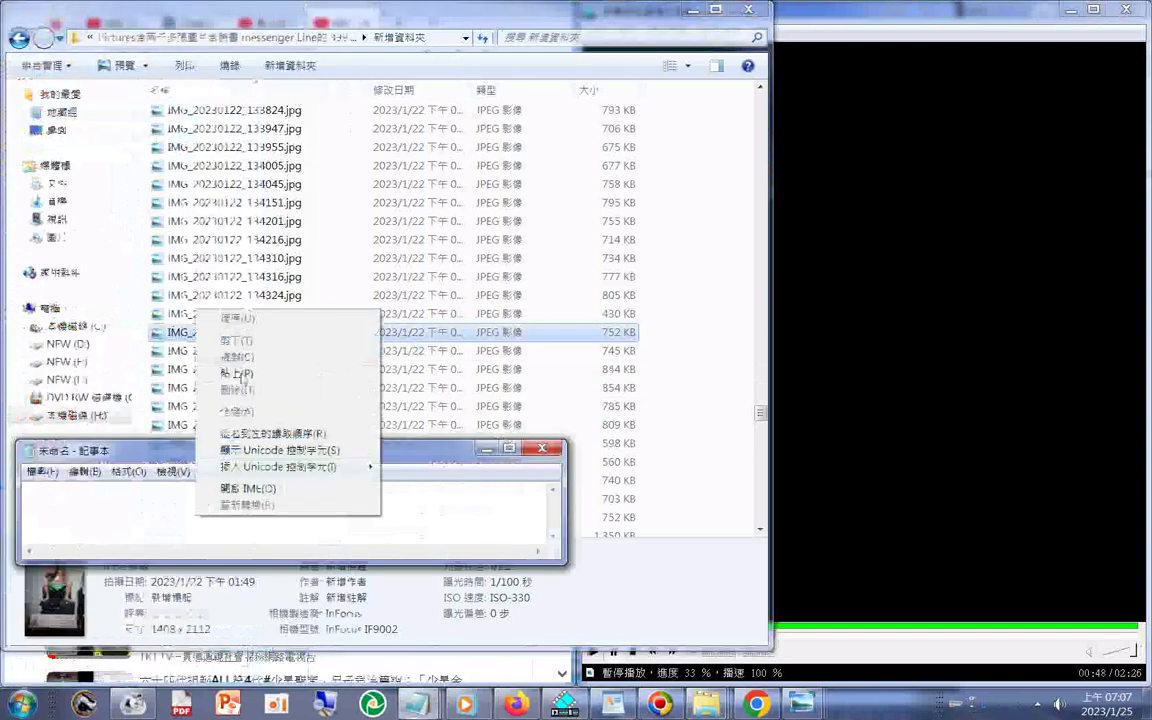
click(235, 369)
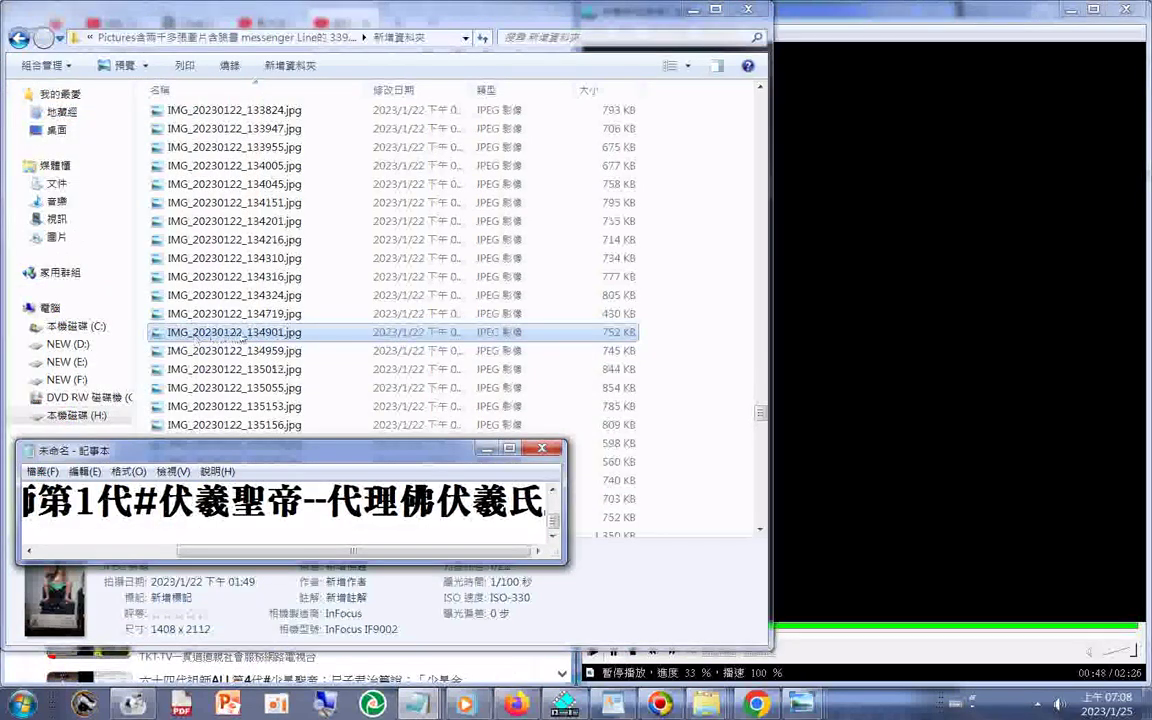
key(ctrl+a)
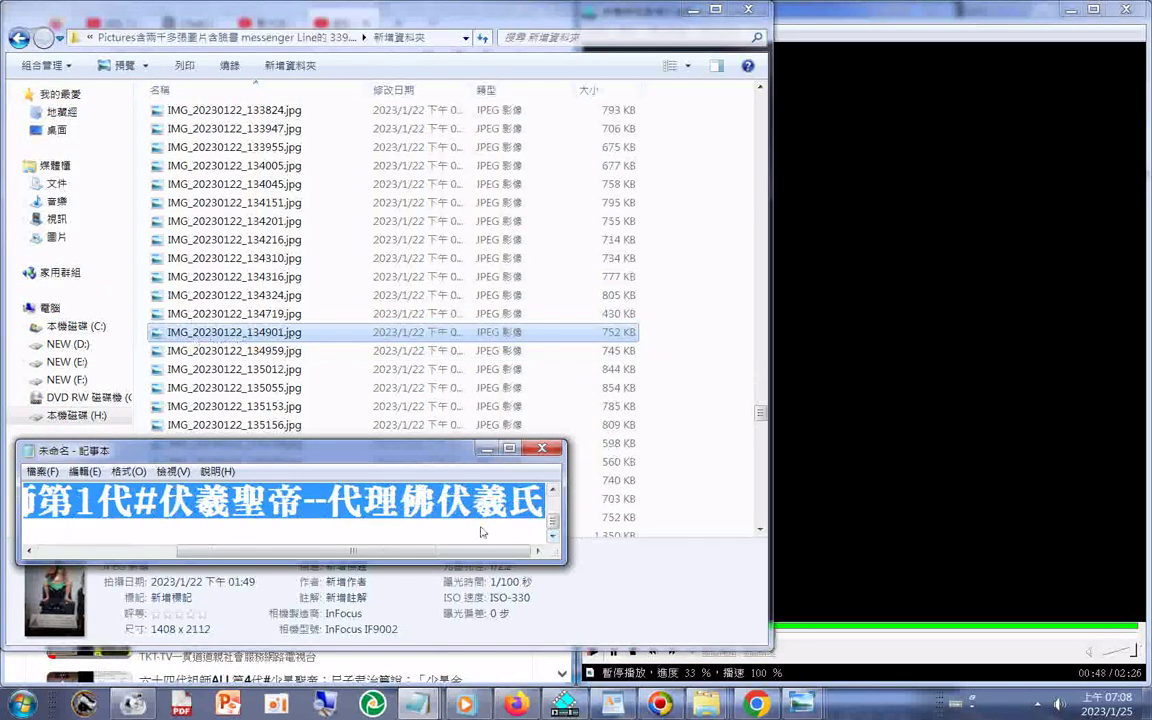
right_click(497, 488)
click(522, 368)
Rename IMG_20230122_134901.jpg as IMG_20230122六十四代祖師第1代#伏羲聖帝--代理佛伏羲氏_134901.jpg and copy "六十四代祖師第1代" from the new name.
click(241, 336)
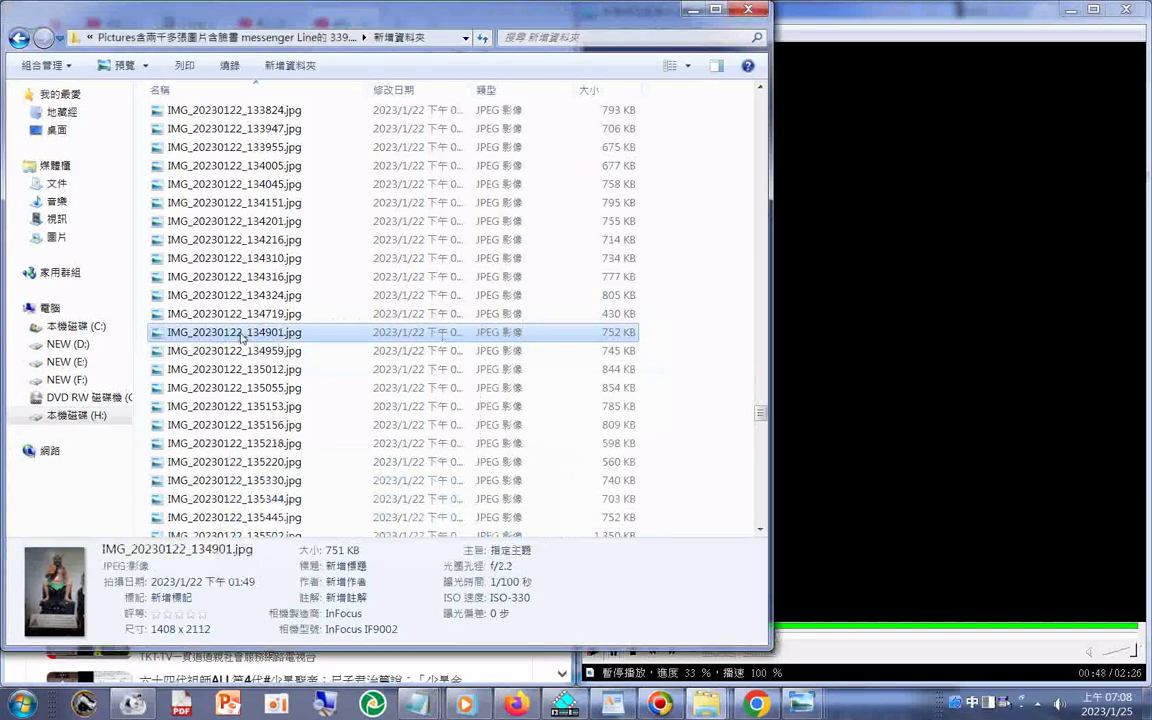
click(241, 336)
click(241, 336)
right_click(245, 338)
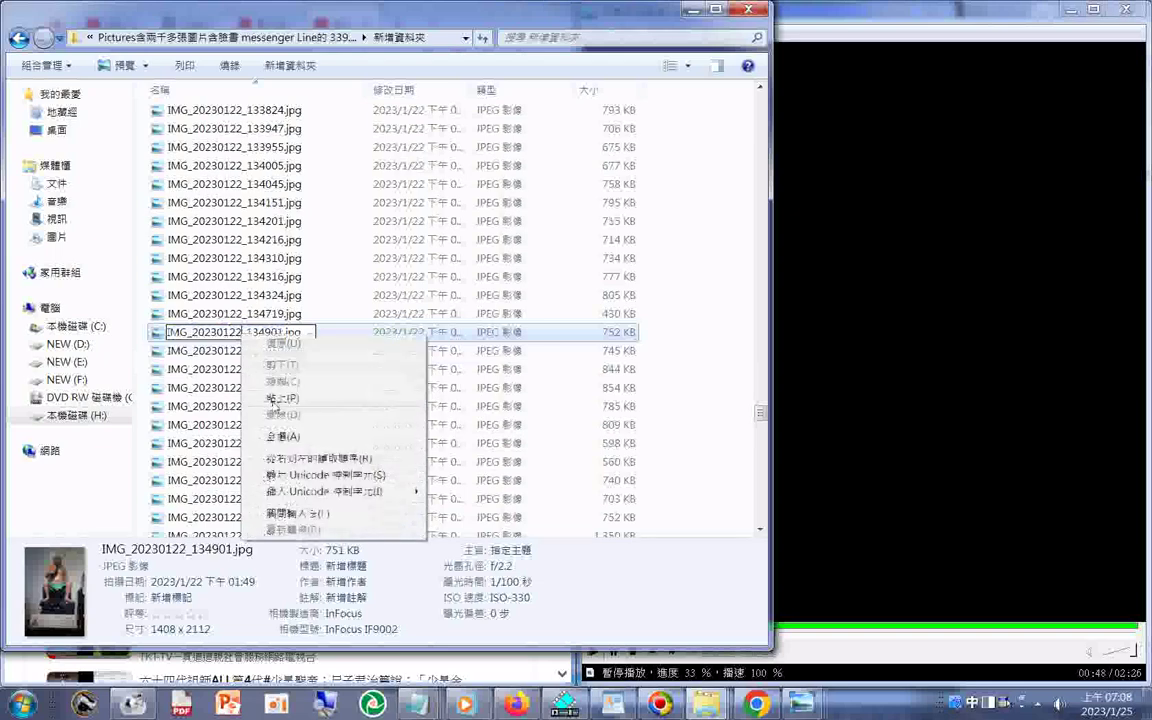
click(273, 403)
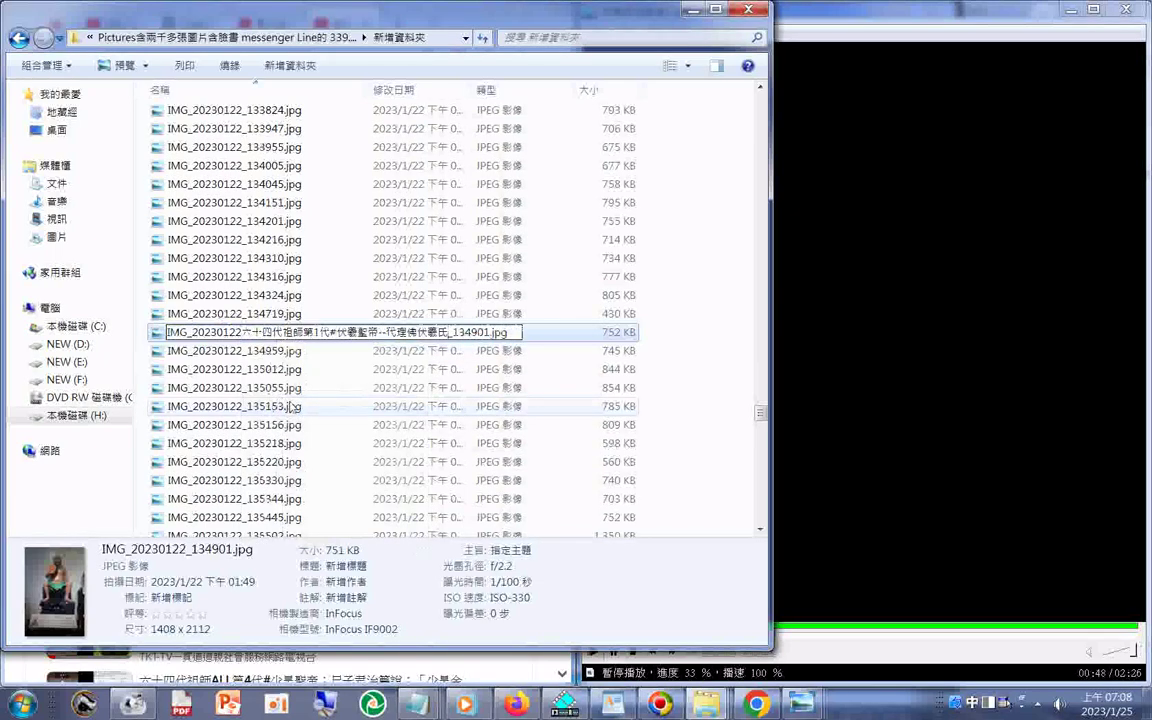
drag(242, 334, 333, 343)
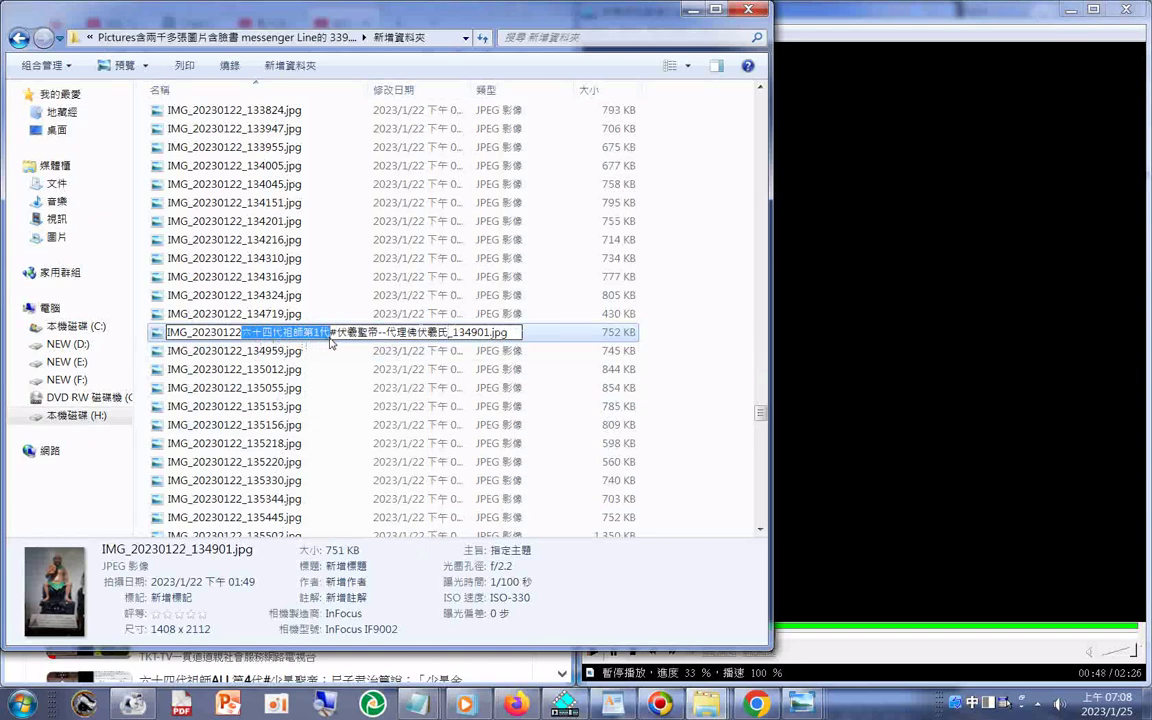
click(331, 345)
Rename IMG_20230122_135012.jpg as IMG_20230122六十四代祖師第2代_135012.jpg, pasting the copied title and changing its generation number to 2.
click(244, 354)
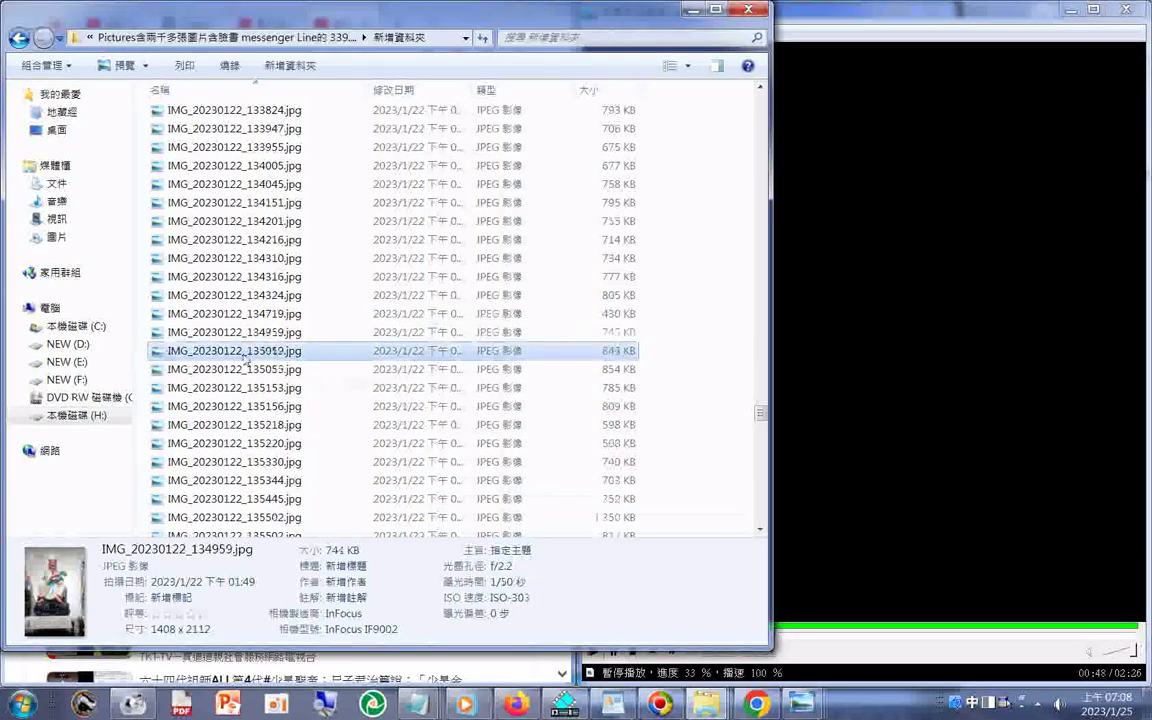
click(244, 354)
click(244, 354)
right_click(244, 354)
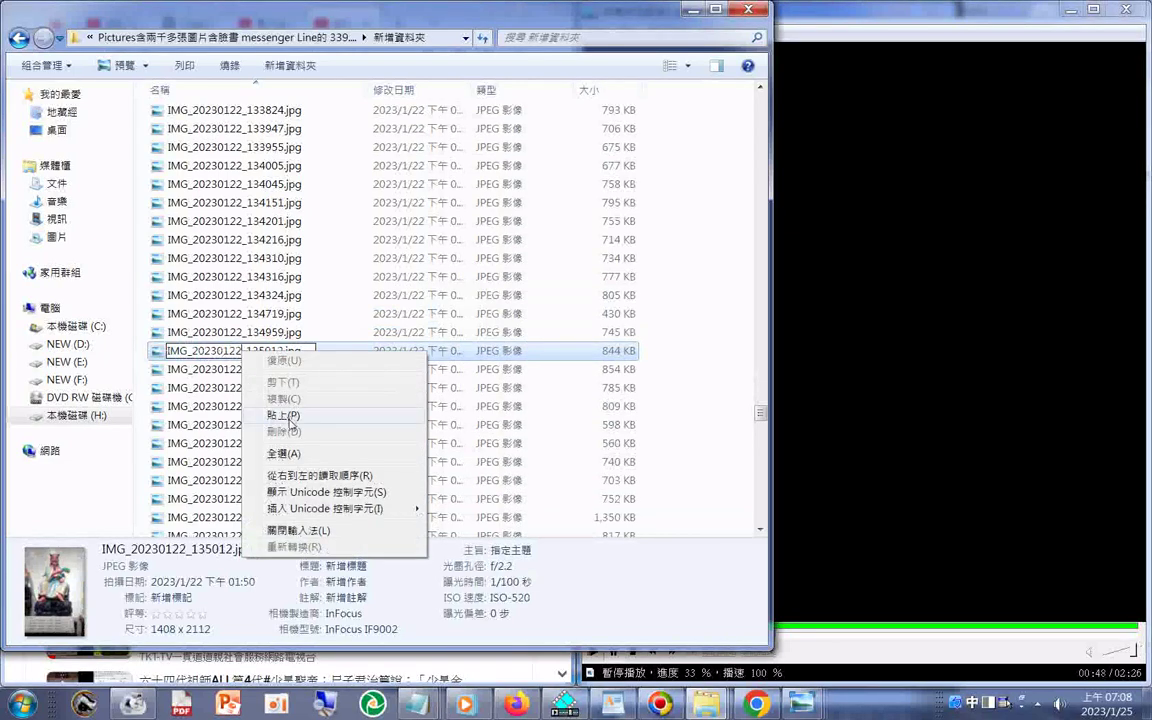
click(290, 421)
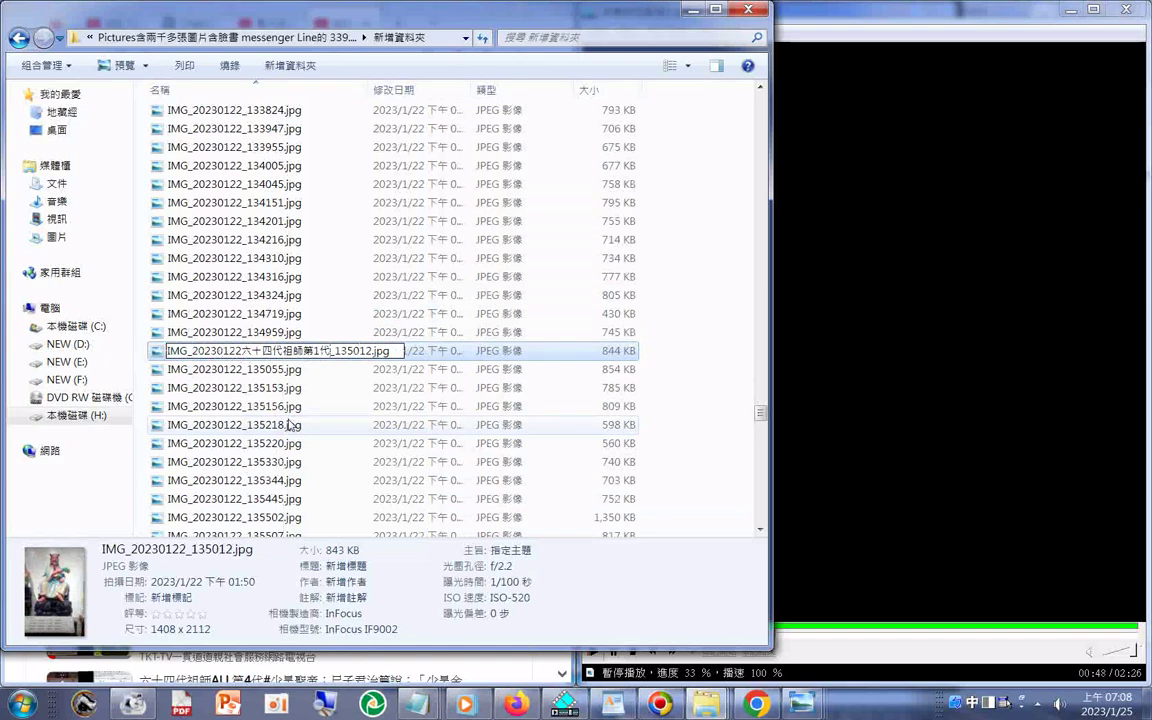
drag(319, 352, 312, 352)
text(2)
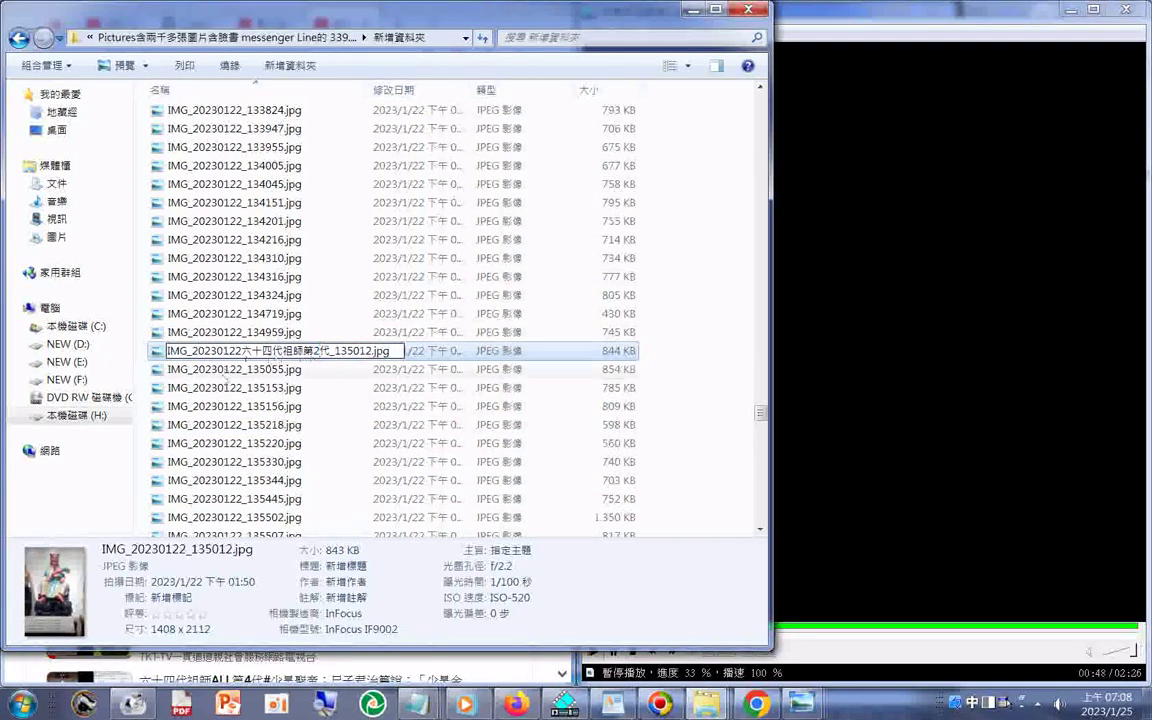
click(220, 370)
click(220, 372)
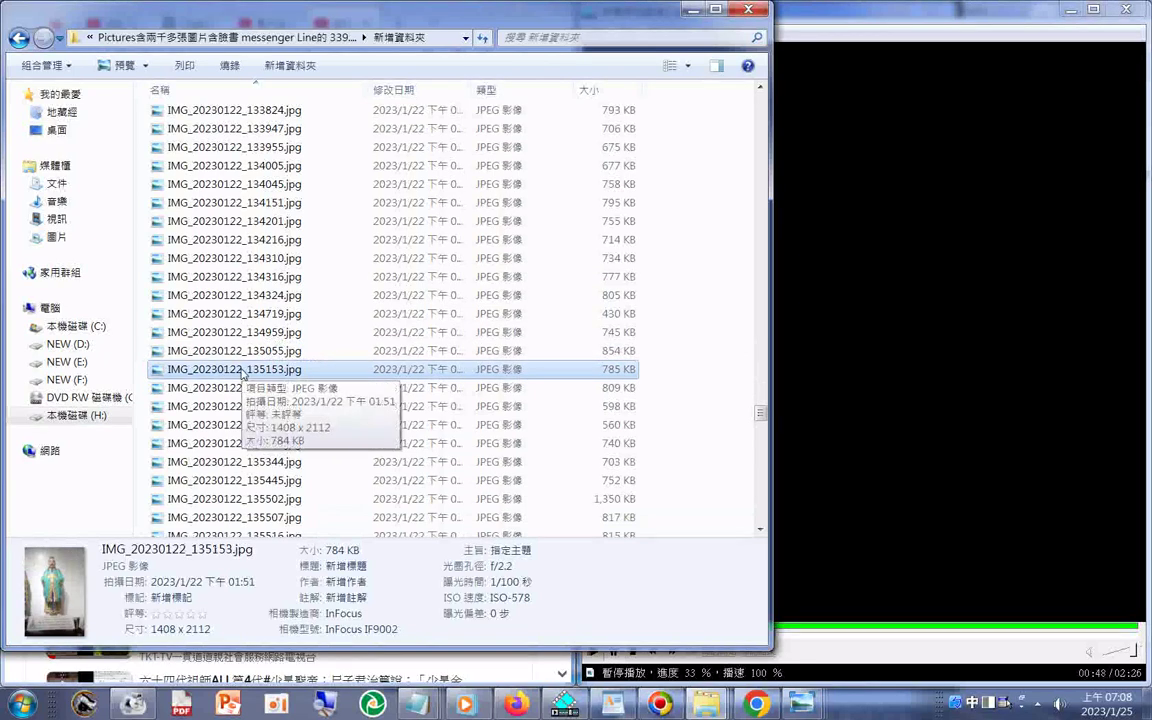
Rename IMG_20230122_134959.jpg as IMG_20230122六十四代祖師第2代_134959.jpg using the copied title with generation number 2.
click(237, 352)
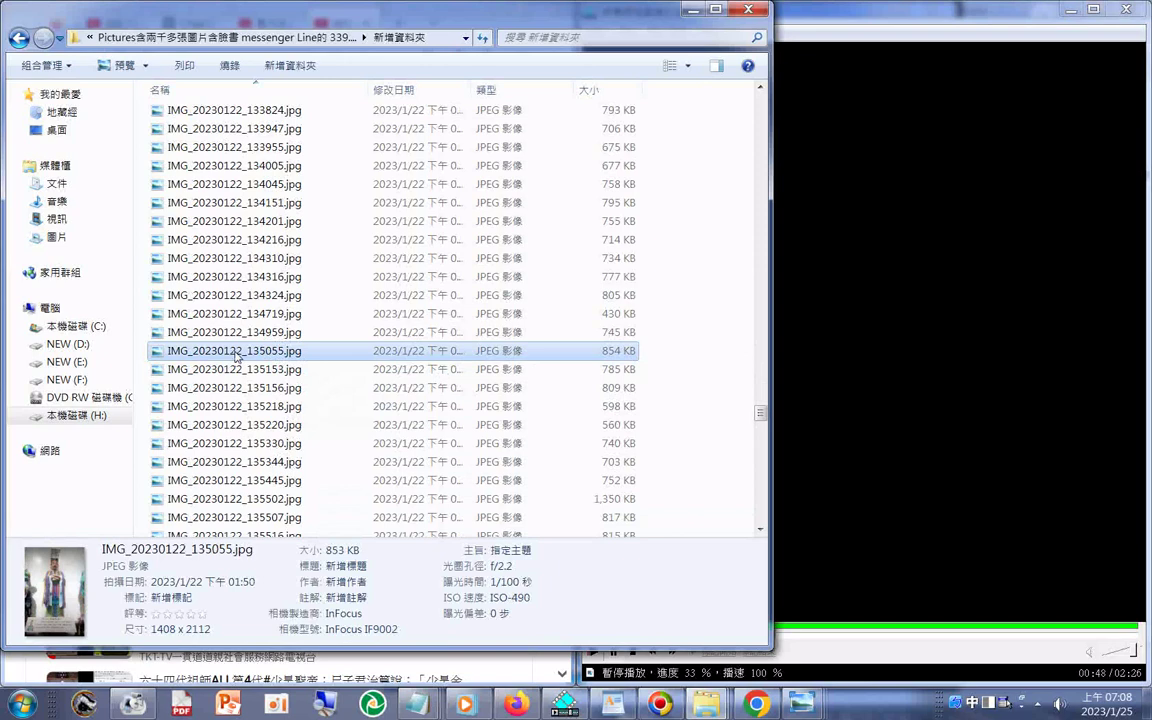
click(236, 336)
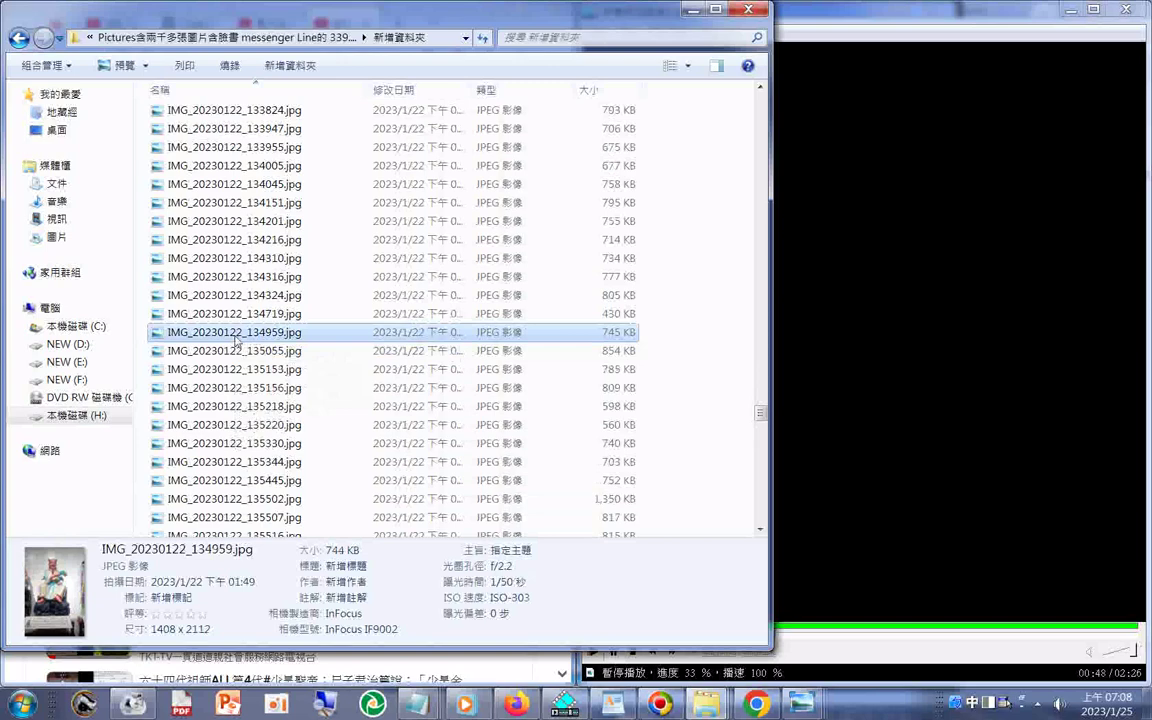
click(236, 334)
click(237, 338)
right_click(241, 337)
click(292, 401)
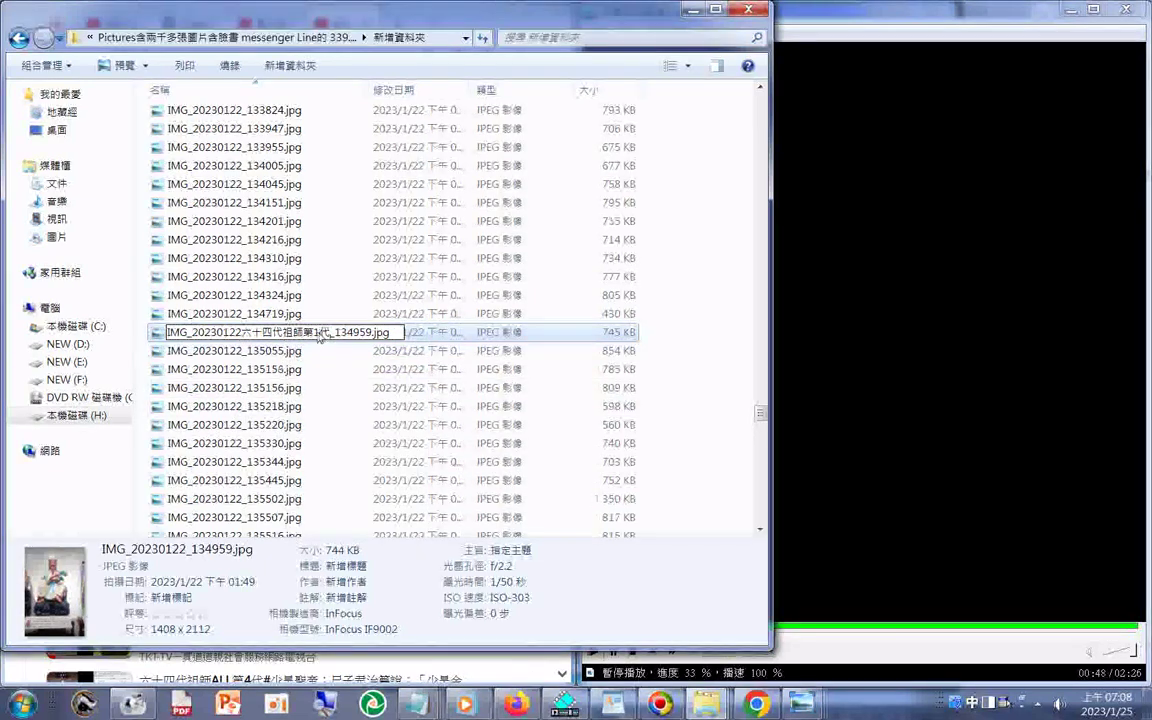
drag(319, 337, 316, 334)
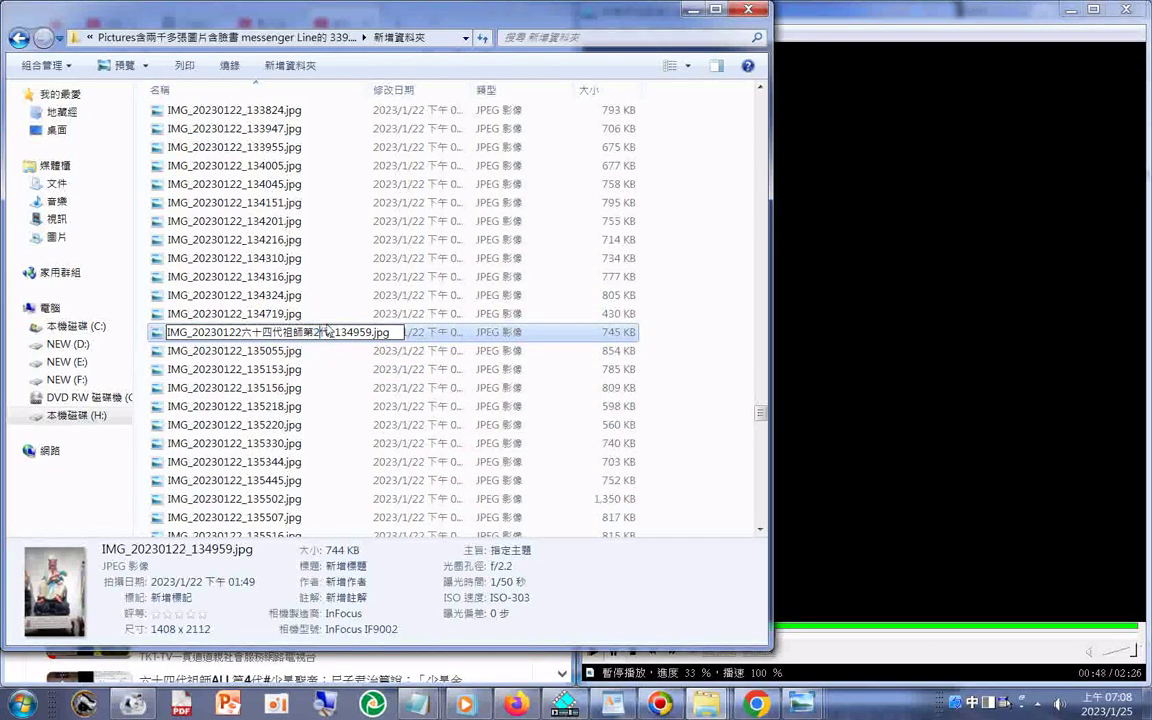
key(Return)
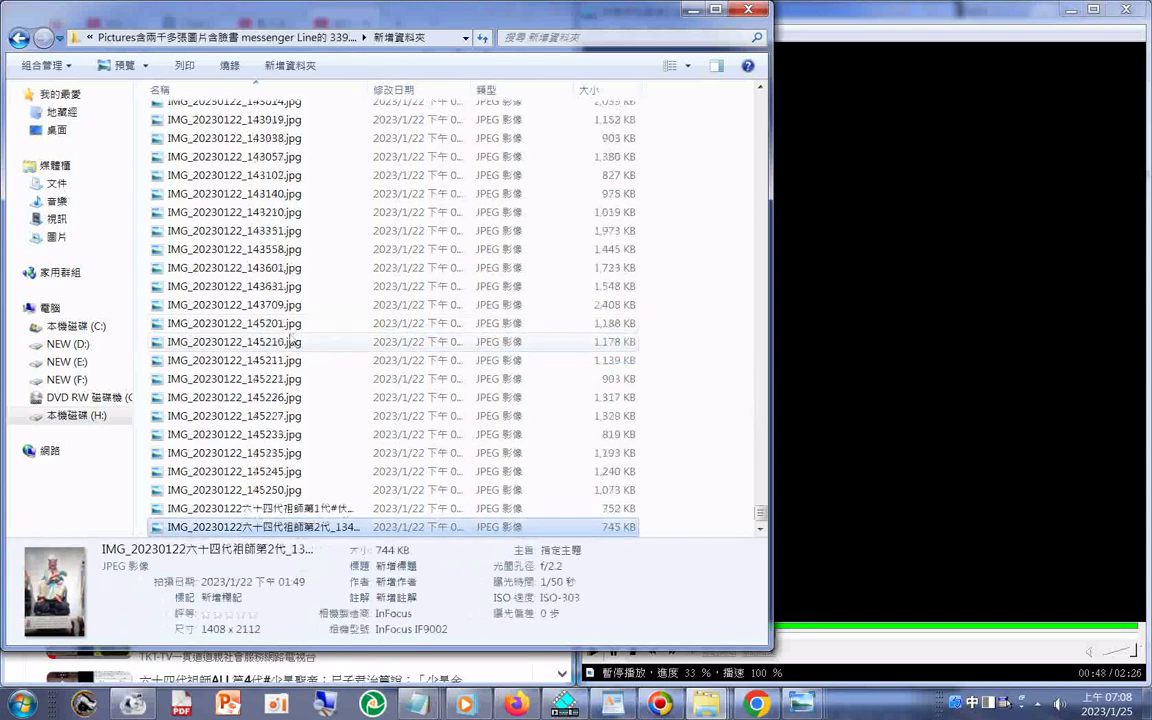
Rename IMG_20230122_135055.jpg as IMG_20230122六十四代祖師第3代_135055.jpg using the copied title with generation number 3.
scroll(262, 341, up, 2)
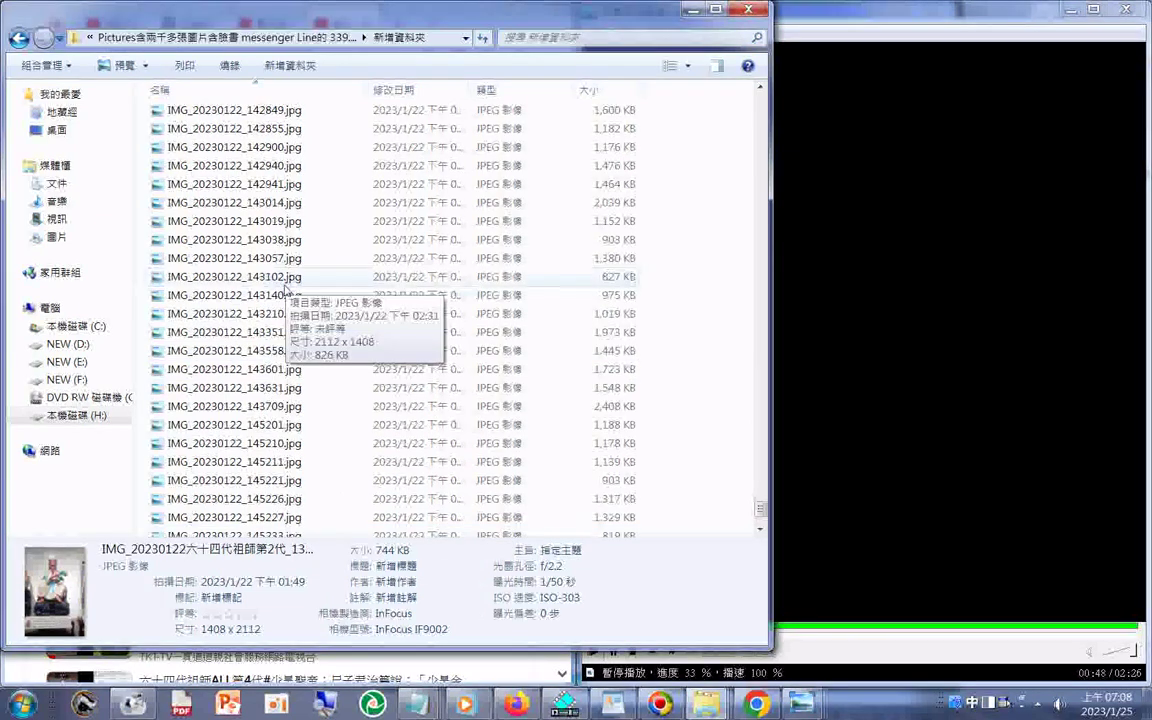
scroll(262, 341, down, 2)
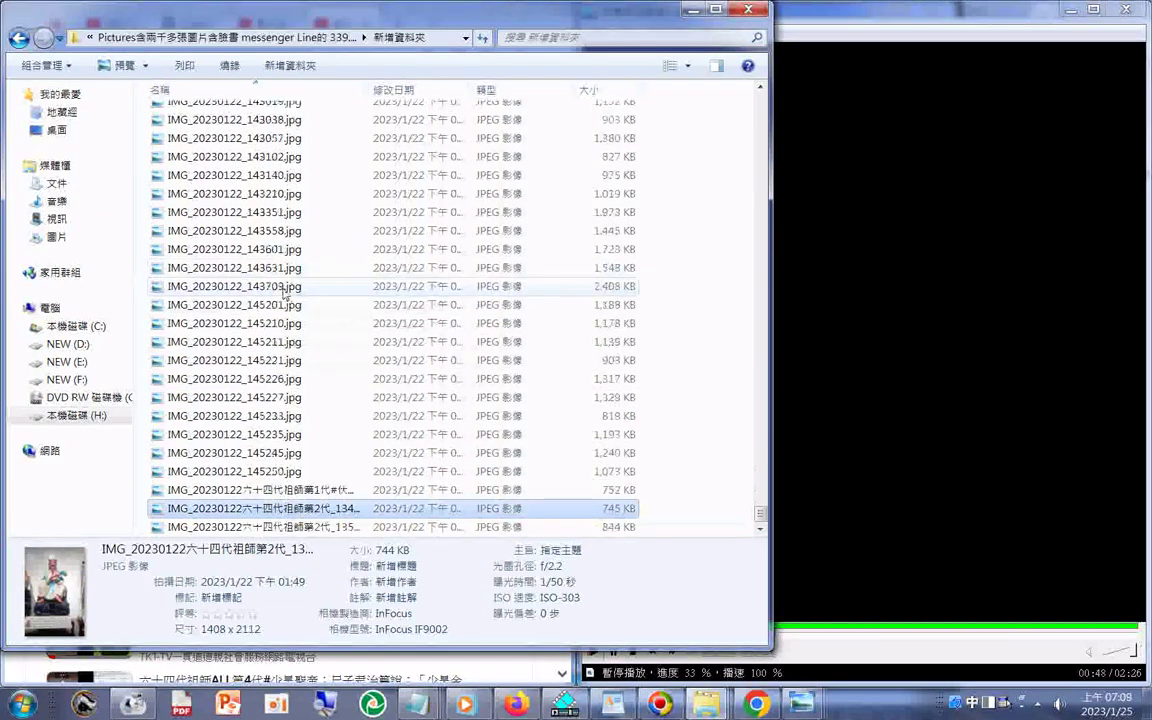
scroll(287, 294, up, 6)
scroll(287, 294, up, 9)
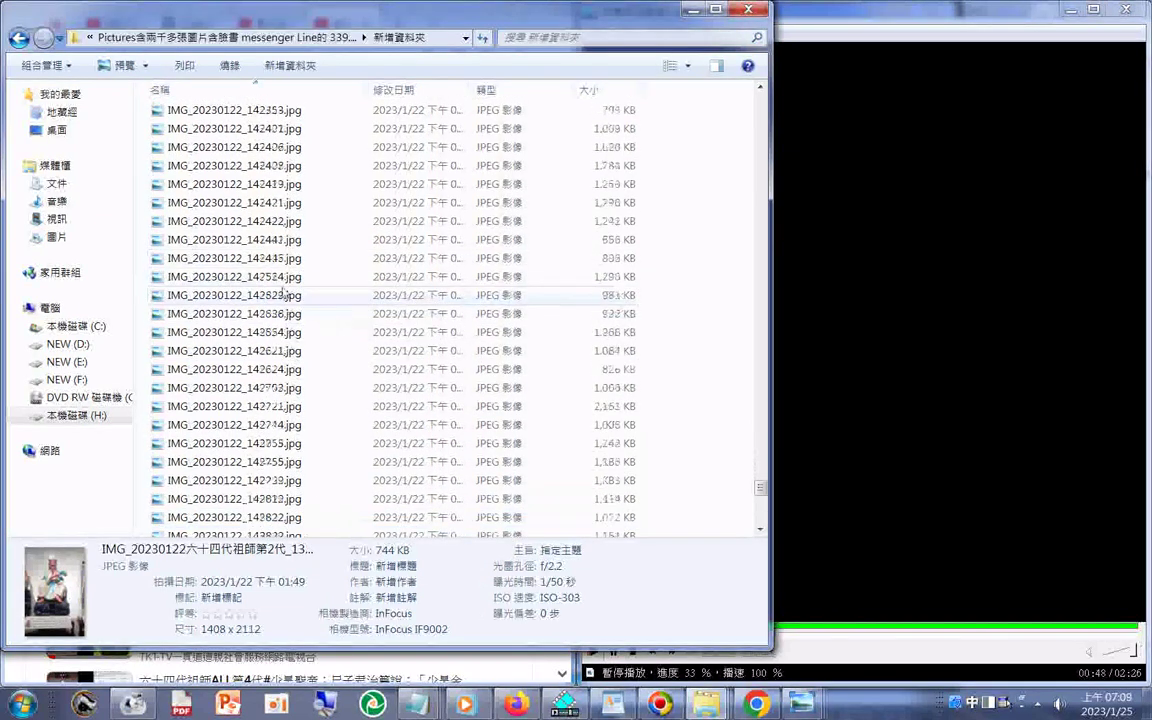
scroll(297, 222, up, 10)
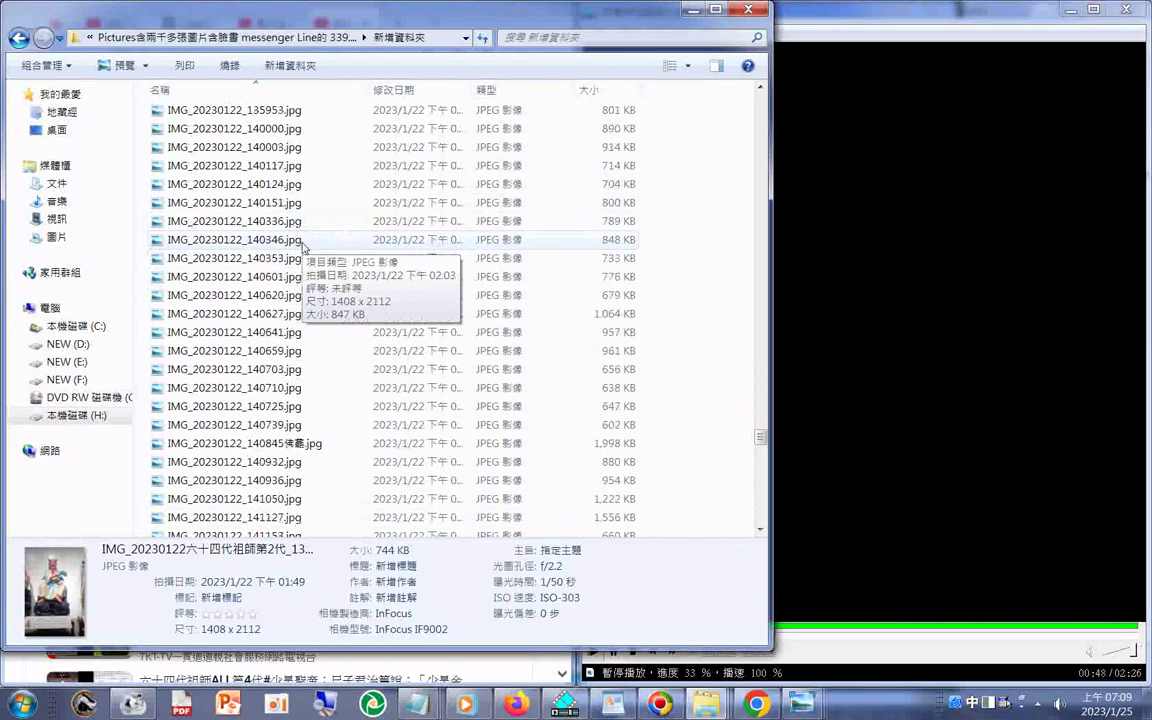
scroll(303, 245, up, 8)
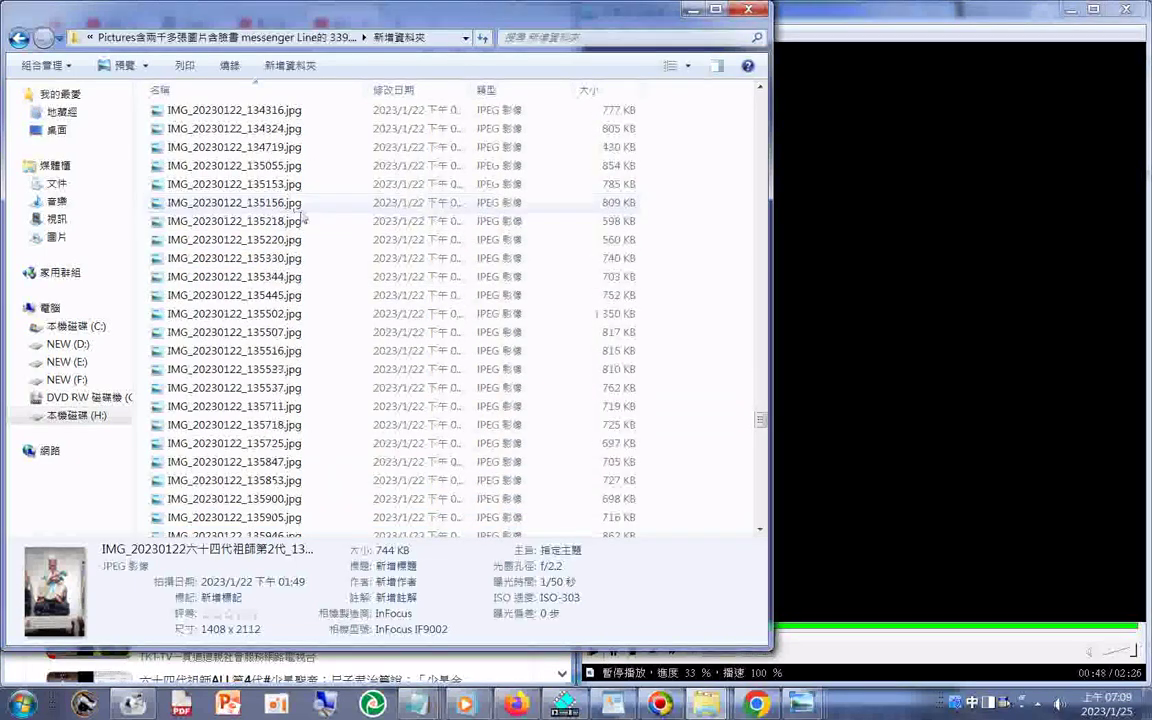
click(273, 167)
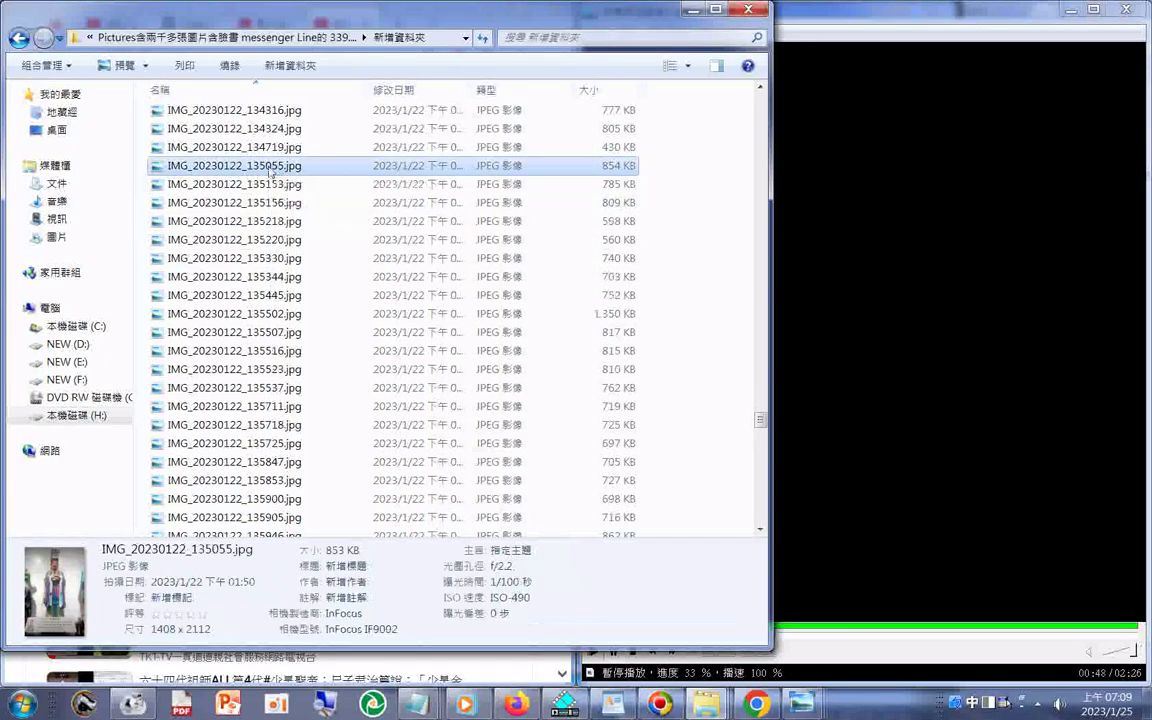
click(270, 170)
click(242, 170)
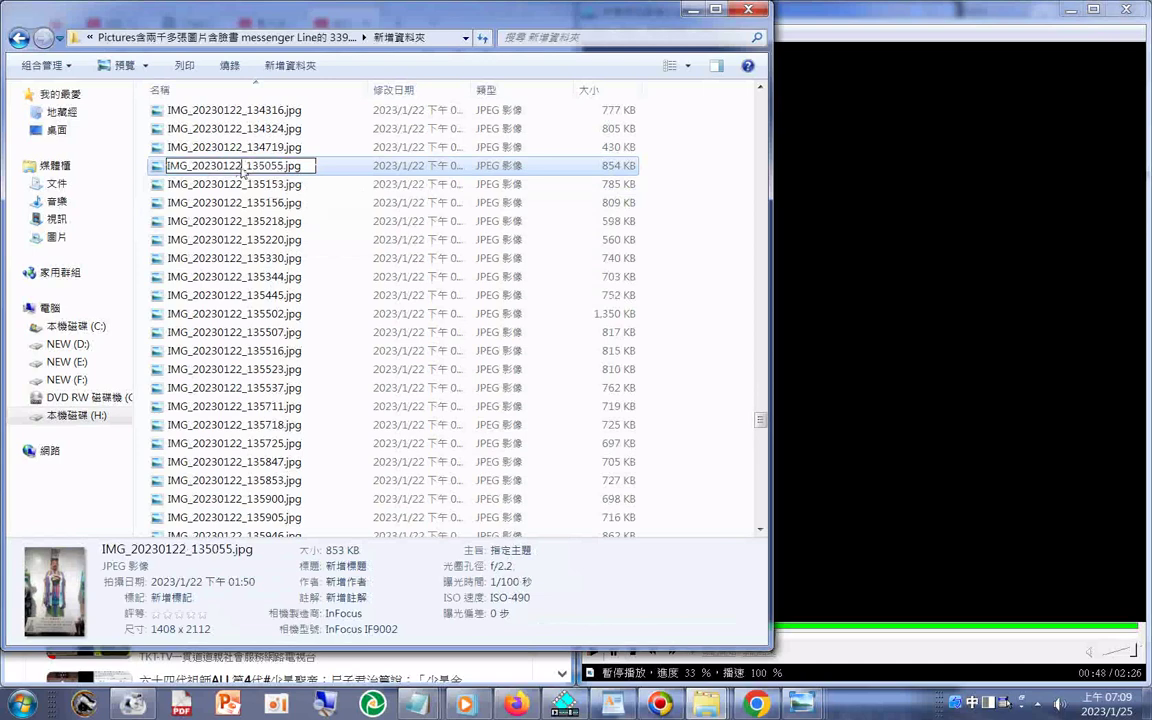
right_click(258, 168)
click(276, 231)
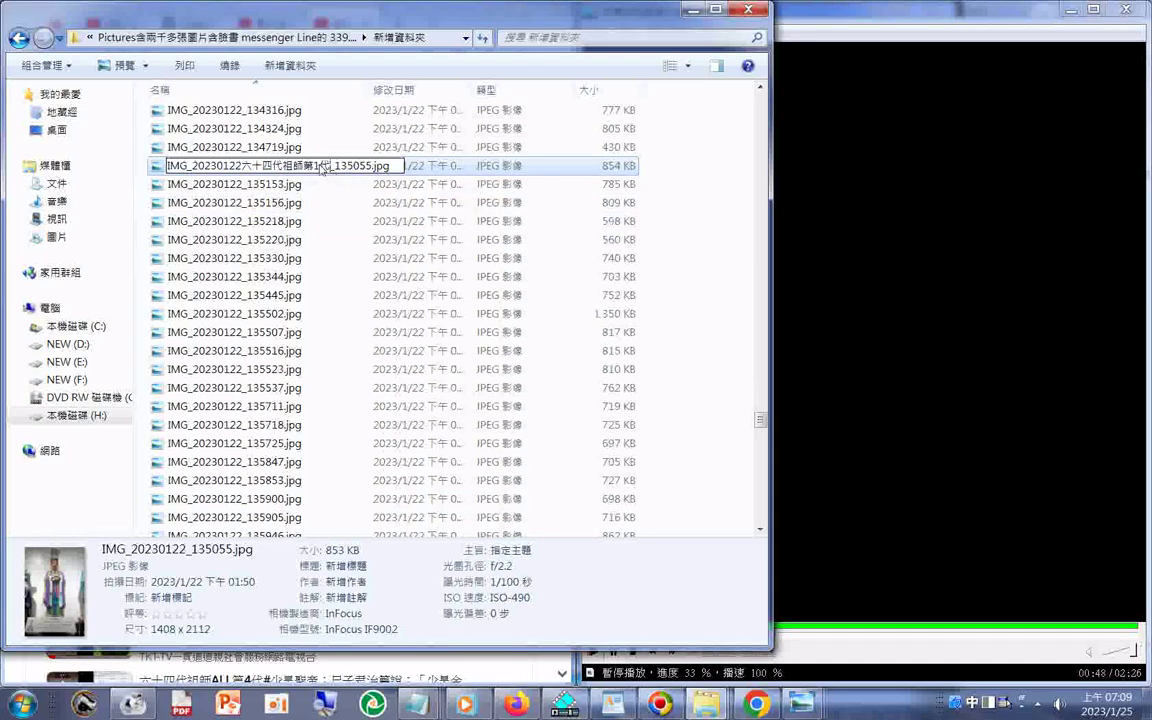
drag(316, 166, 322, 167)
click(162, 170)
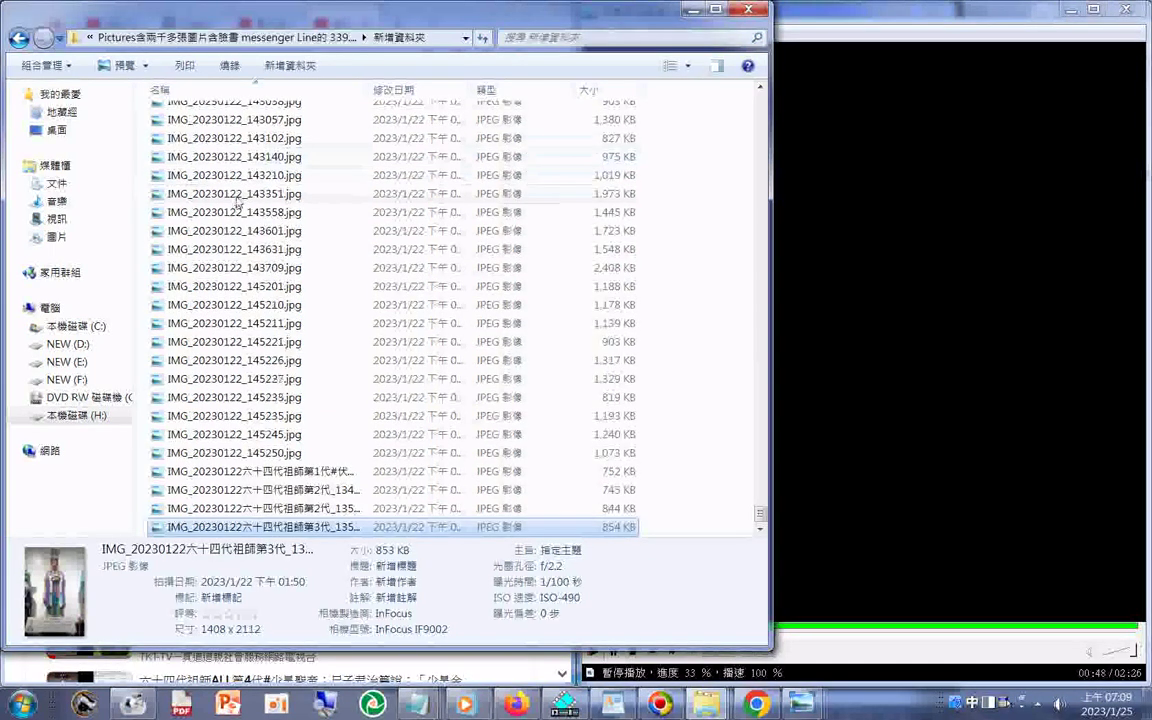
Rename IMG_20230122_135502.jpg as IMG_20230122六十四代祖師第4代_135502.jpg and compare its preview with the third-generation photo.
scroll(315, 88, up, 3)
scroll(300, 150, up, 10)
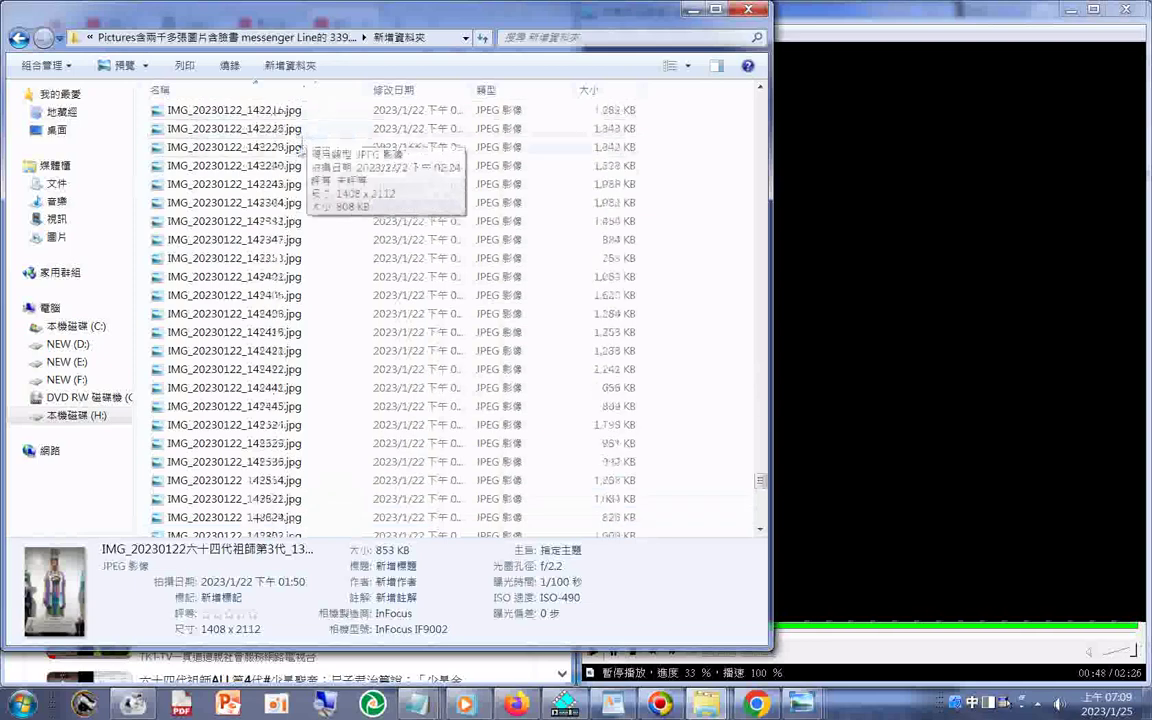
scroll(297, 165, up, 10)
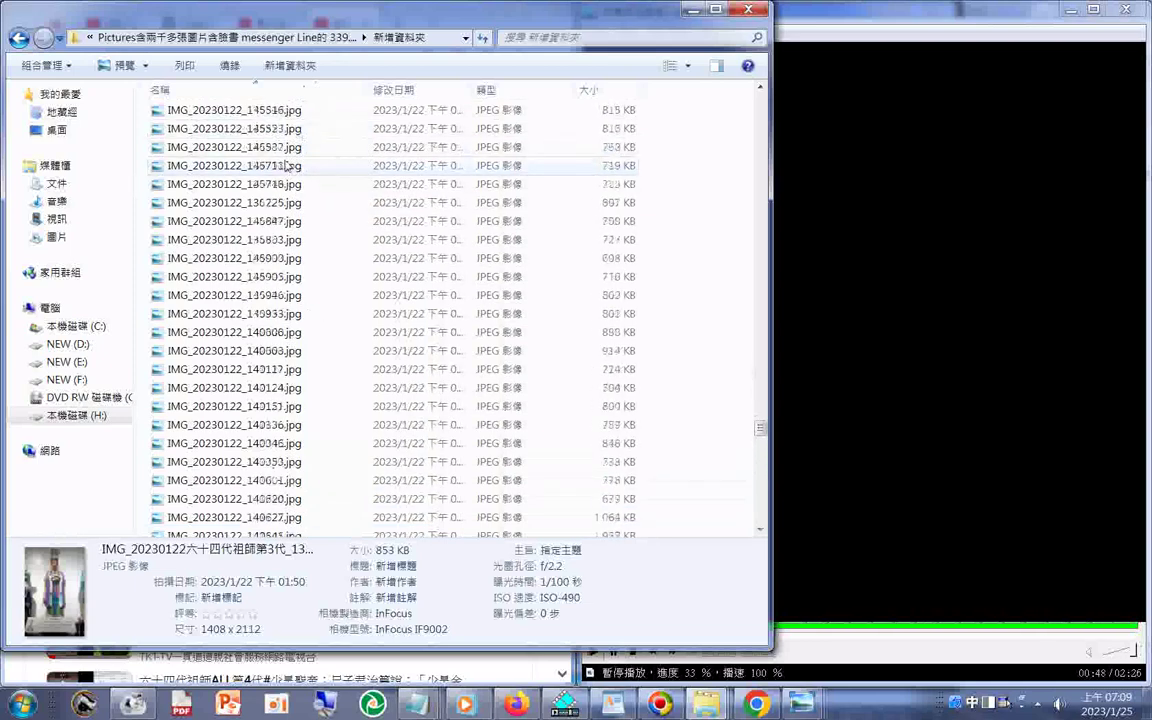
scroll(270, 135, up, 2)
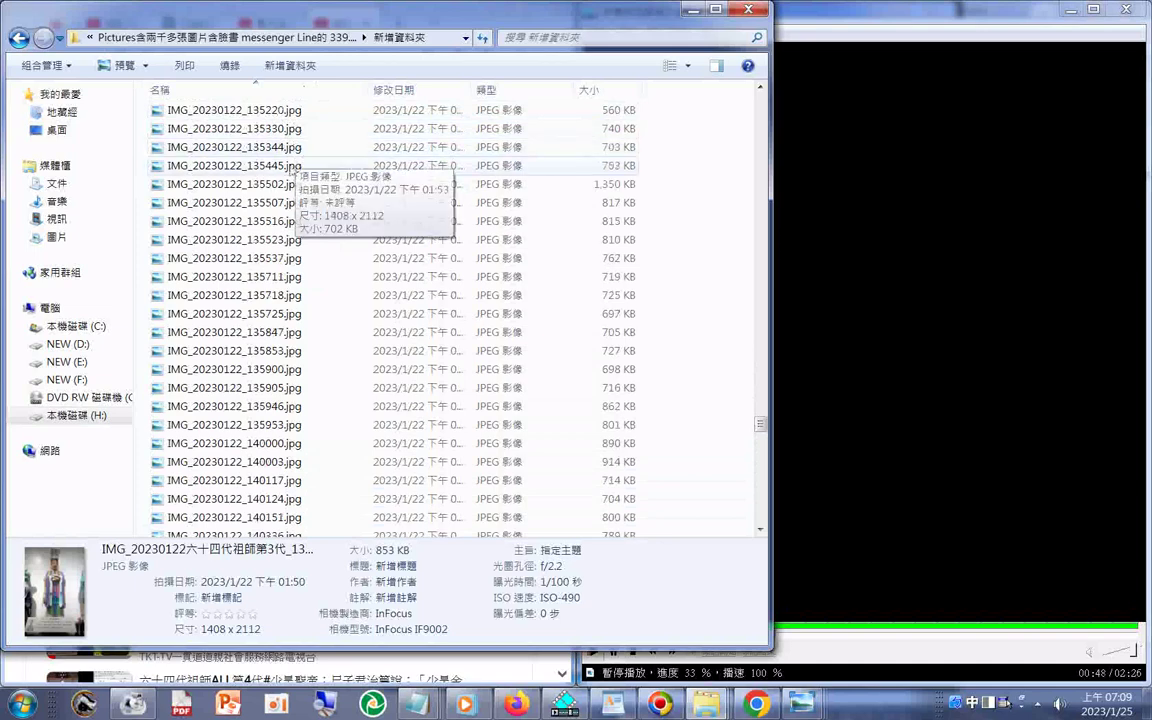
click(273, 189)
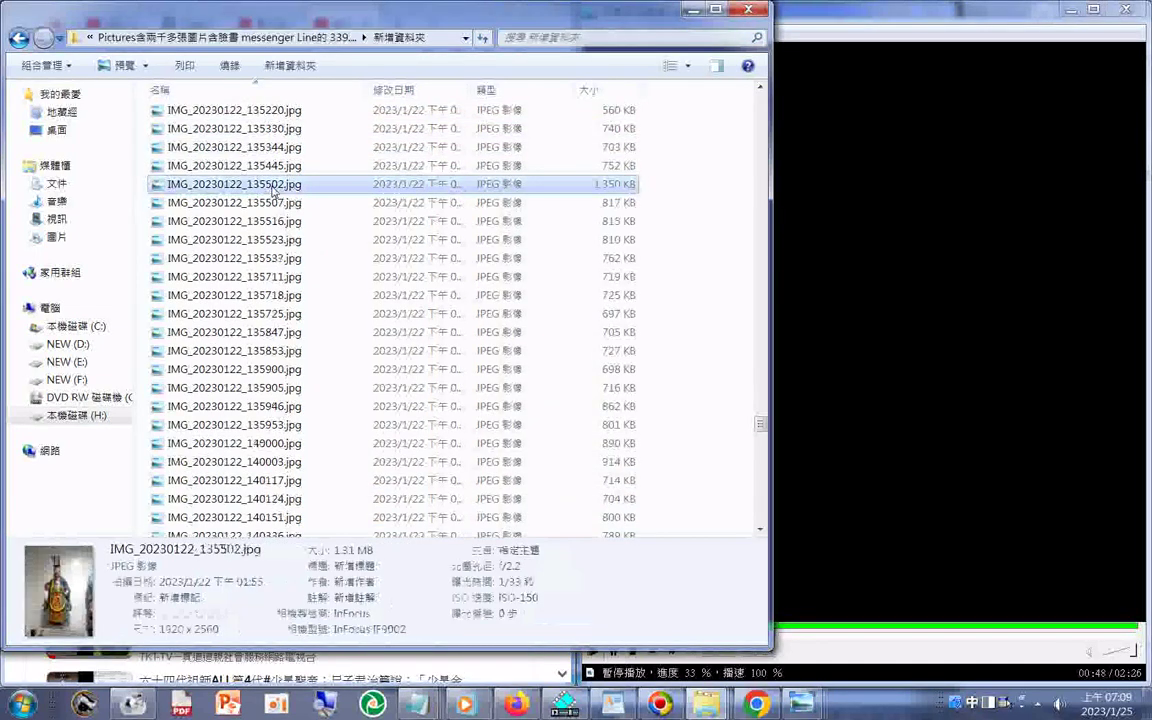
click(272, 189)
click(250, 188)
right_click(243, 188)
click(252, 232)
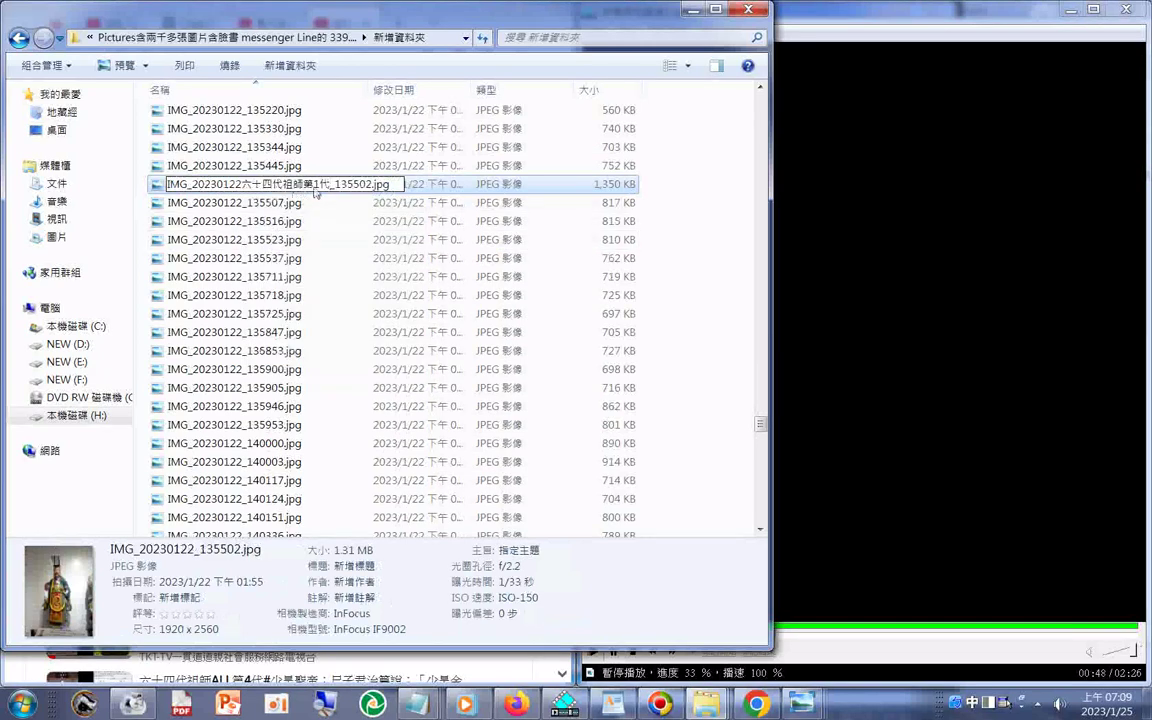
double_click(317, 186)
text(4)
key(Return)
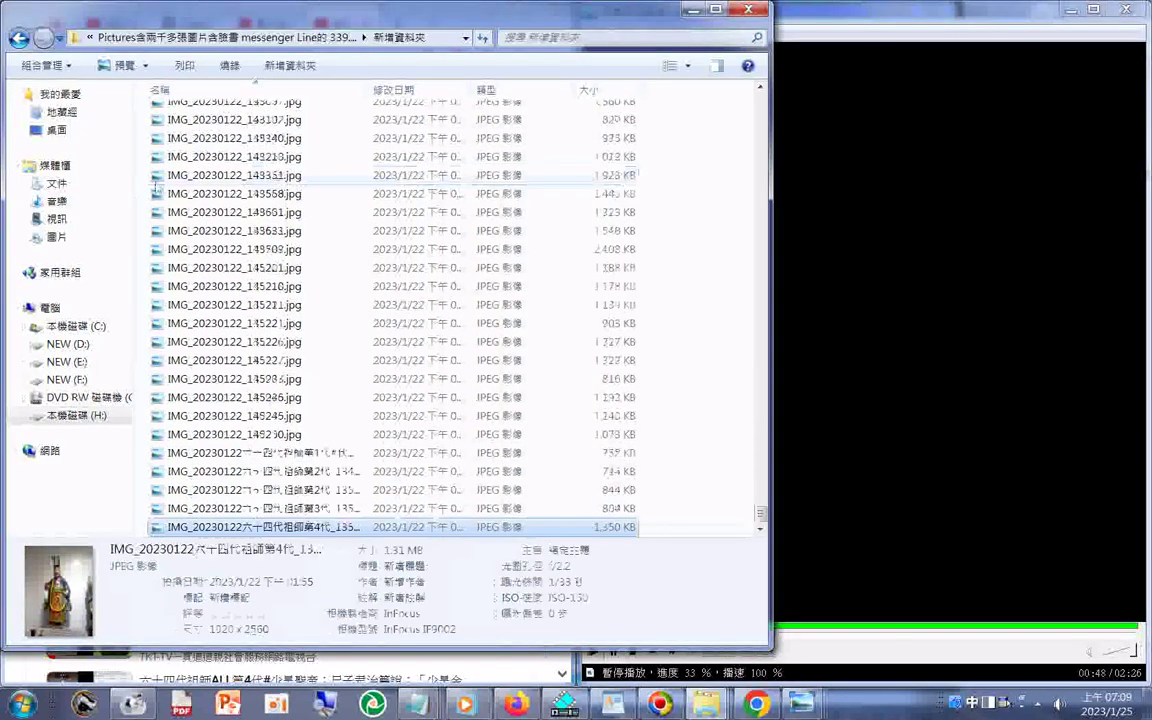
click(312, 508)
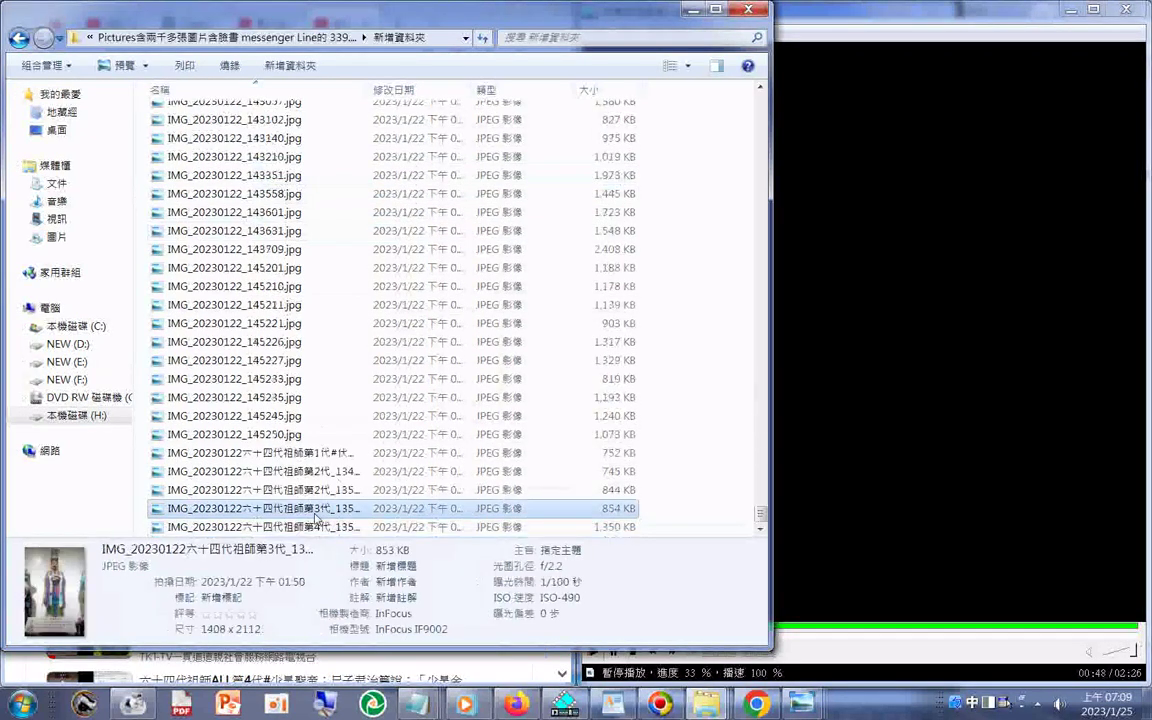
click(315, 527)
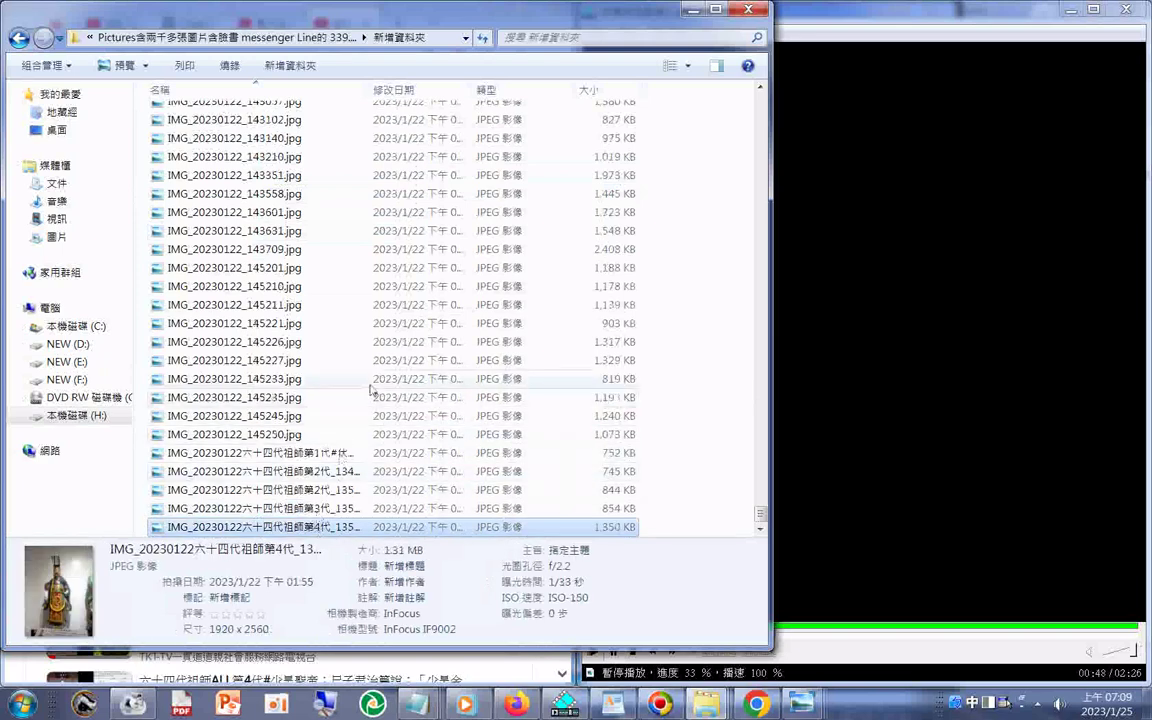
Check the previews from IMG_20230122_135507.jpg onward and rename IMG_20230122_135711.jpg as IMG_20230122六十四代祖師第6代_135711.jpg using the copied title with generation number 6.
scroll(320, 264, up, 5)
scroll(320, 264, up, 15)
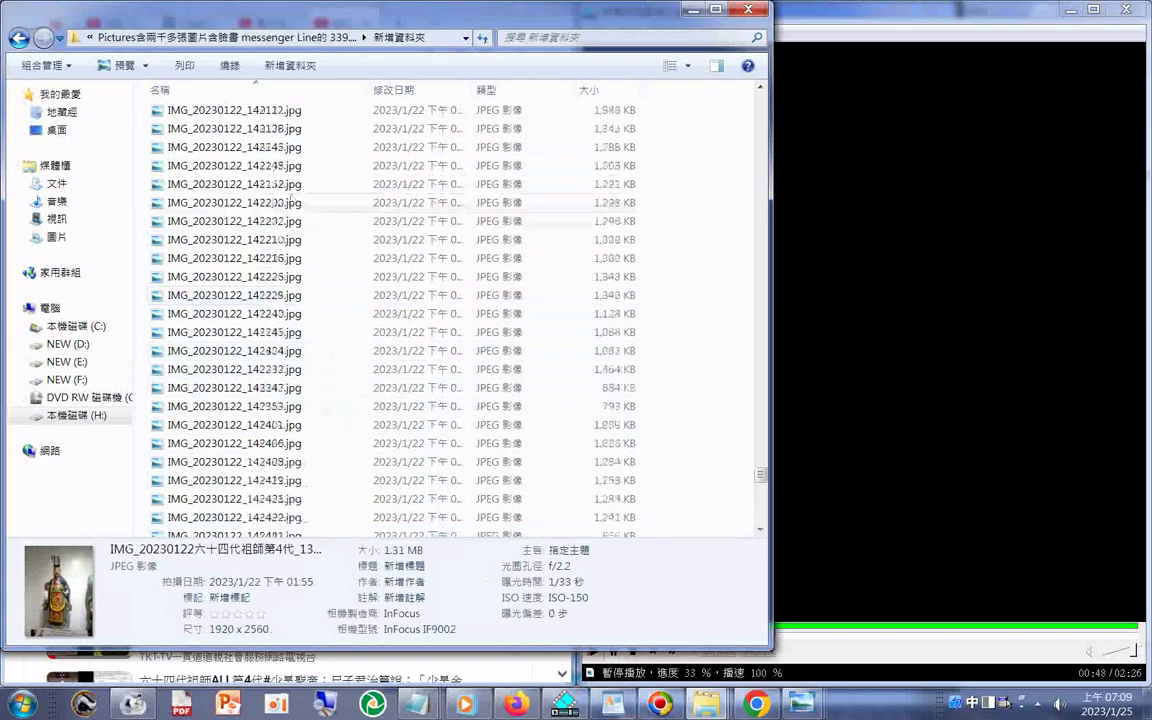
scroll(290, 172, up, 10)
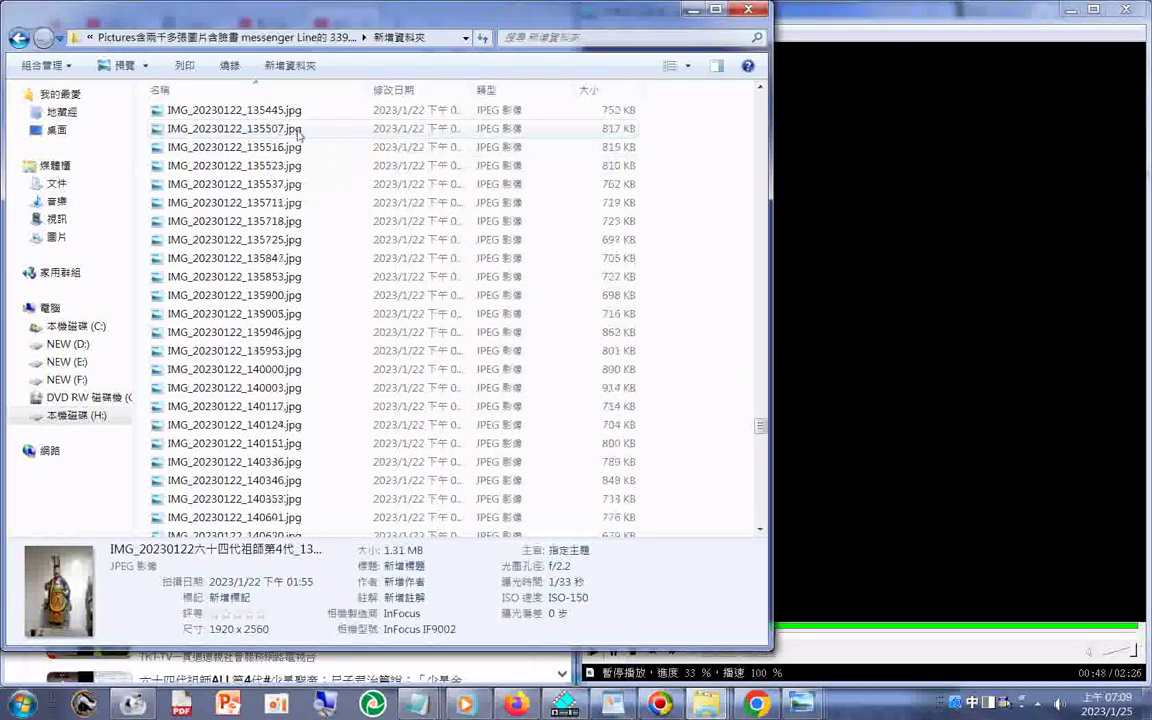
click(270, 136)
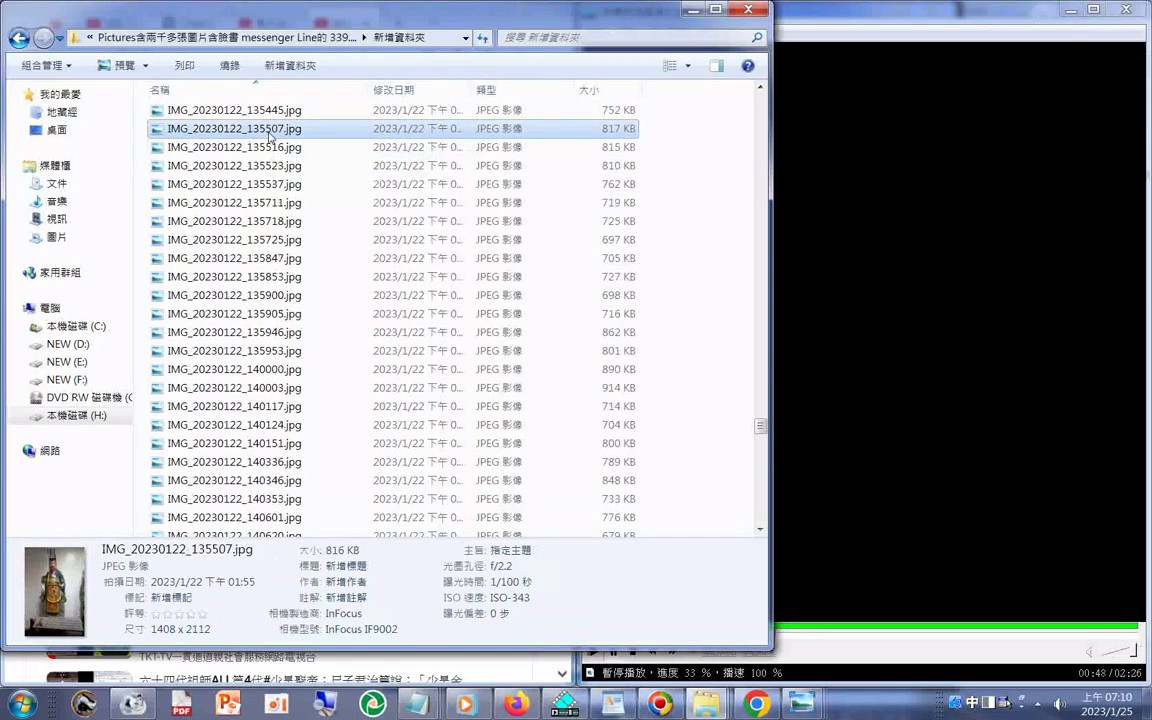
key(Down)
key(Down)
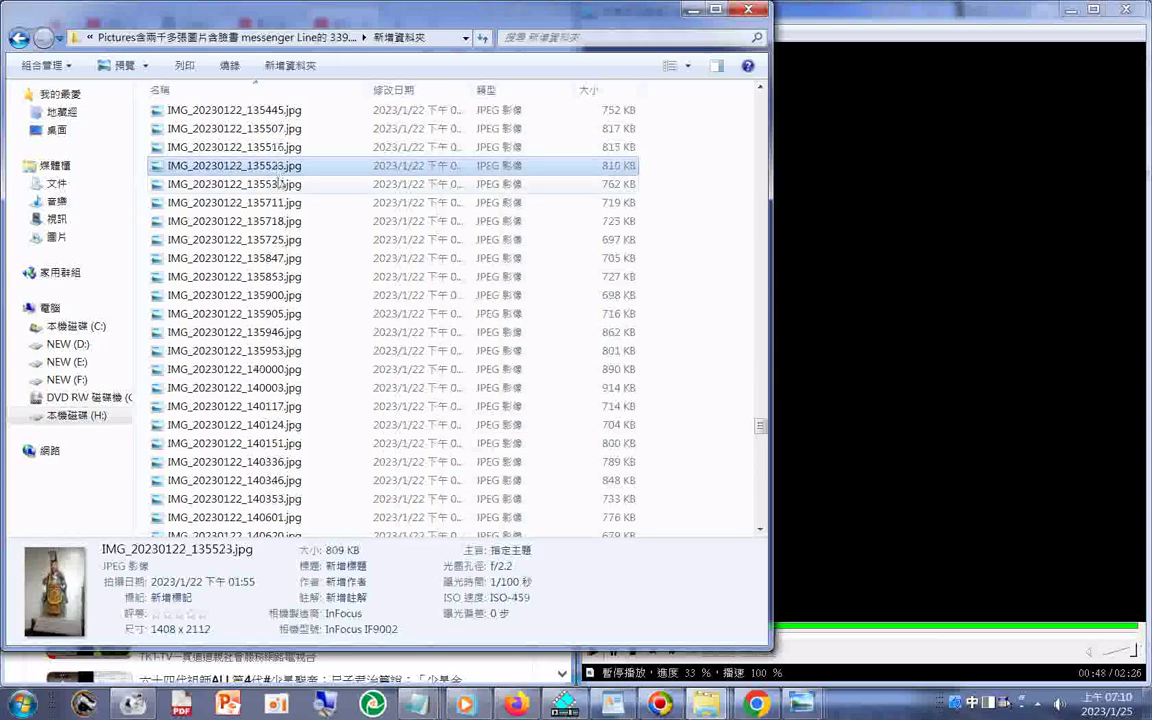
key(Down)
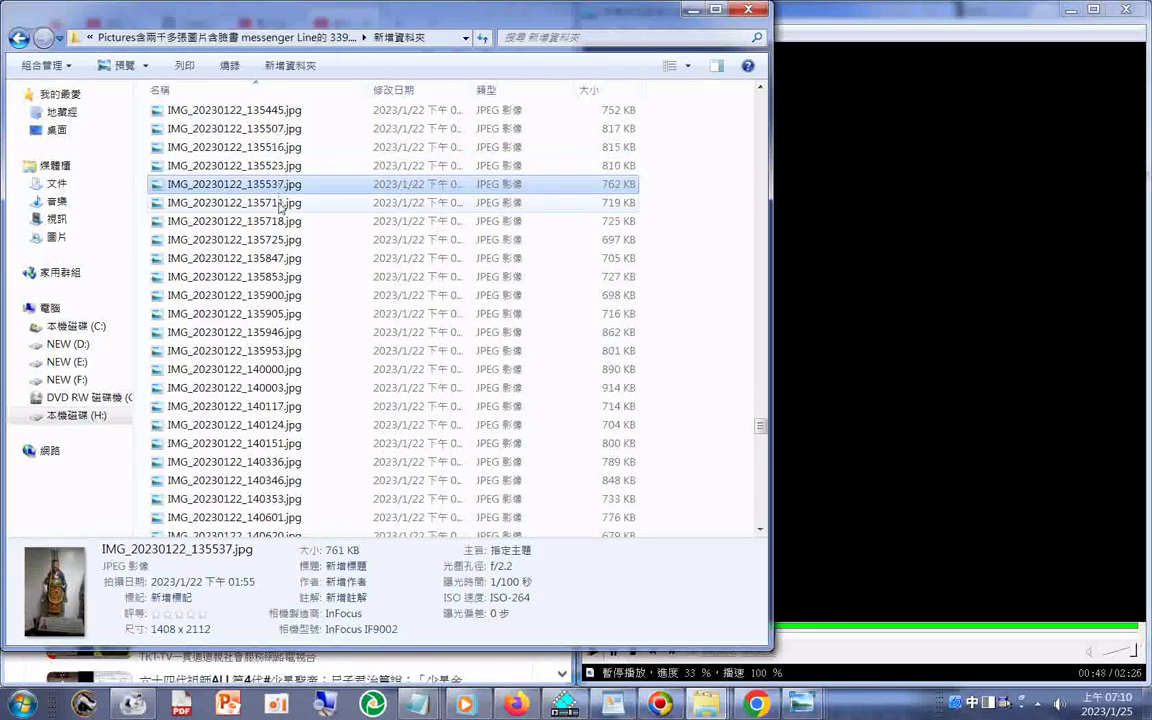
key(Down)
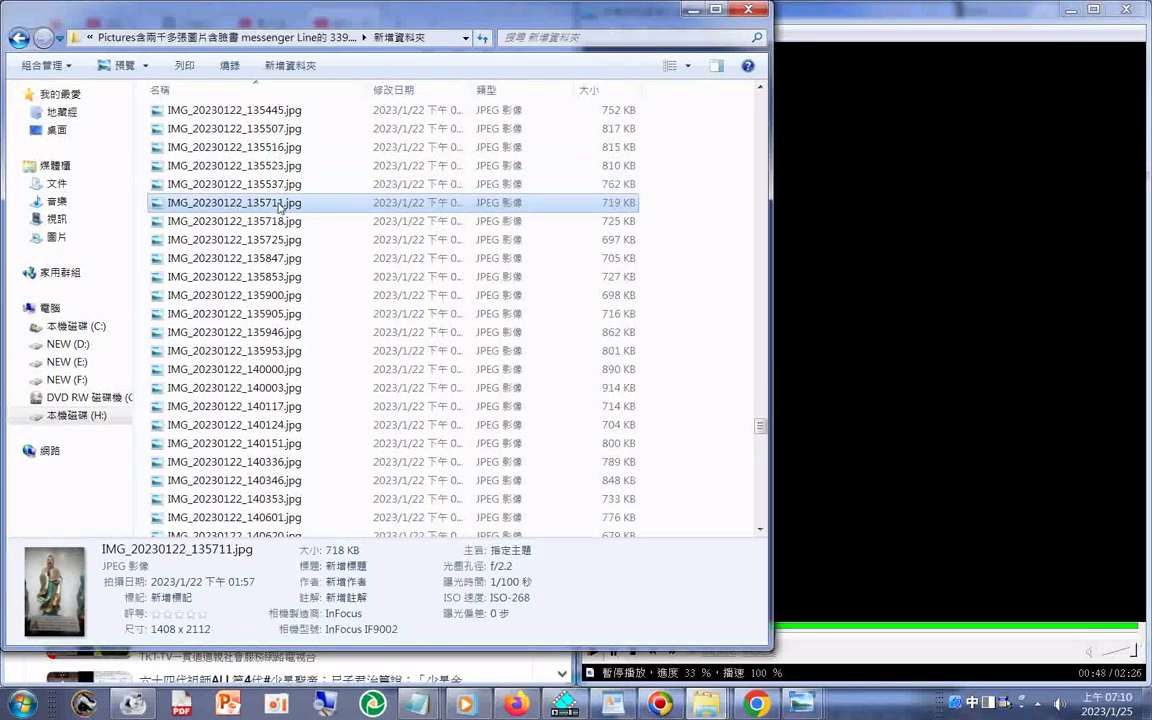
key(F2)
click(243, 206)
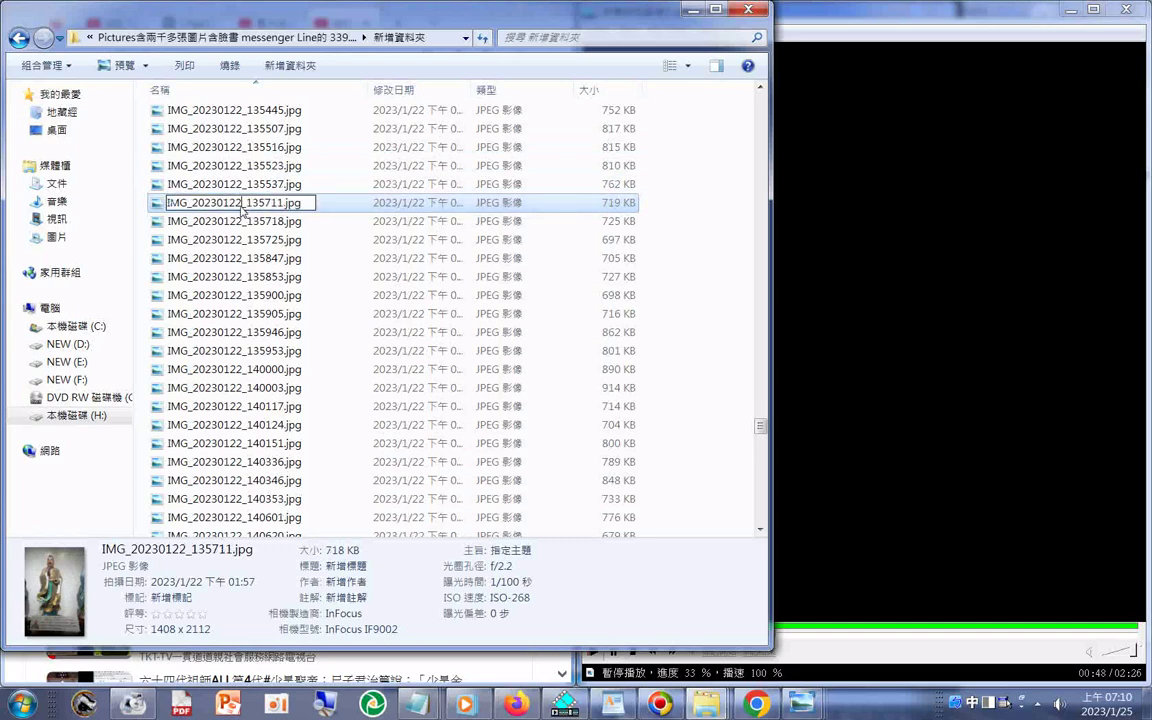
right_click(243, 211)
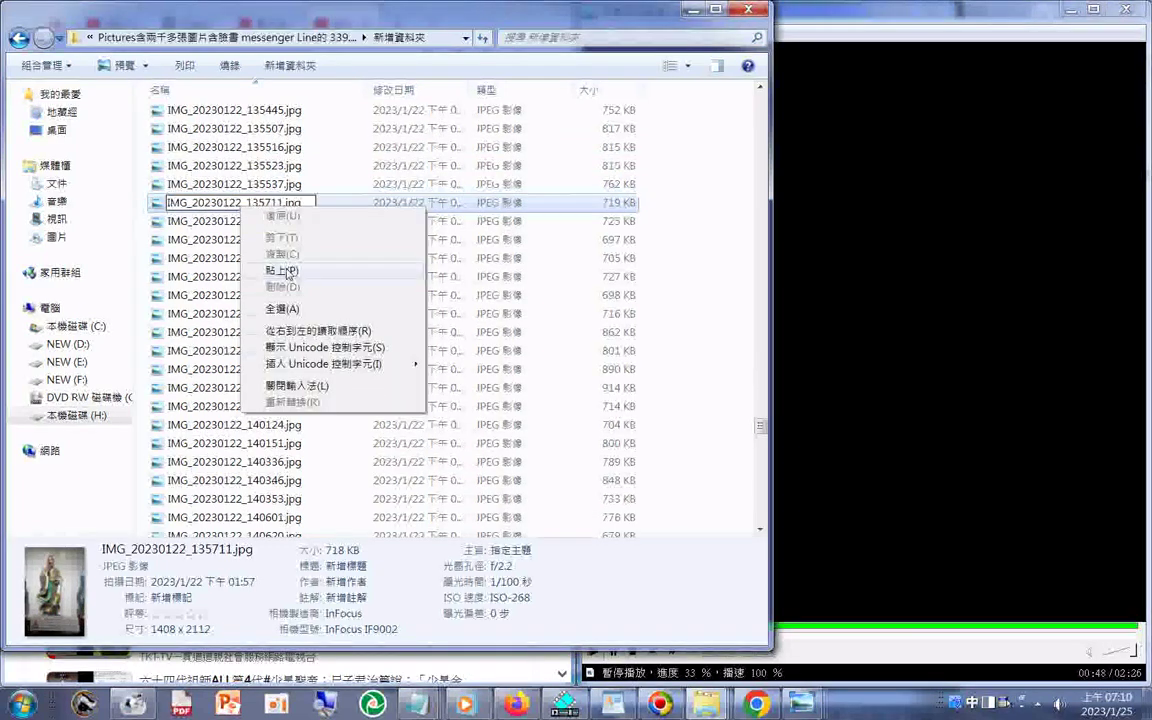
click(283, 270)
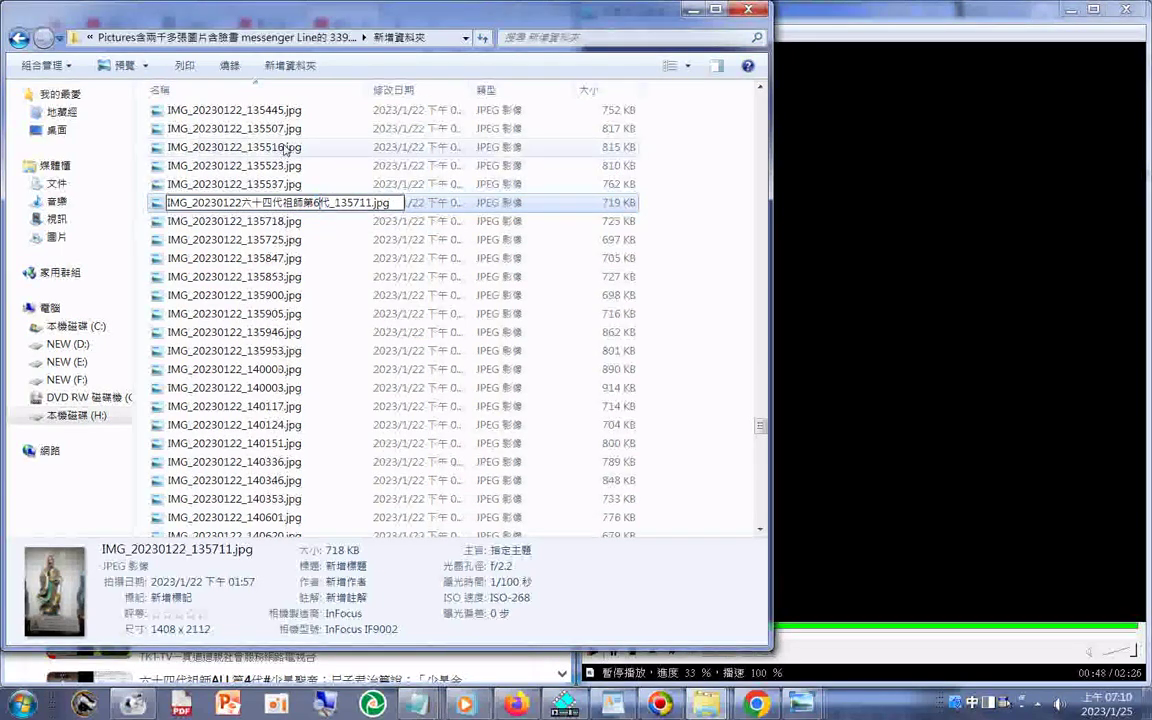
key(BackSpace)
text(6)
key(Return)
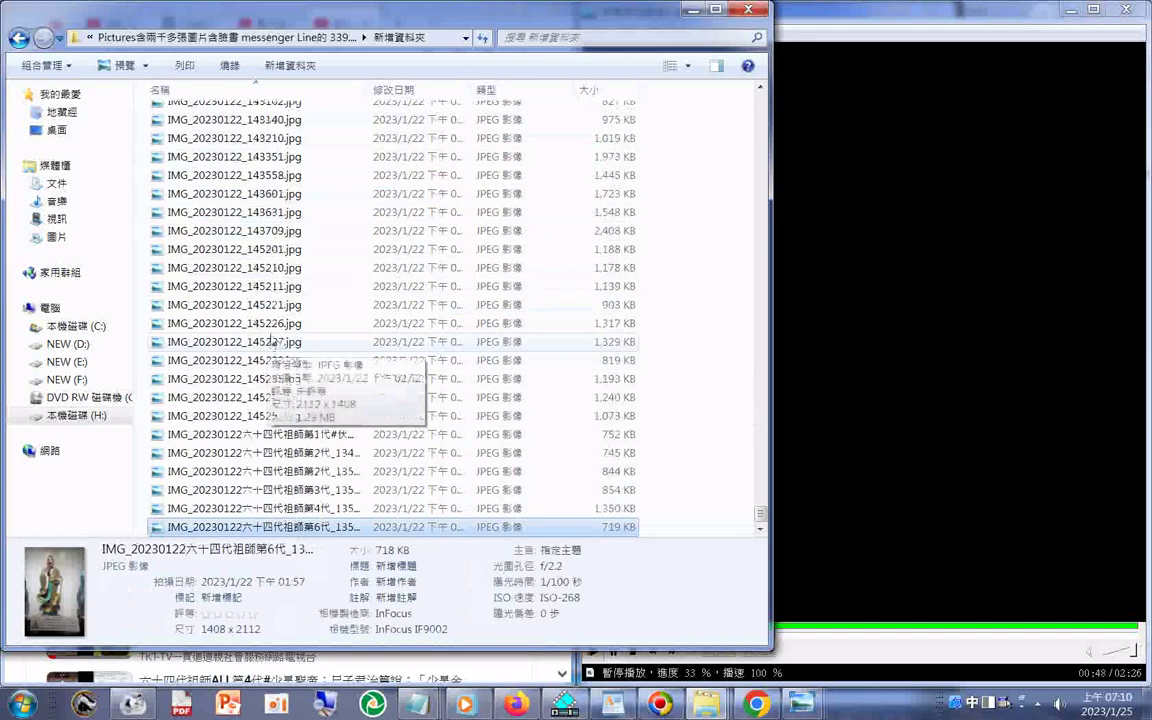
View the plaque in IMG_20230122_135330.jpg at full size and rename the file as IMG_20230122六十四代祖師第5代_135330.jpg using the copied title.
scroll(289, 165, up, 12)
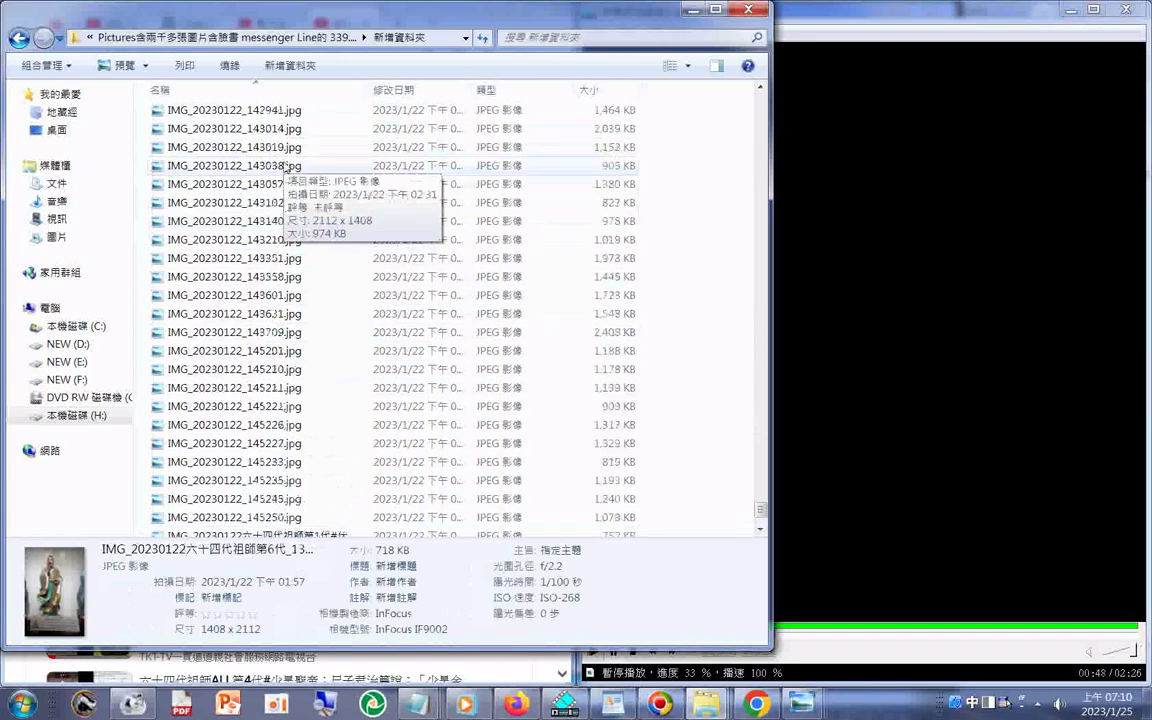
scroll(289, 162, up, 10)
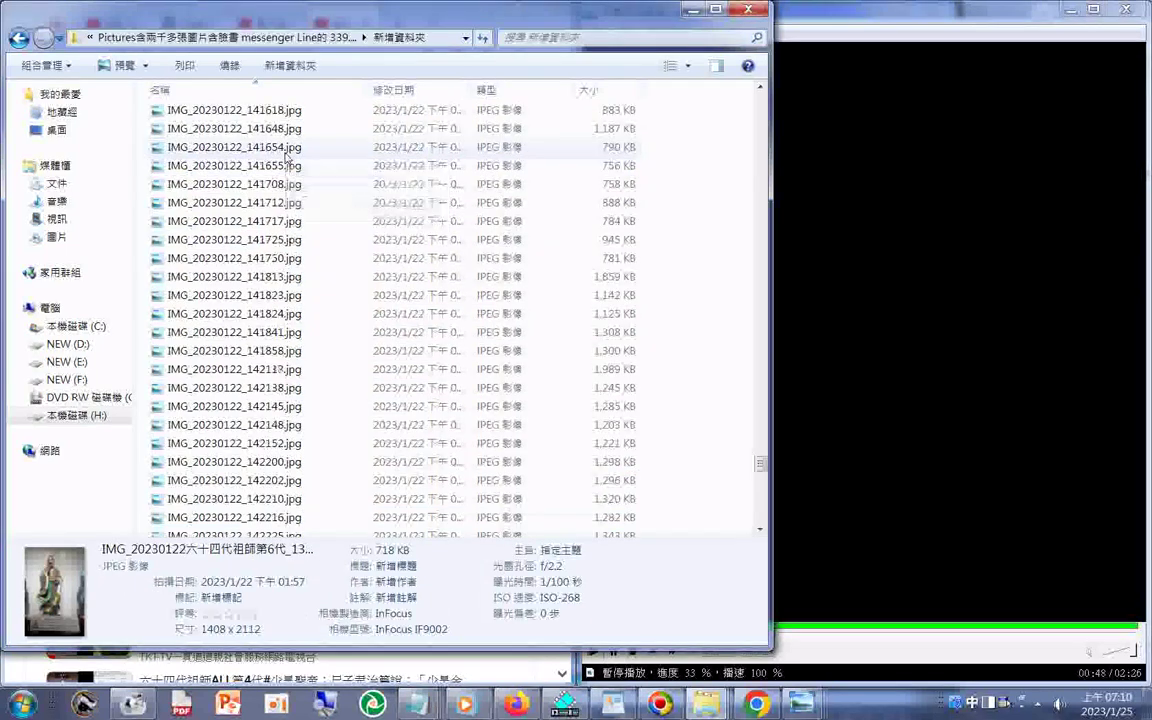
scroll(289, 162, up, 12)
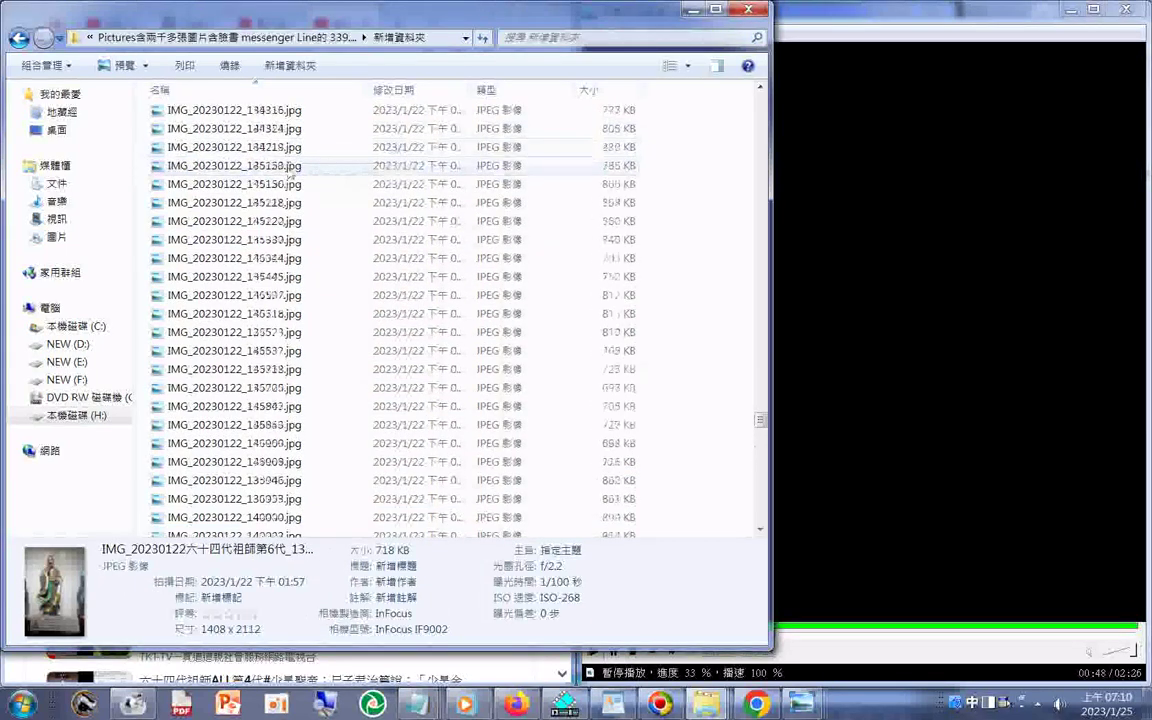
click(280, 244)
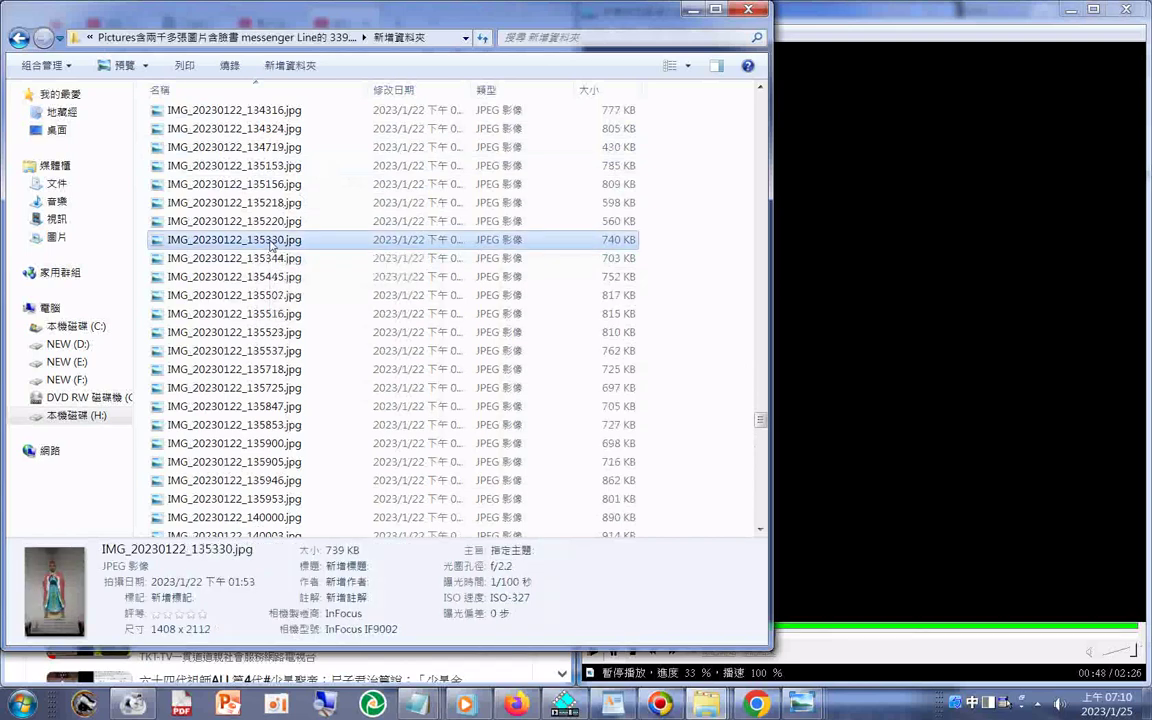
double_click(272, 245)
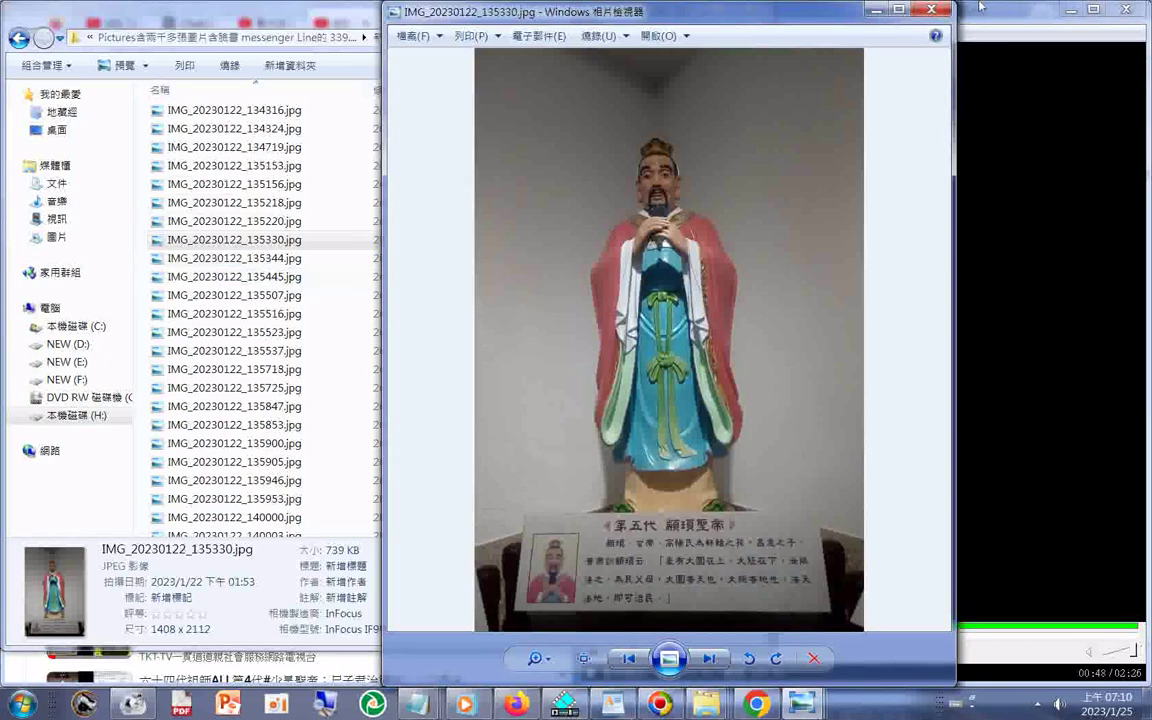
click(933, 11)
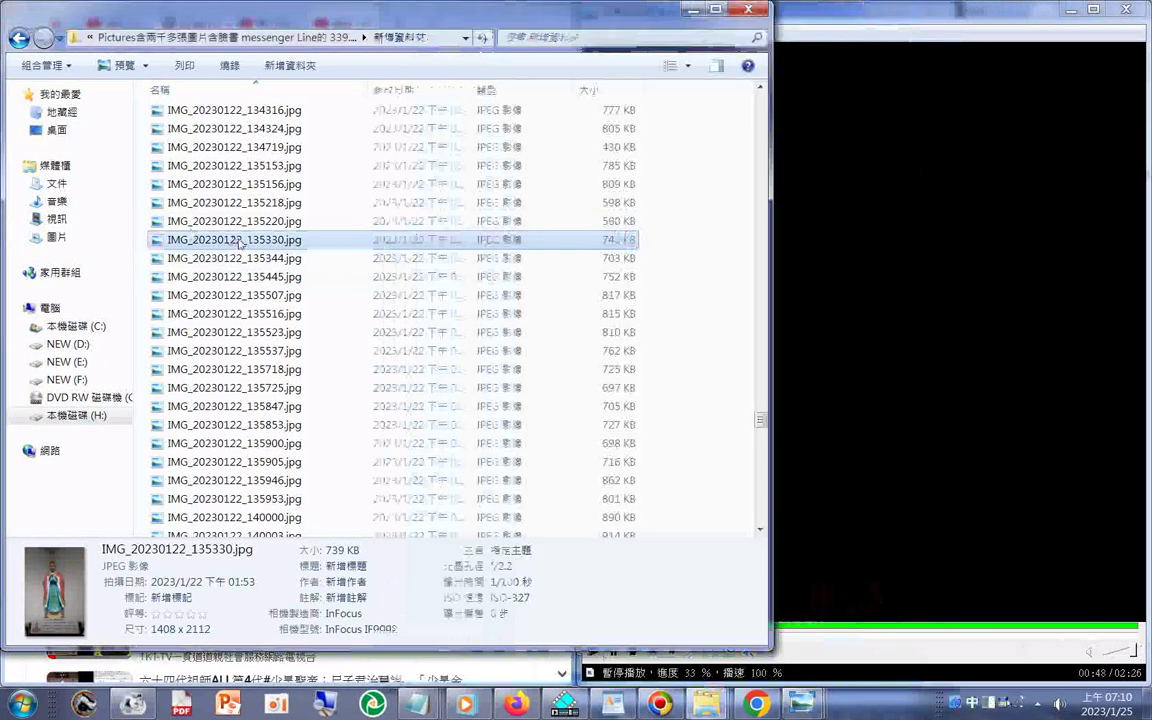
click(243, 240)
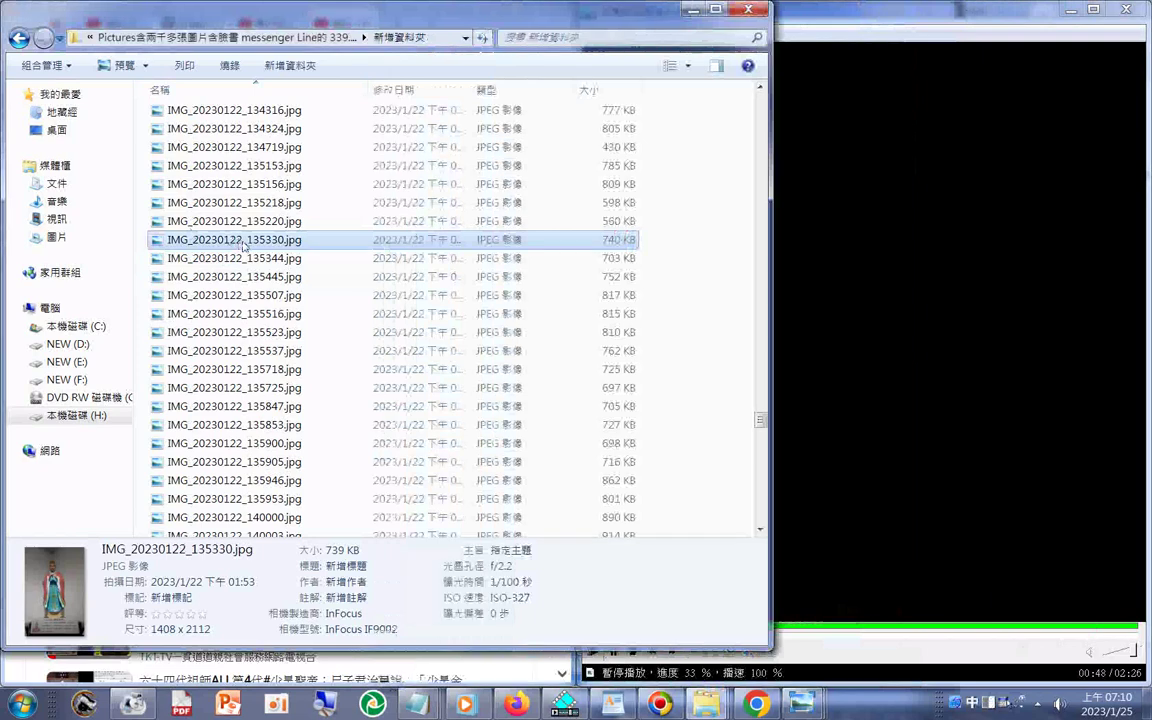
right_click(243, 240)
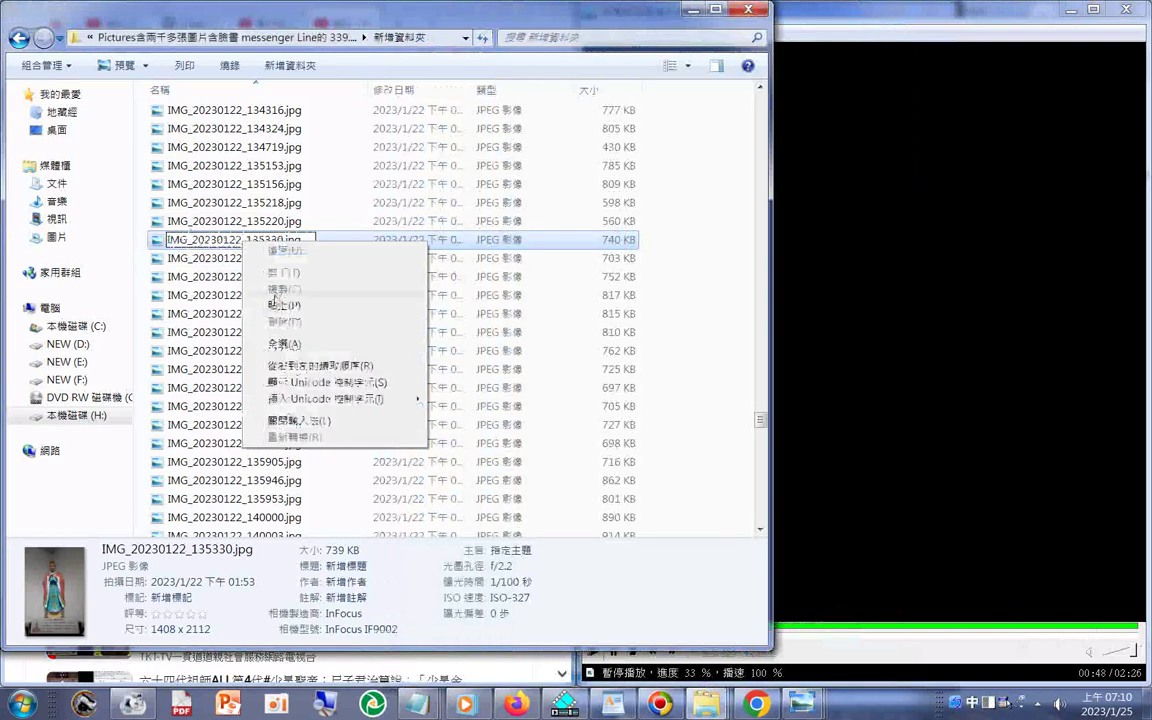
click(280, 304)
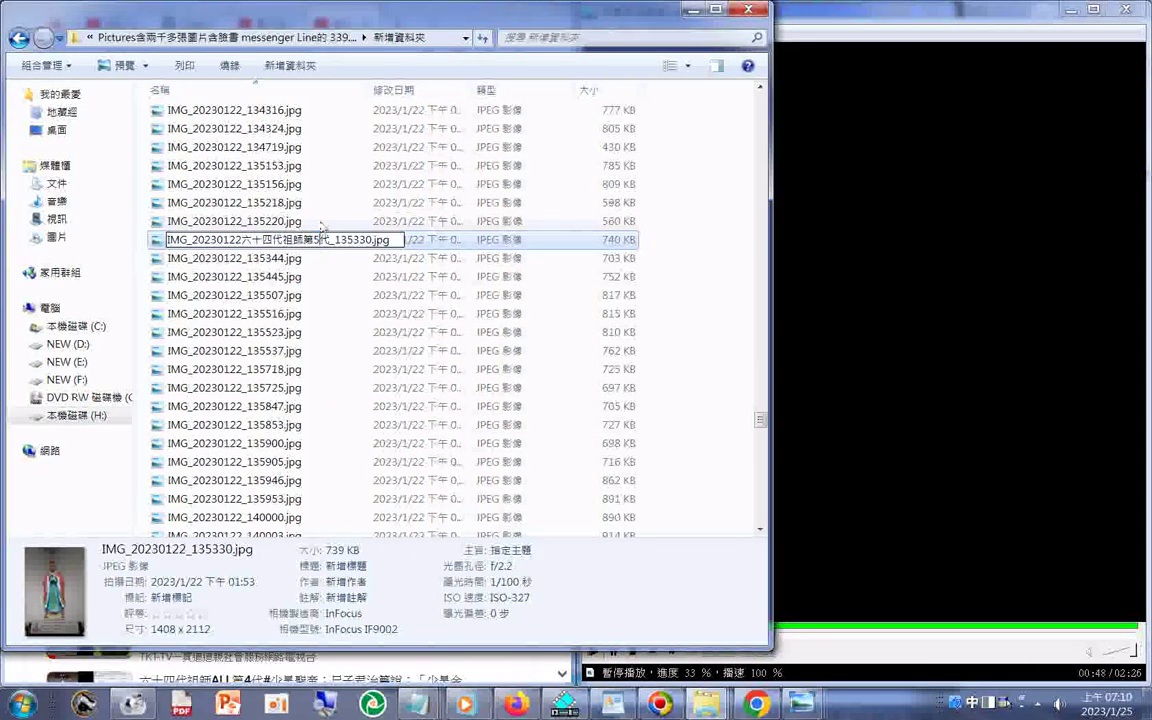
key(Return)
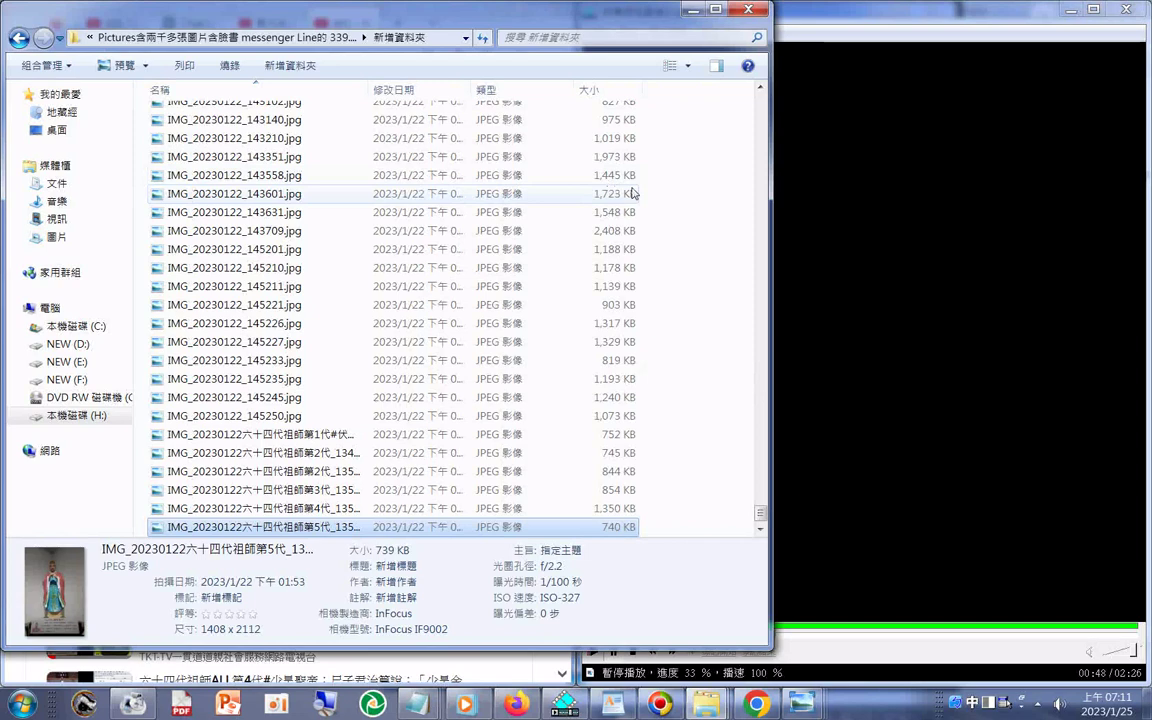
In the first-generation photo's file name, move 六十四代祖師第1代#伏羲聖帝--代理佛伏羲氏 from before _134901 to directly after it.
click(272, 436)
click(267, 436)
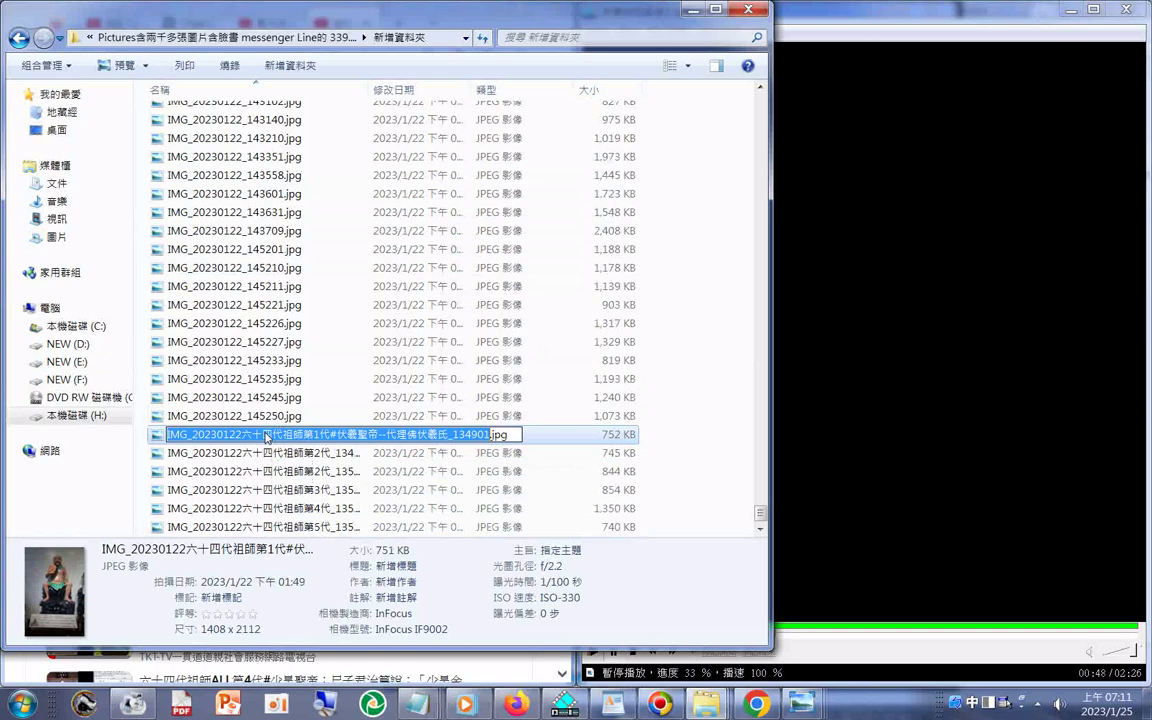
click(267, 436)
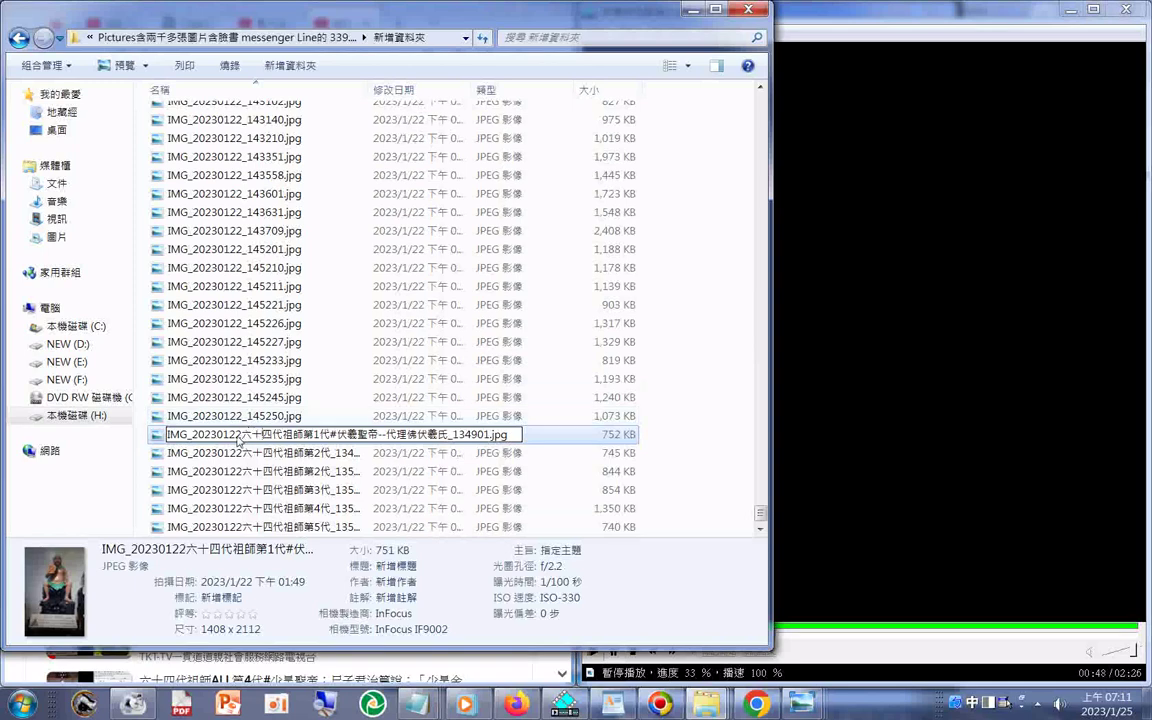
drag(241, 436, 440, 436)
key(super+c)
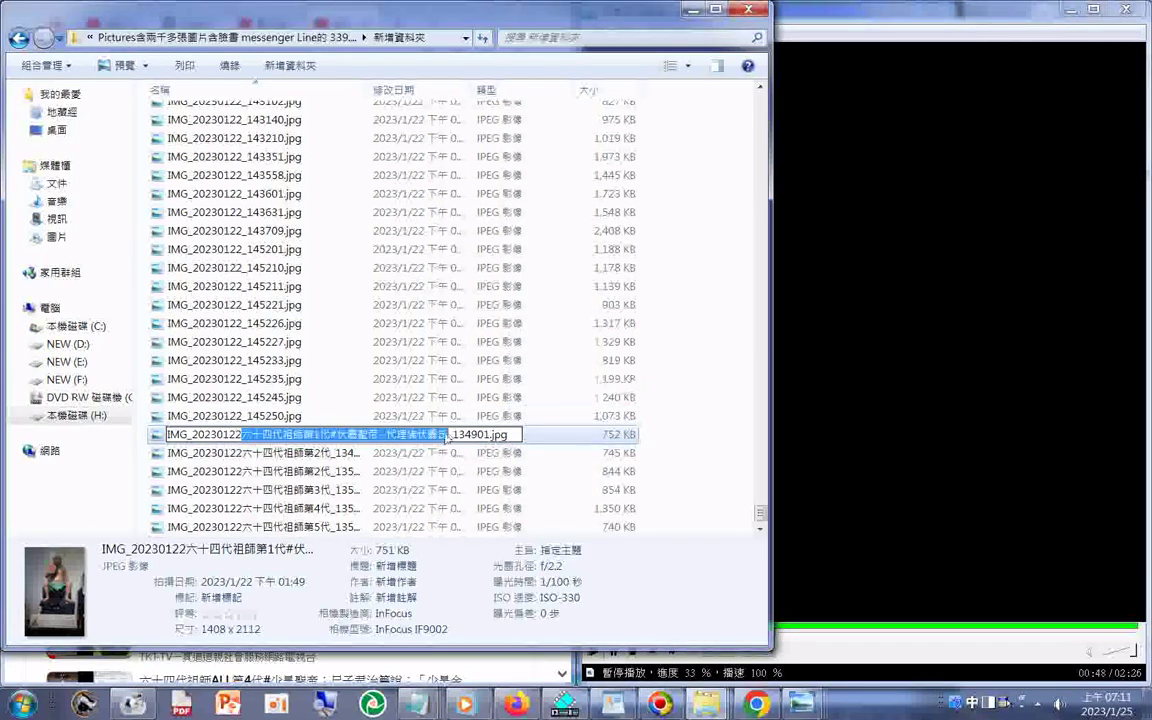
right_click(450, 432)
click(480, 465)
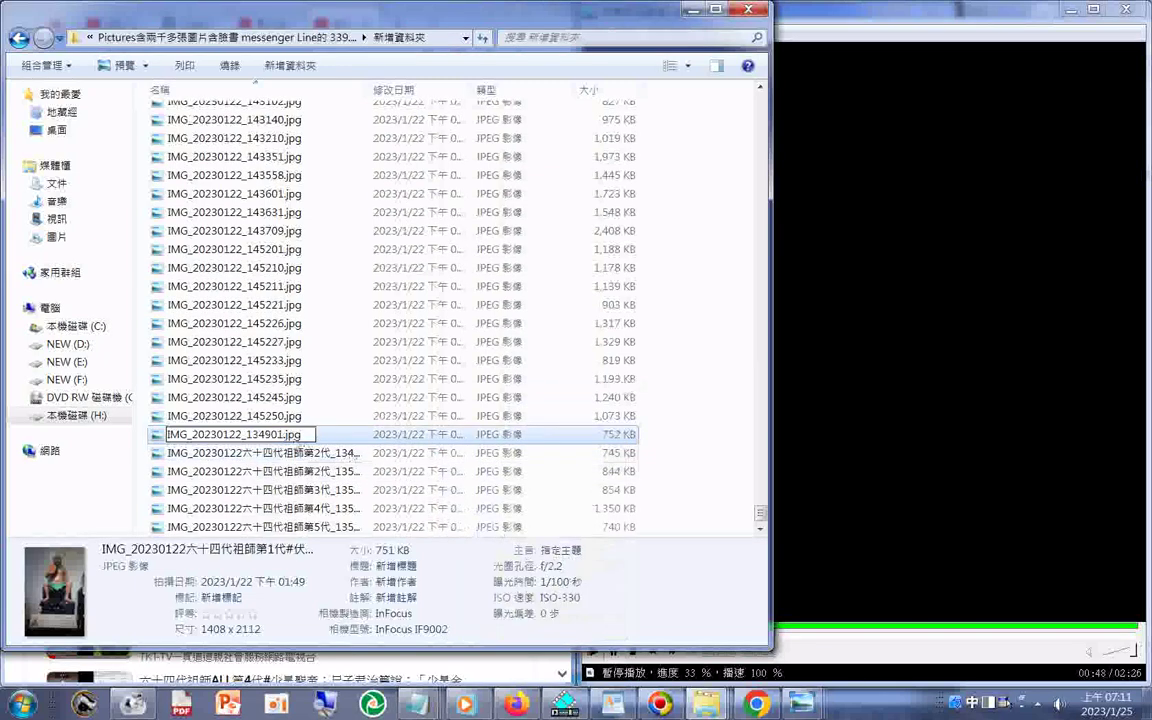
right_click(285, 437)
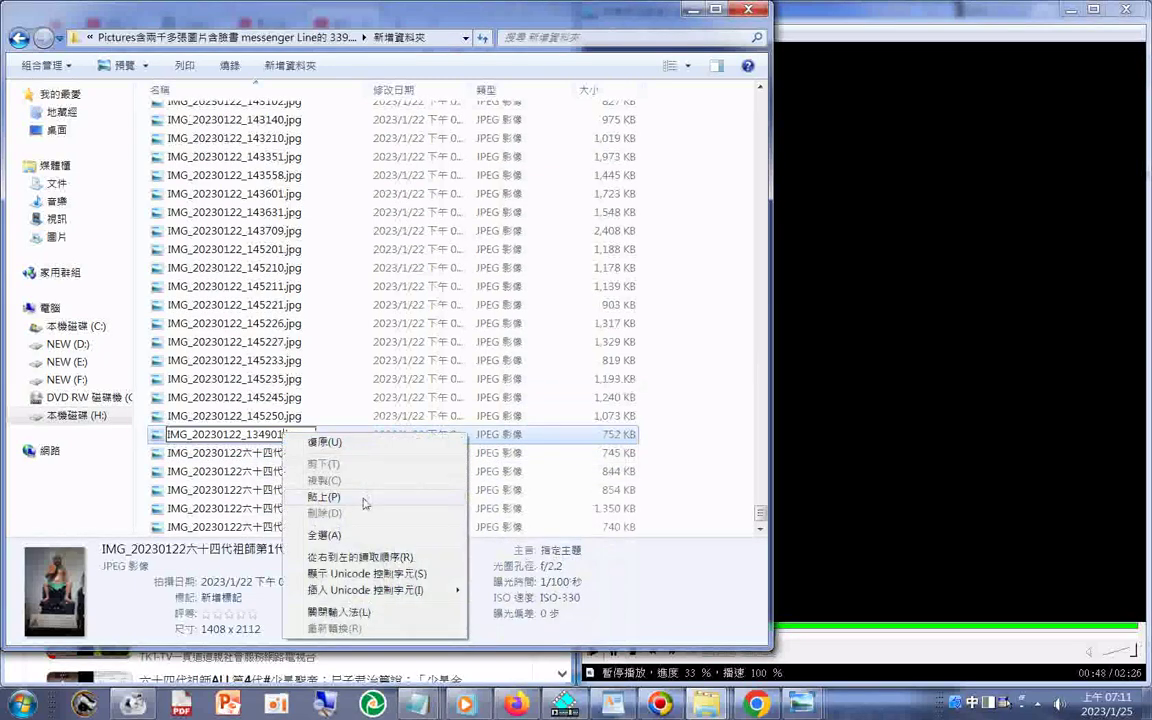
click(330, 503)
Move the title 六十四代祖師第2代 behind the time stamp 134959 in the file name of that second-generation photo.
click(279, 457)
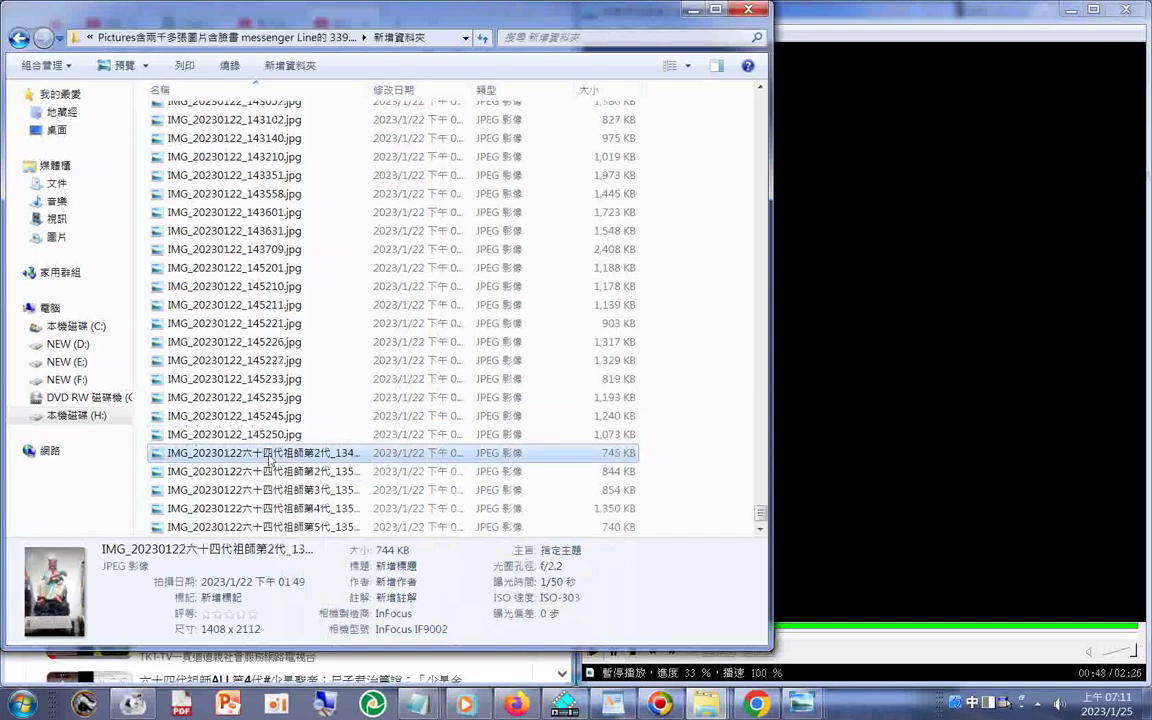
click(279, 455)
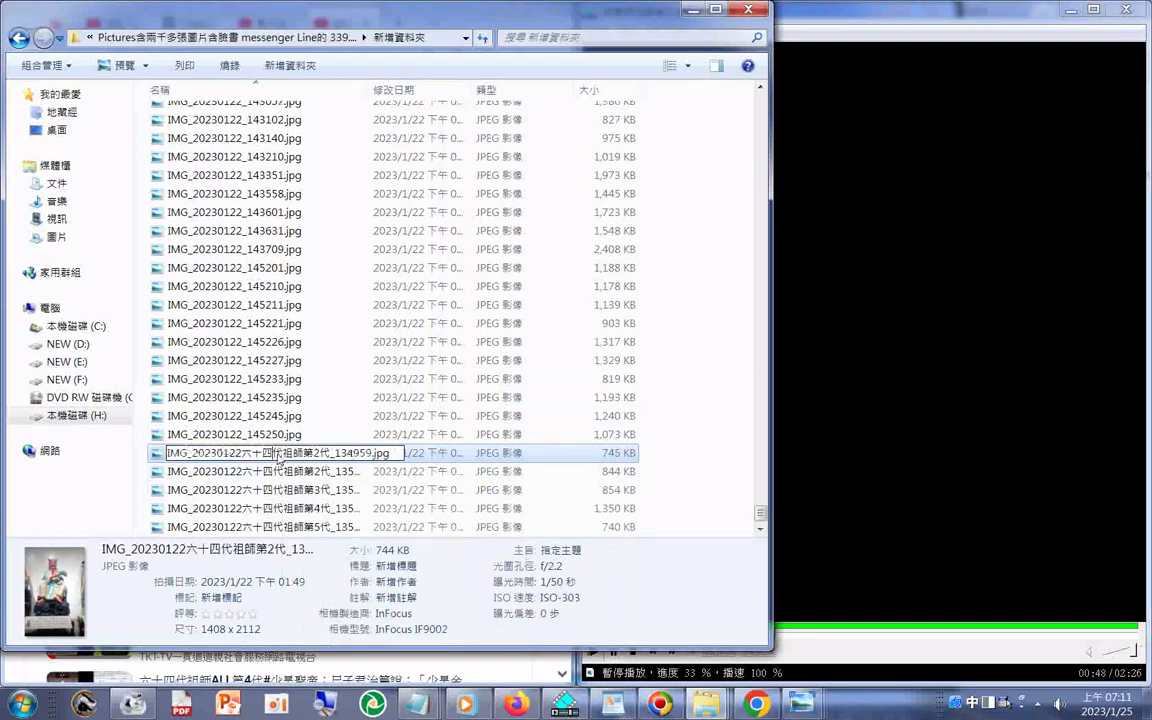
drag(243, 453, 322, 454)
key(super+c)
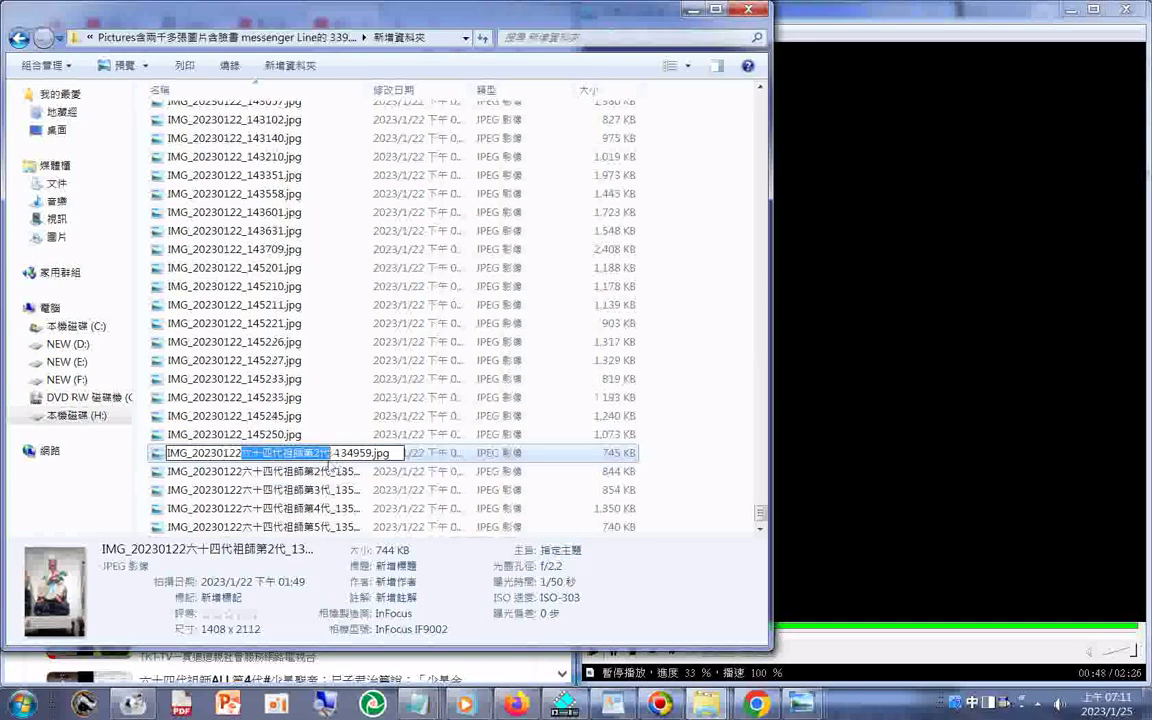
right_click(318, 457)
click(361, 537)
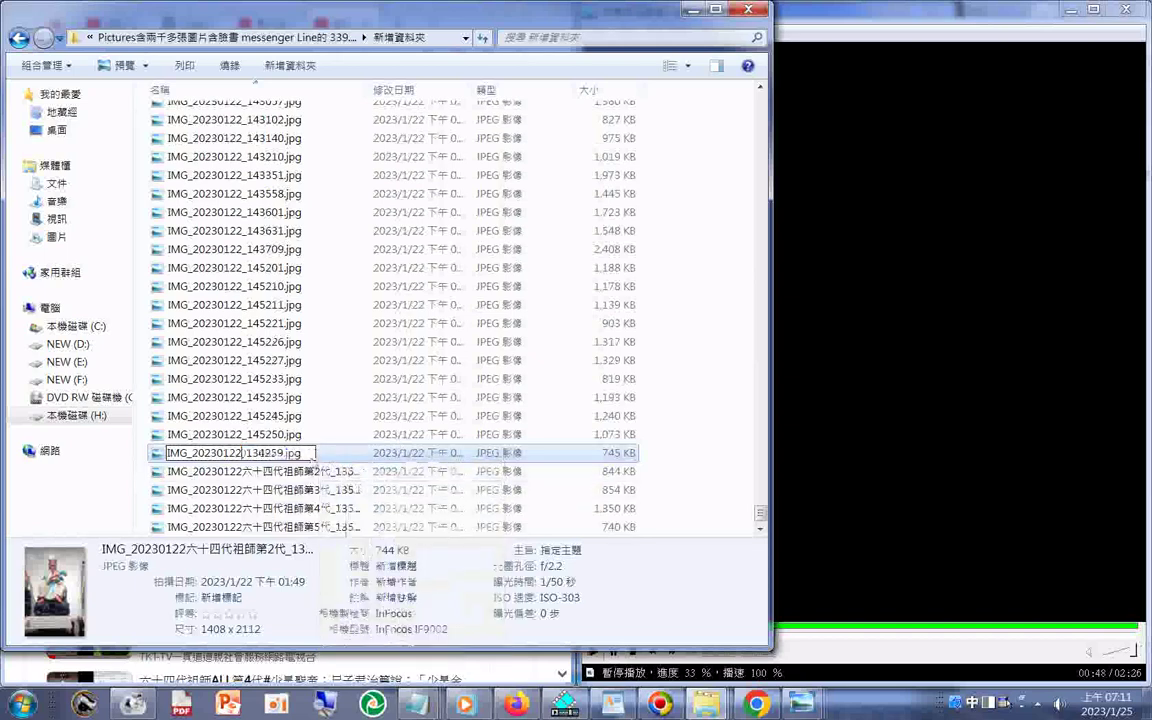
right_click(288, 456)
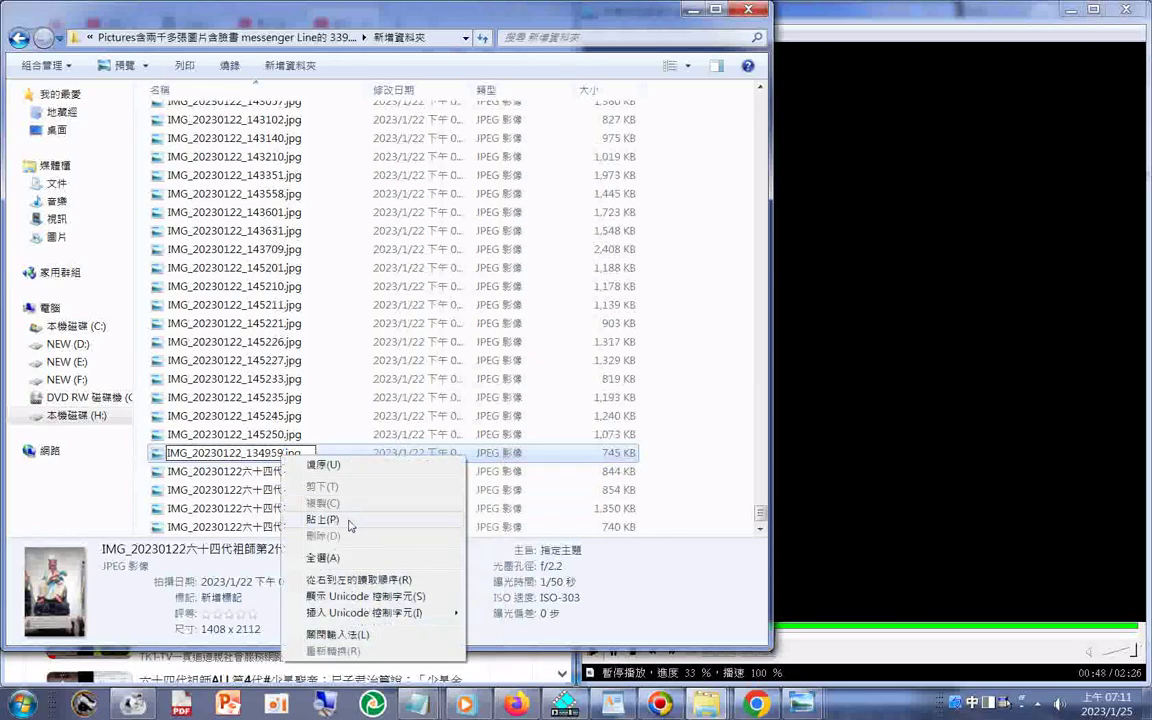
click(348, 521)
Move the title 六十四代祖師第2代 behind the time stamp 135012 in the other second-generation photo's file name.
click(265, 472)
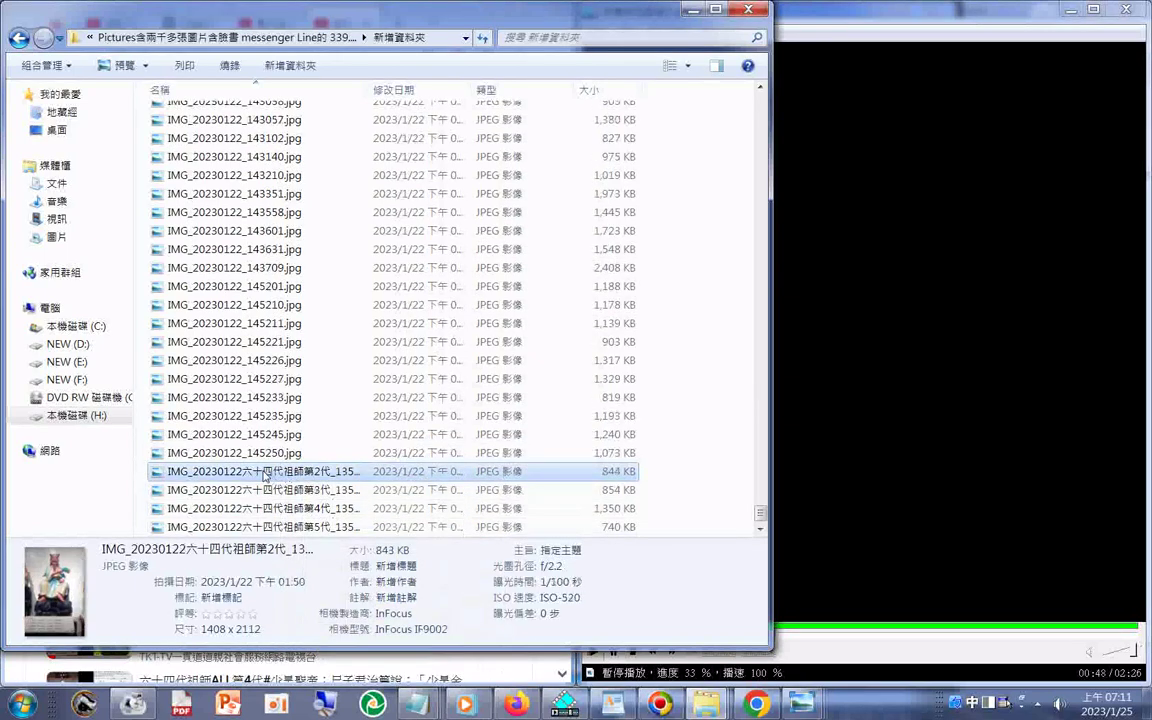
click(262, 473)
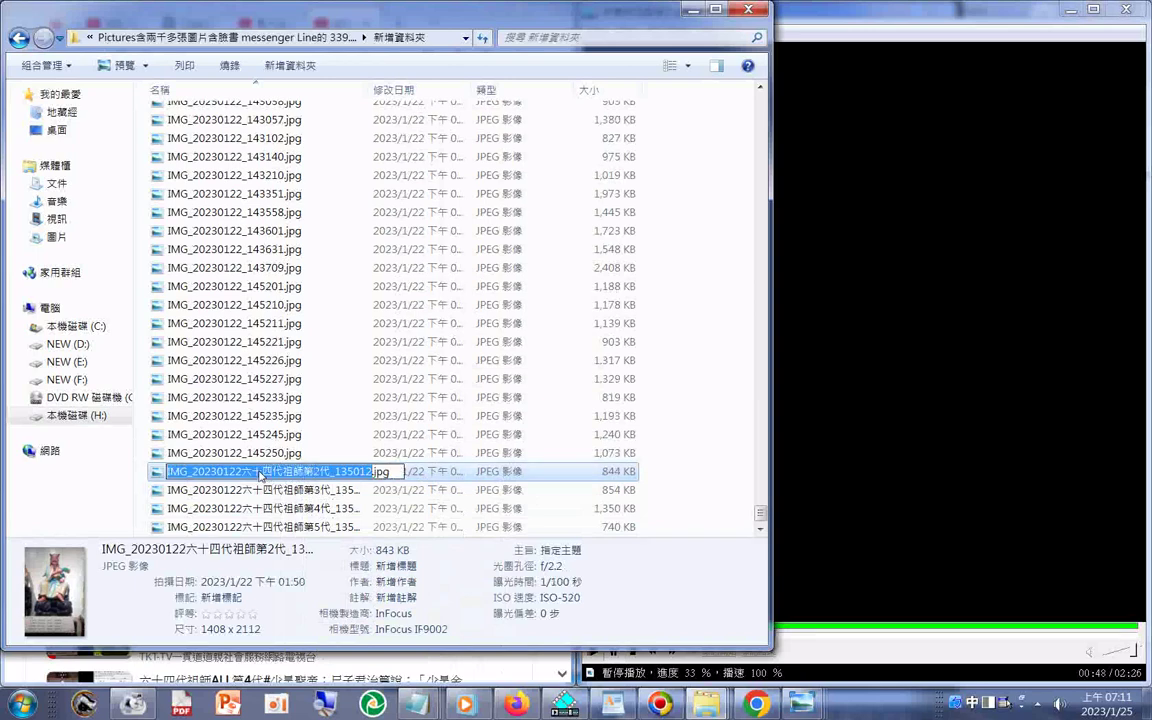
drag(243, 472, 330, 472)
right_click(329, 476)
click(367, 507)
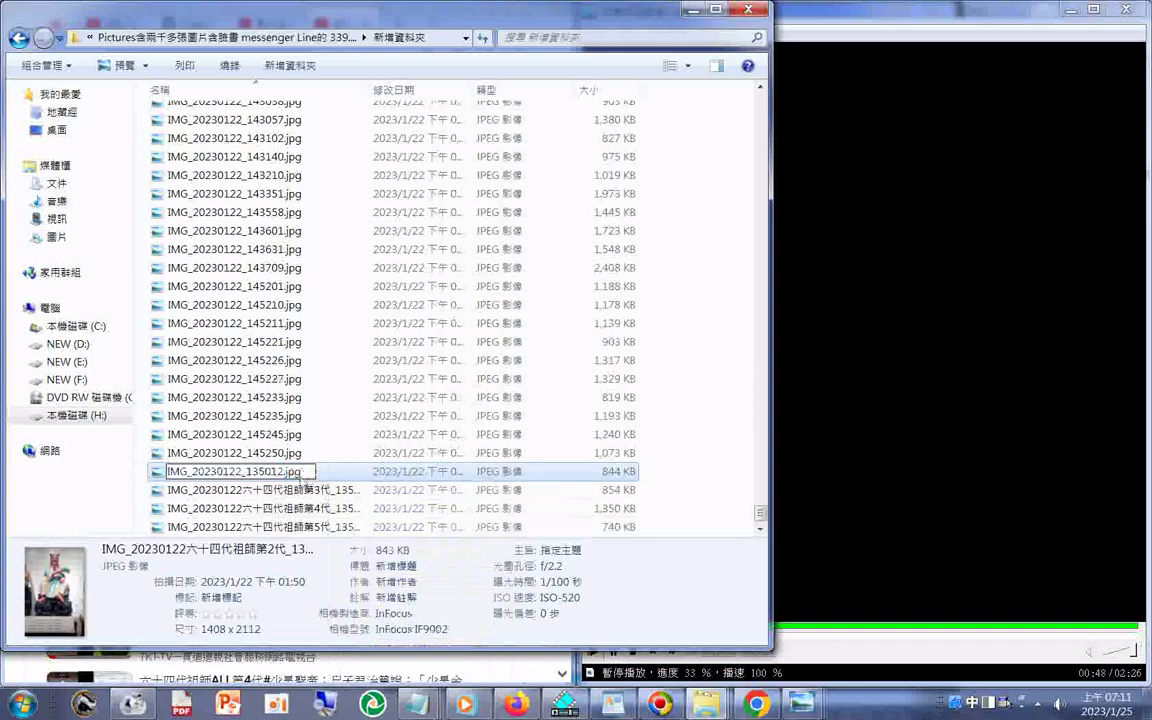
right_click(298, 472)
click(340, 548)
Move the title 六十四代祖師第3代 behind the time stamp 135055 in the third-generation photo's file name.
click(258, 490)
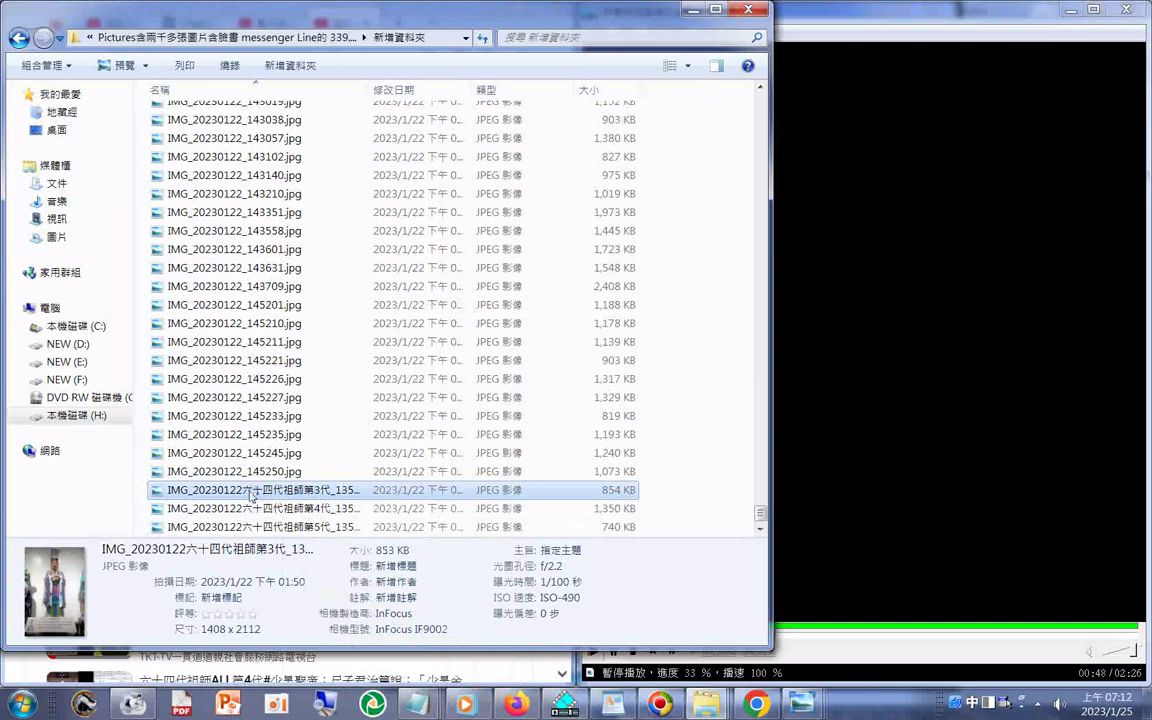
click(252, 496)
drag(242, 491, 331, 496)
right_click(331, 495)
click(360, 311)
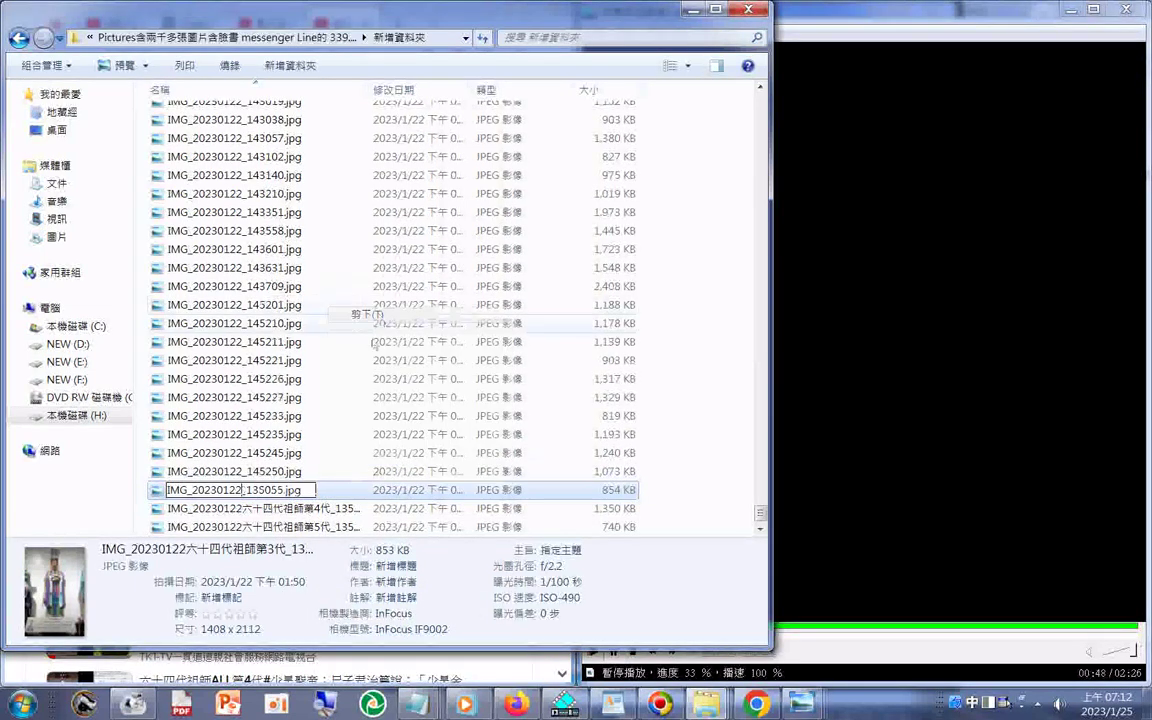
right_click(285, 495)
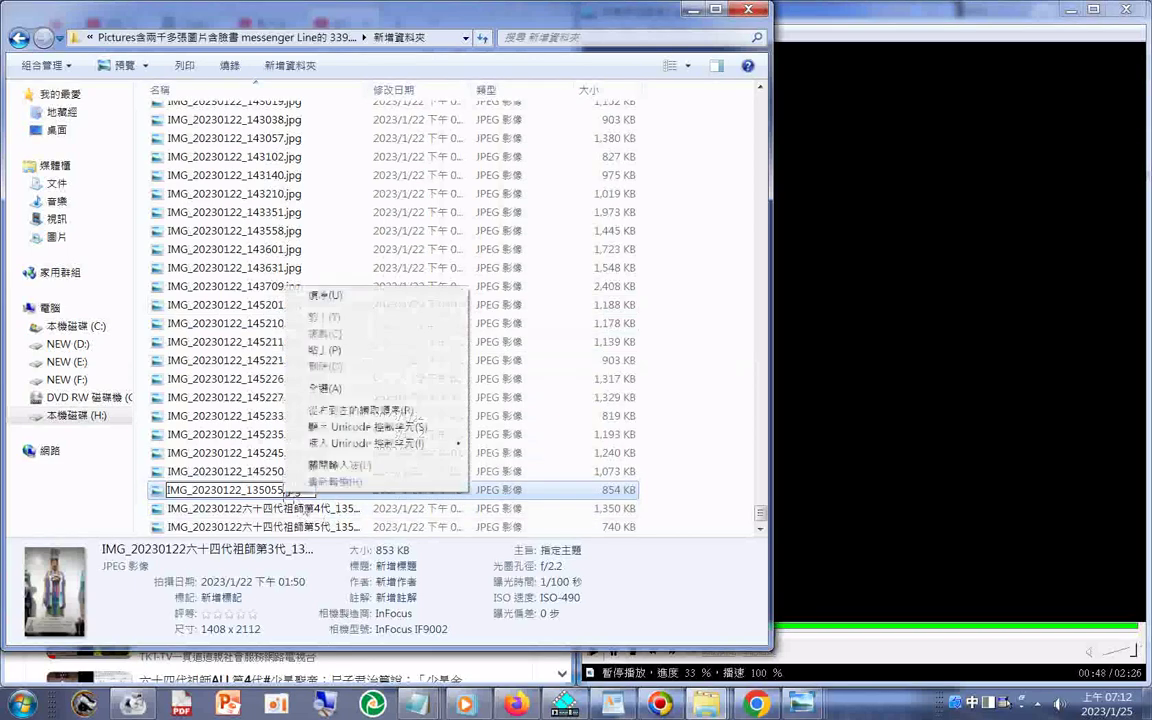
click(335, 346)
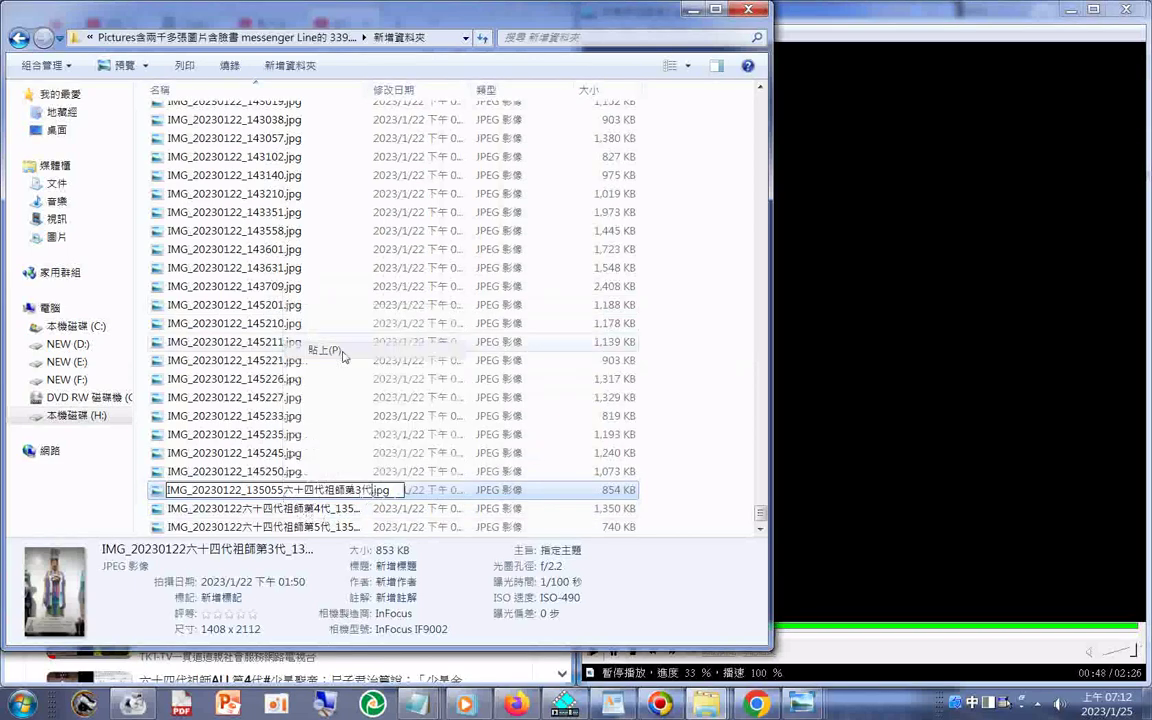
Cut the title 六十四代祖師第4代 out of the file name of the photo with time stamp 135502.
click(278, 509)
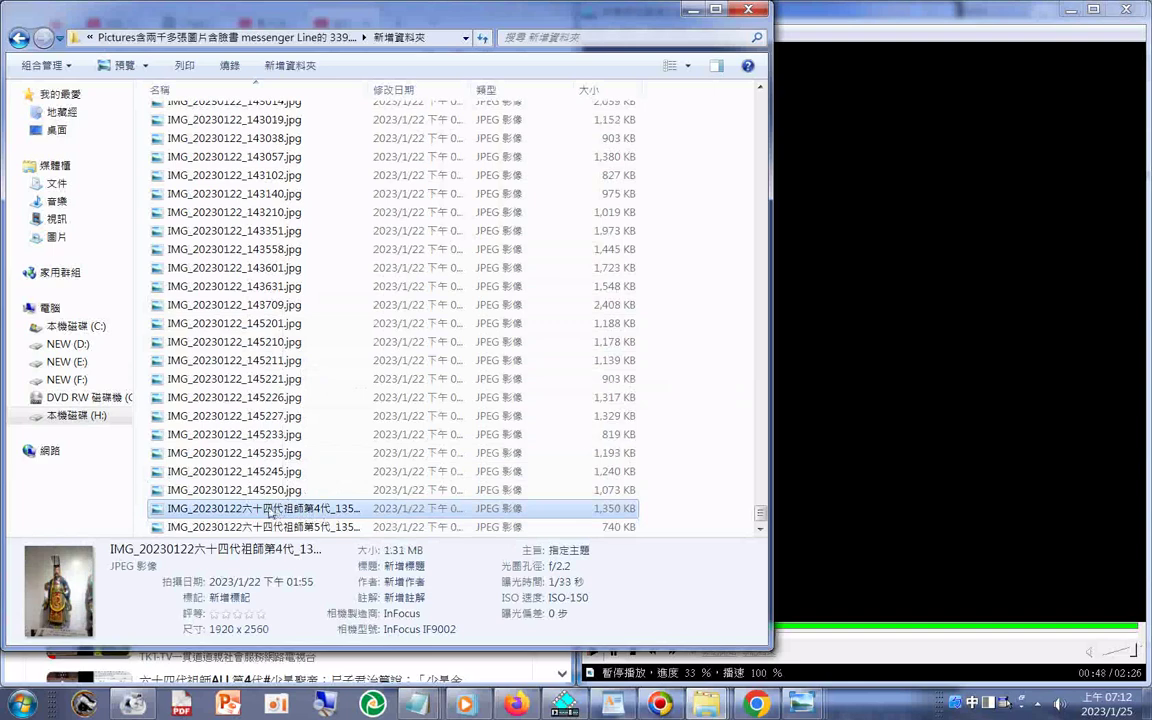
click(270, 509)
drag(243, 509, 330, 509)
right_click(322, 506)
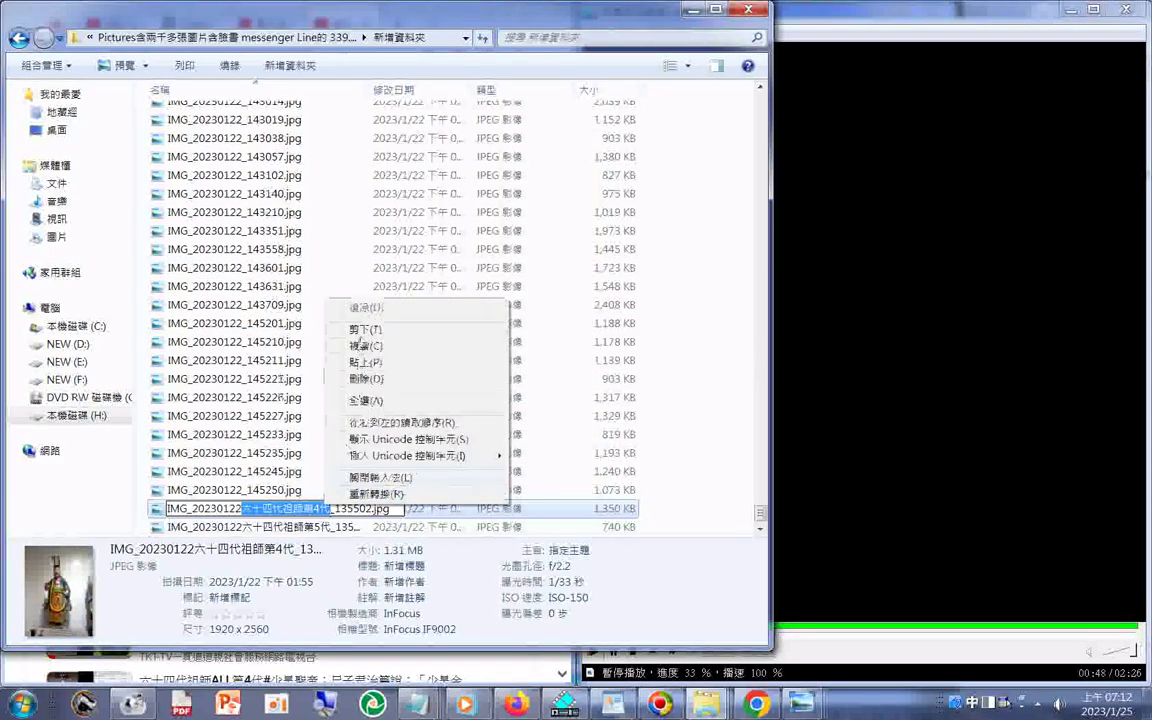
click(360, 329)
click(272, 524)
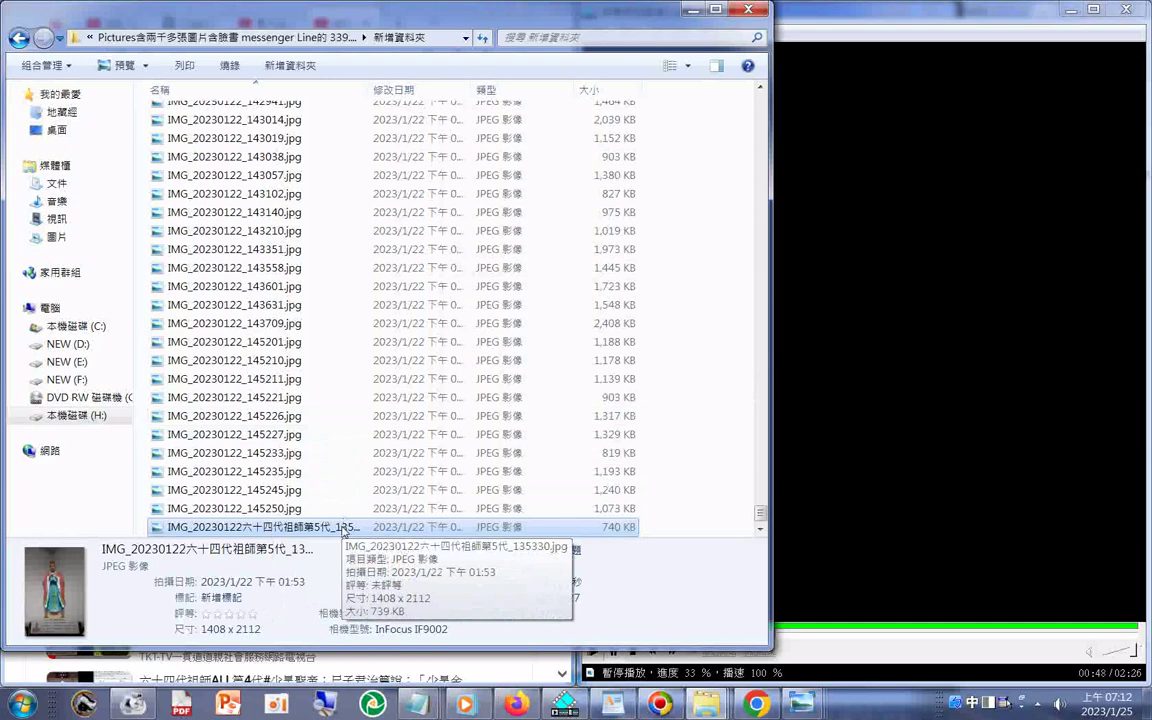
Find IMG_20230122_135153.jpg among the early-afternoon photos and view its plaque at full size.
scroll(343, 530, up, 15)
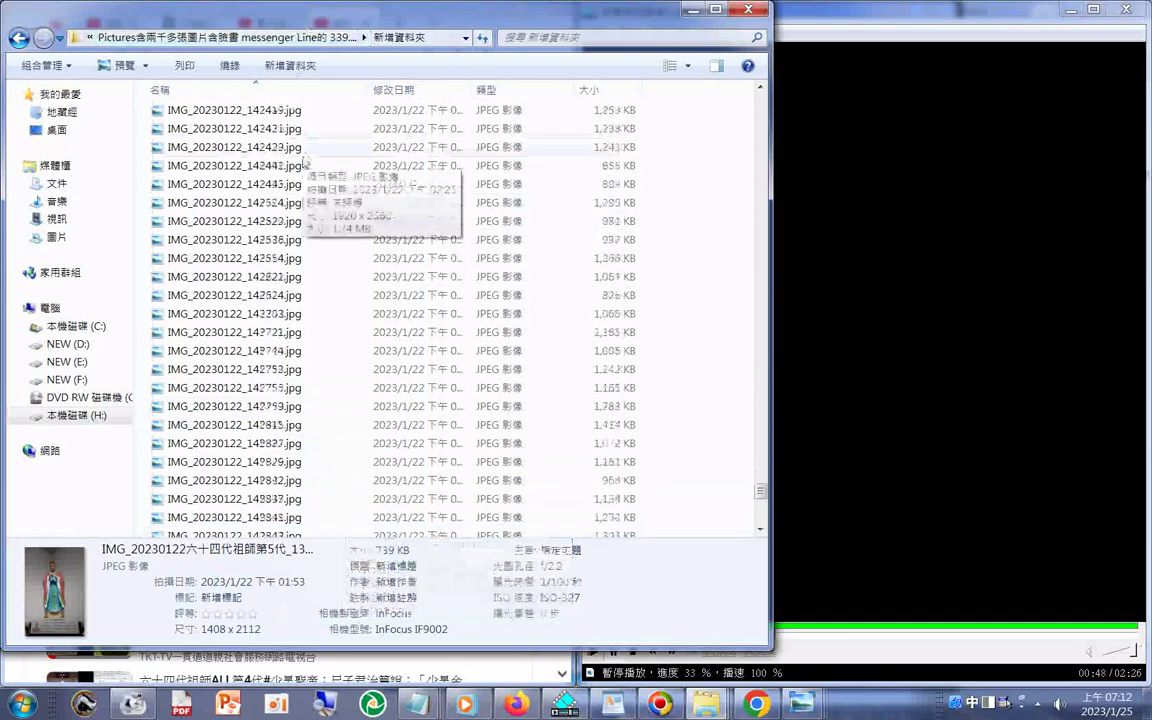
scroll(303, 165, up, 15)
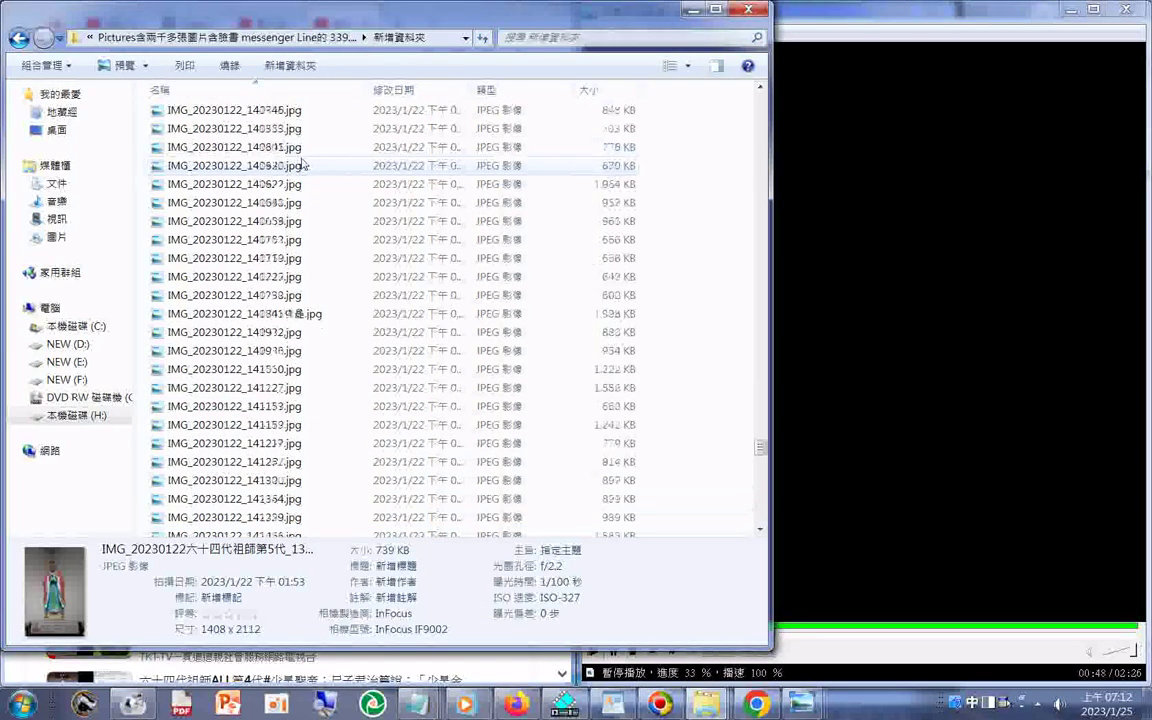
scroll(303, 165, up, 5)
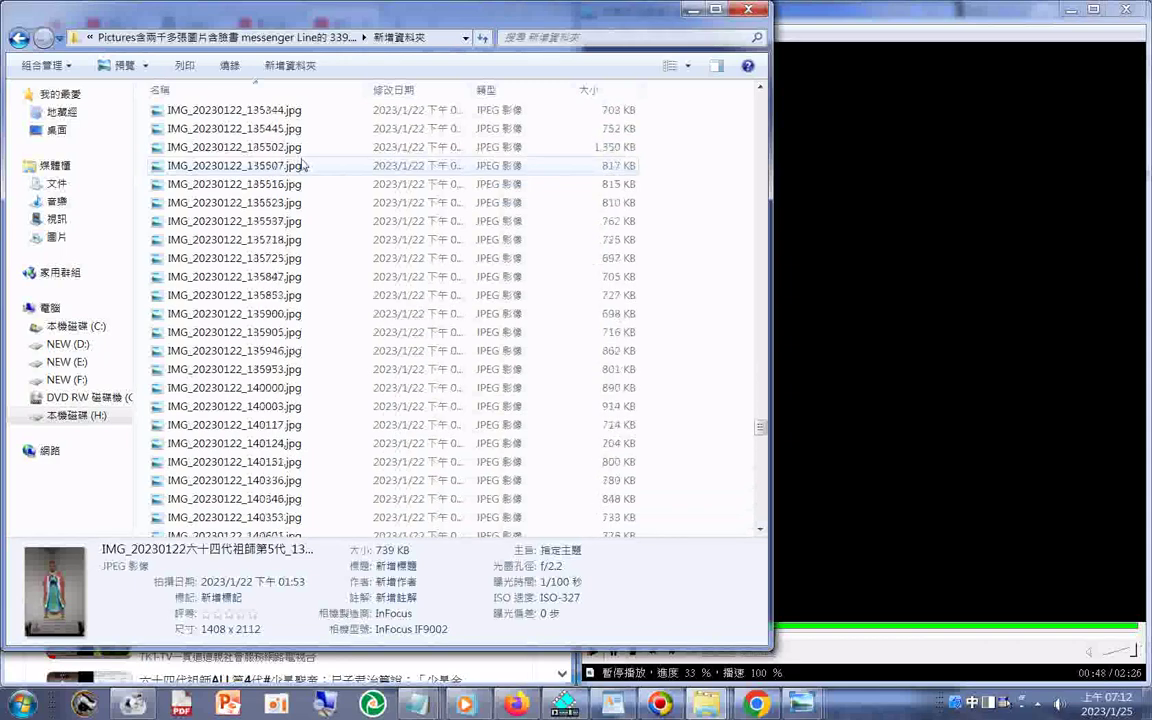
scroll(303, 165, up, 2)
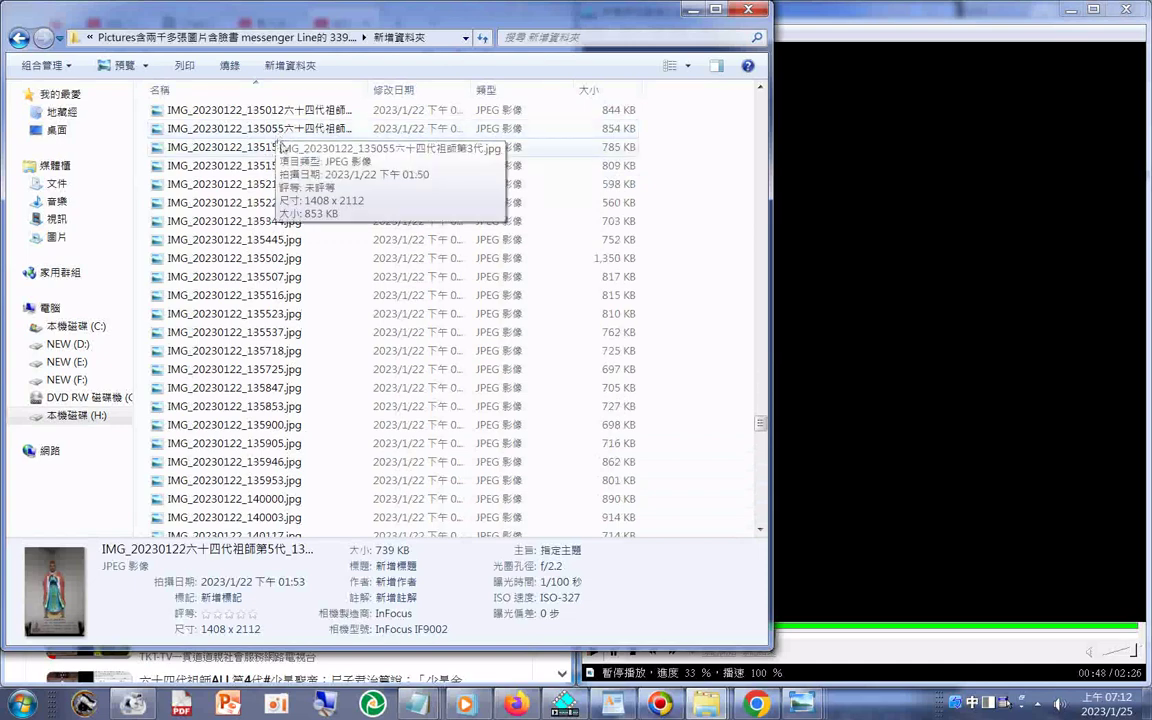
click(280, 147)
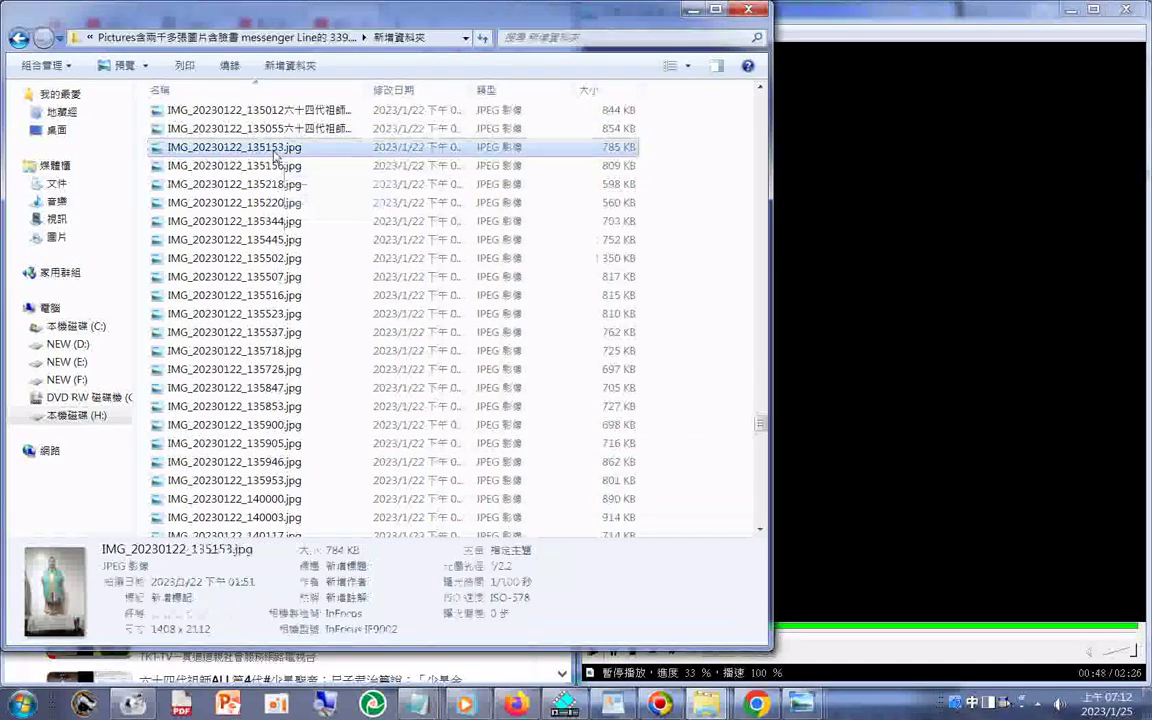
click(272, 150)
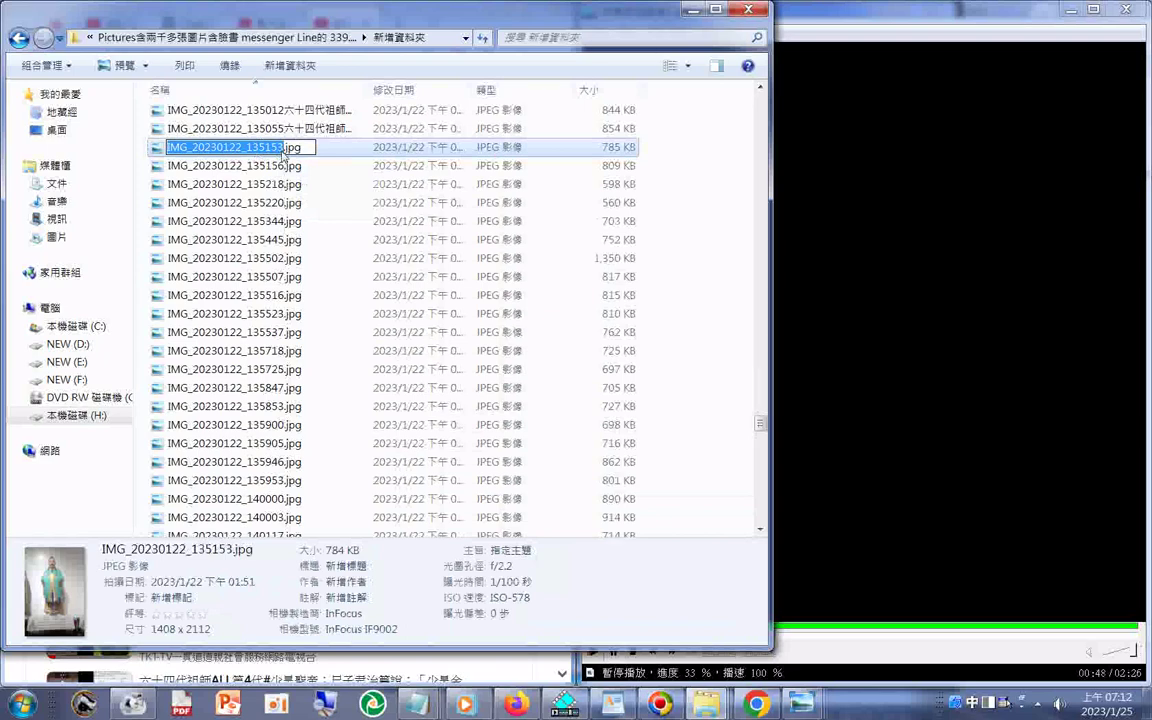
click(283, 150)
right_click(284, 151)
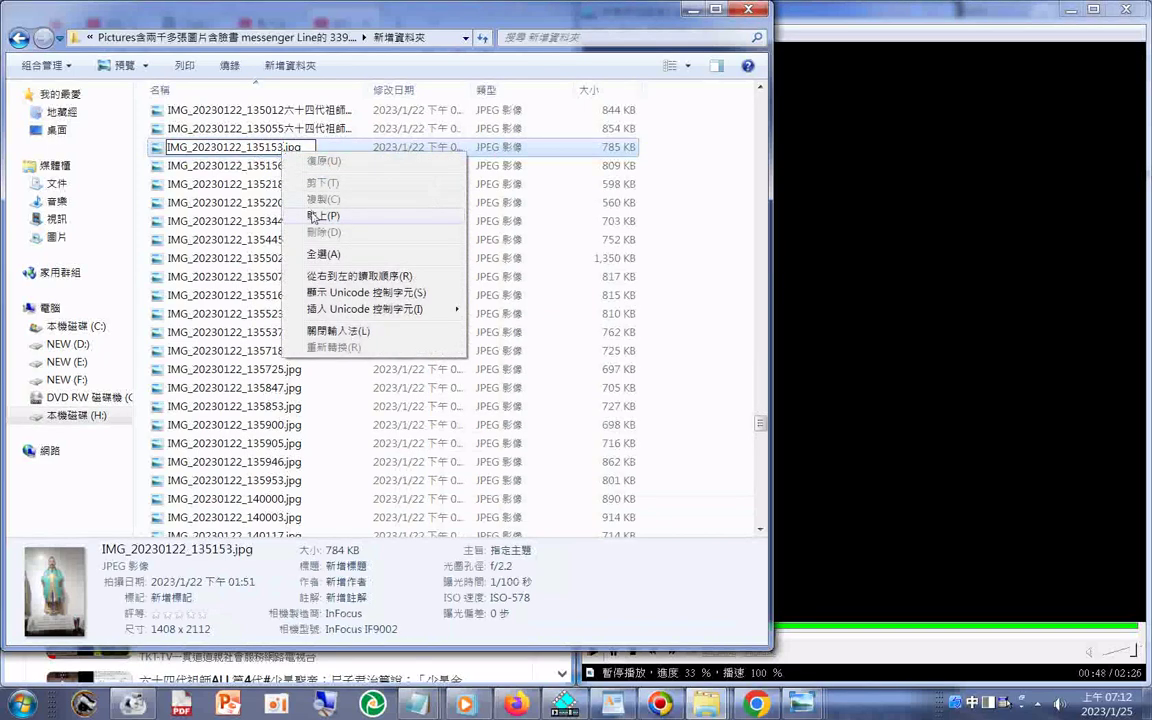
click(286, 150)
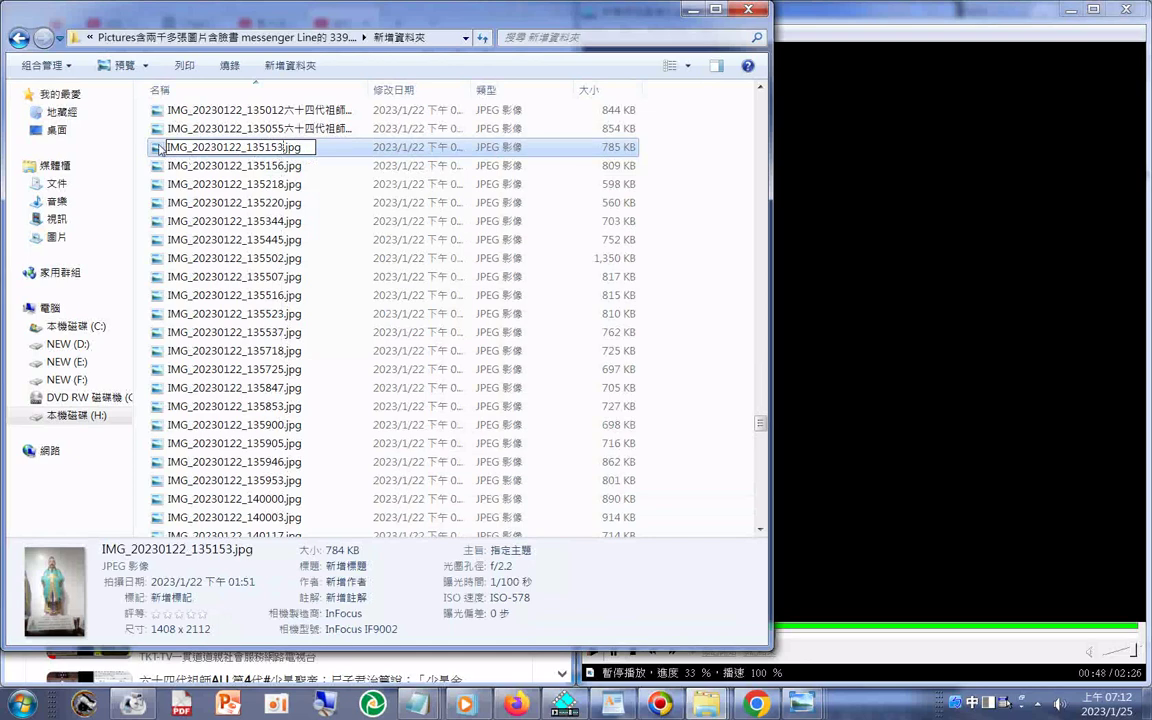
double_click(160, 148)
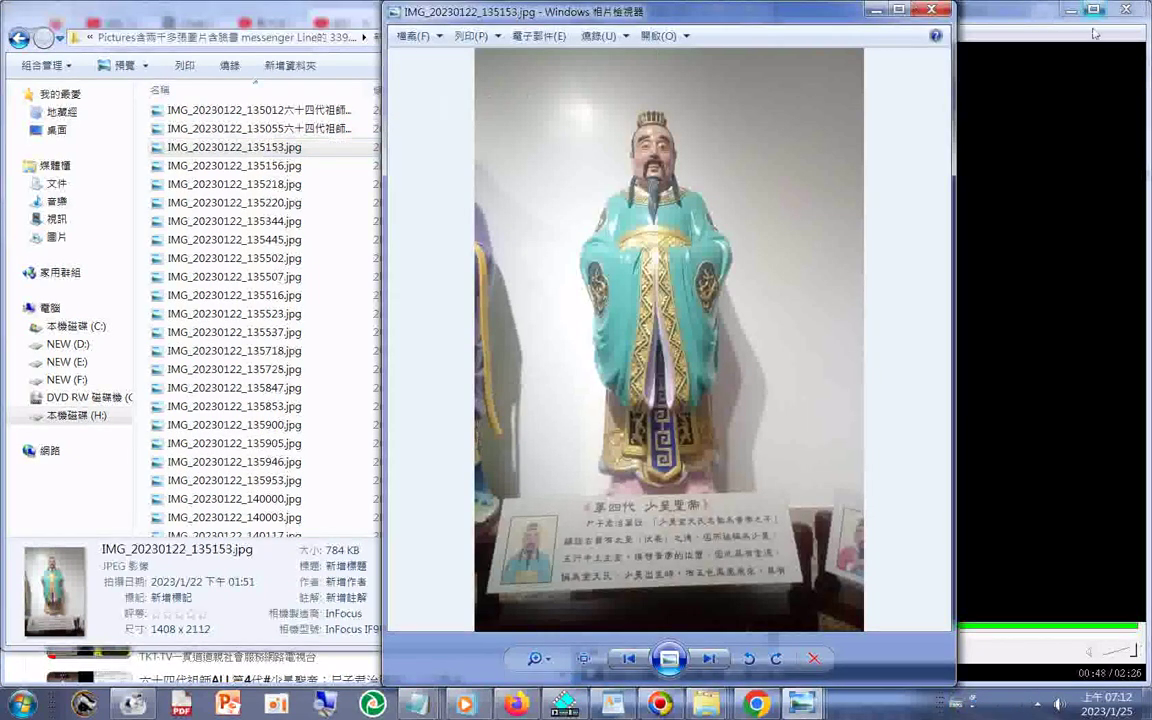
click(935, 12)
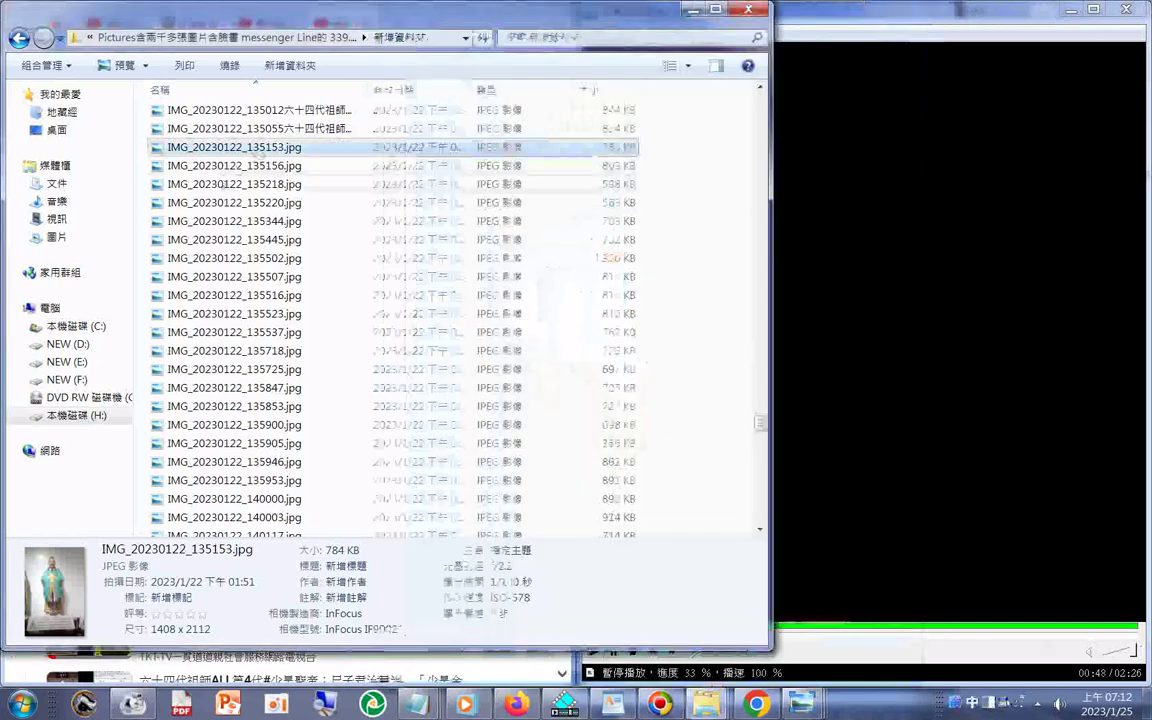
Add the cut title 六十四代祖師第4代 behind the time stamp in IMG_20230122_135153.jpg and view the renamed photo.
click(278, 150)
click(283, 150)
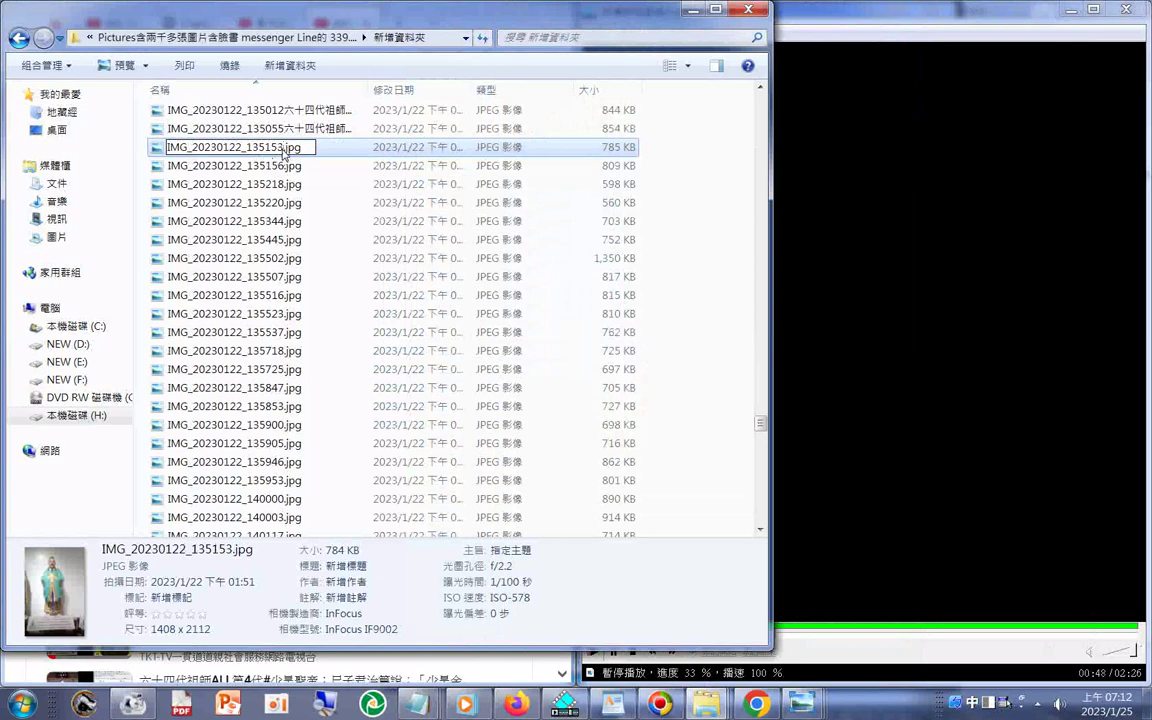
key(ctrl+v)
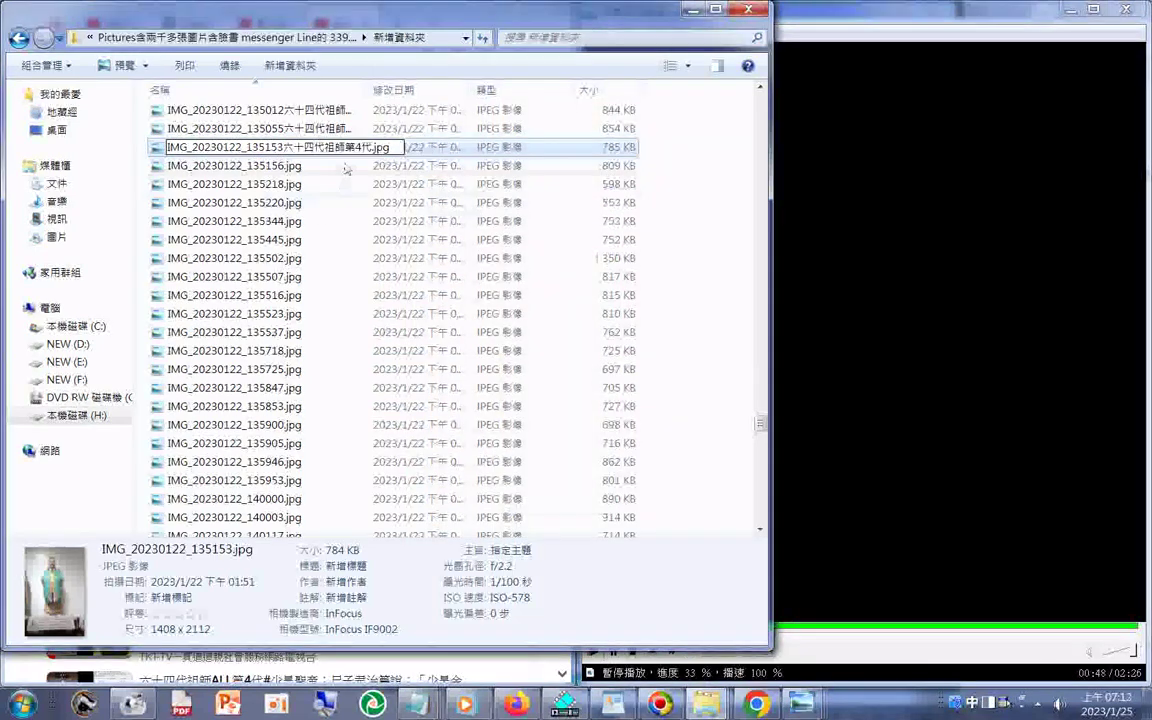
click(158, 150)
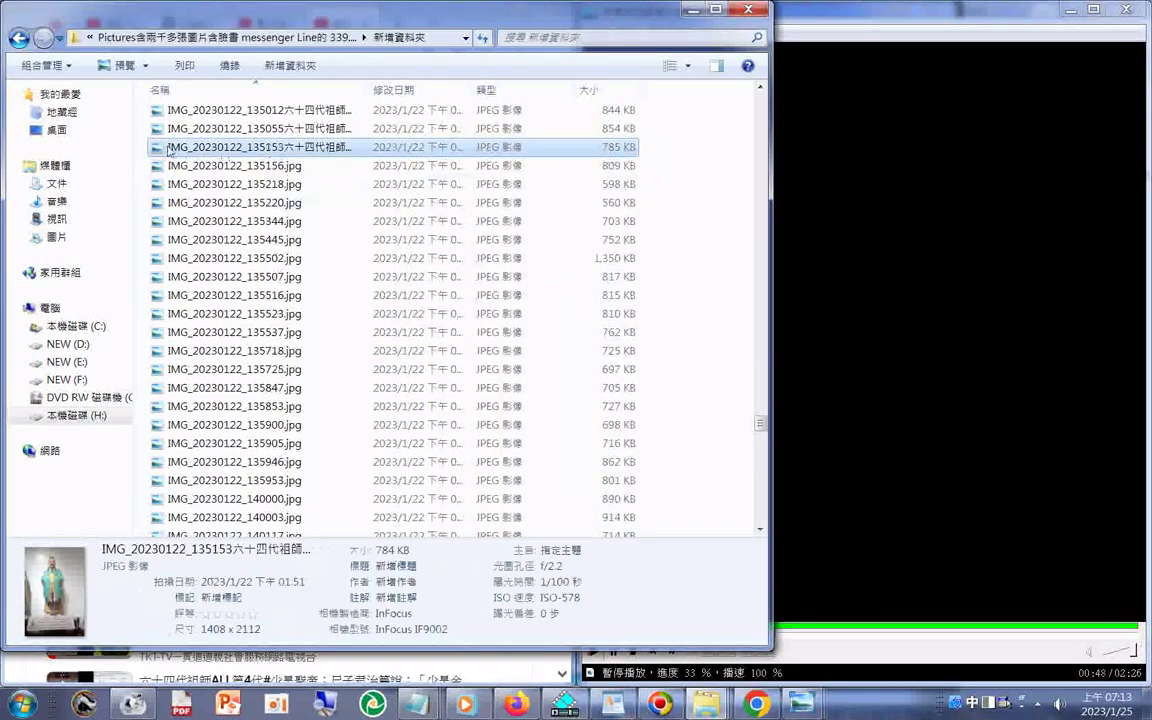
double_click(170, 150)
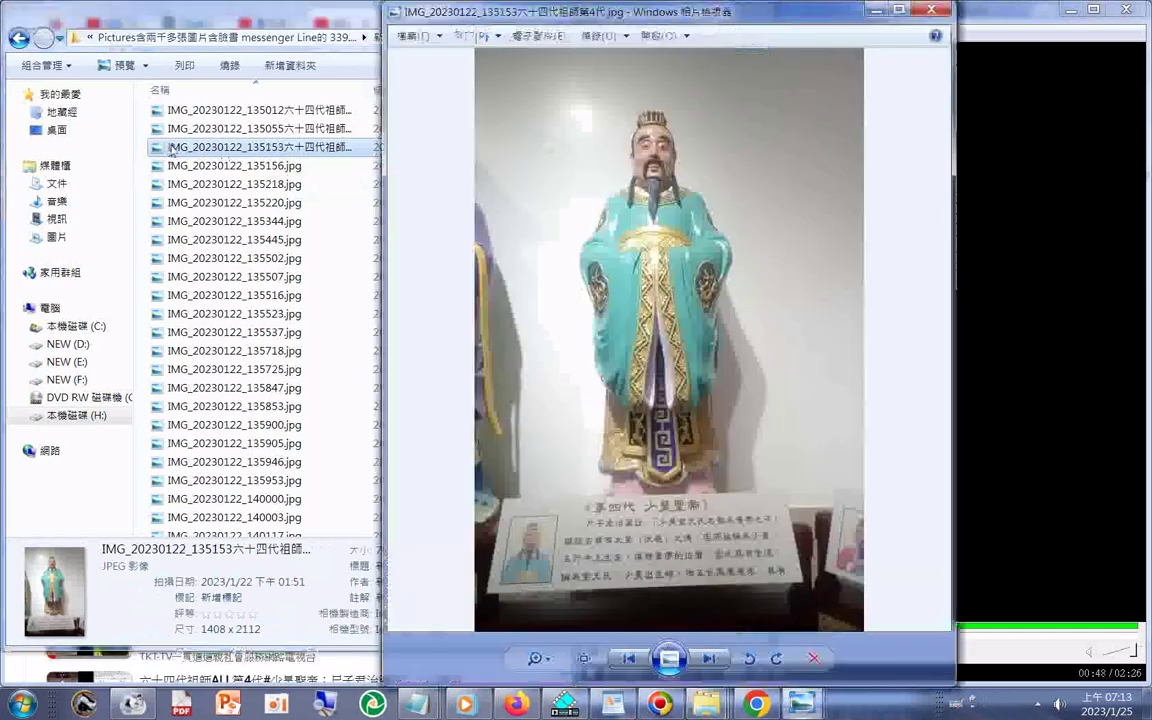
click(932, 12)
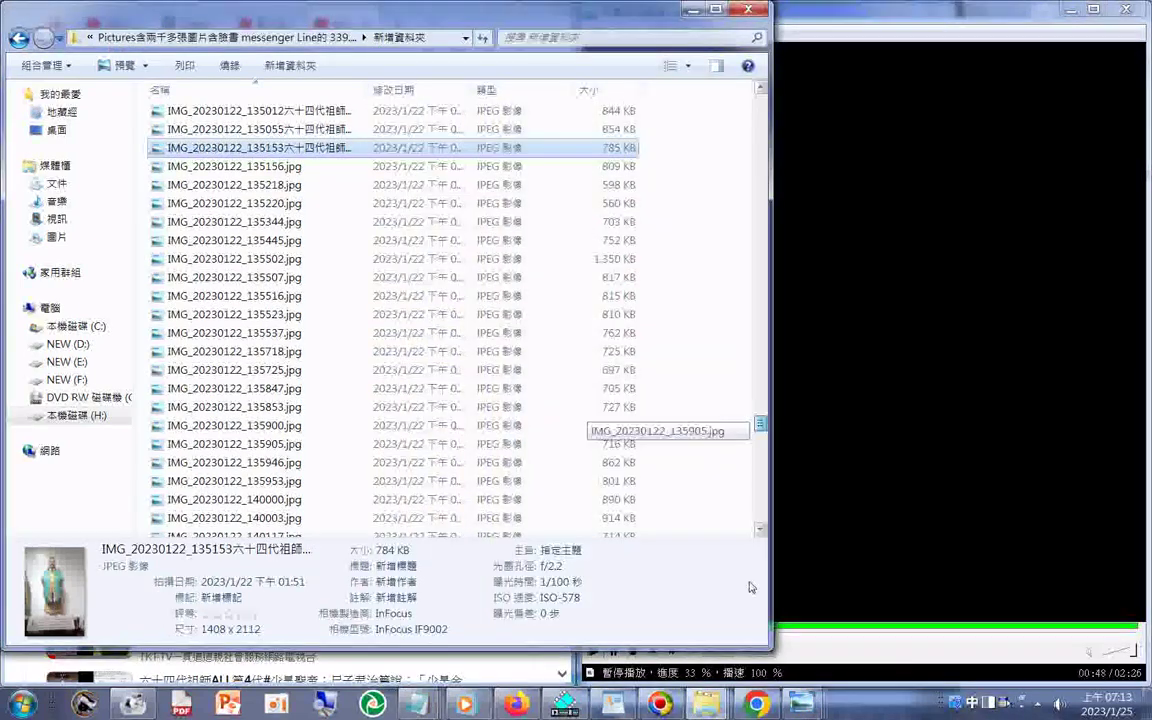
Move the title 六十四代祖師第5代 behind the time stamp 135330 in the fifth-generation photo's file name.
scroll(525, 370, down, 10)
click(268, 510)
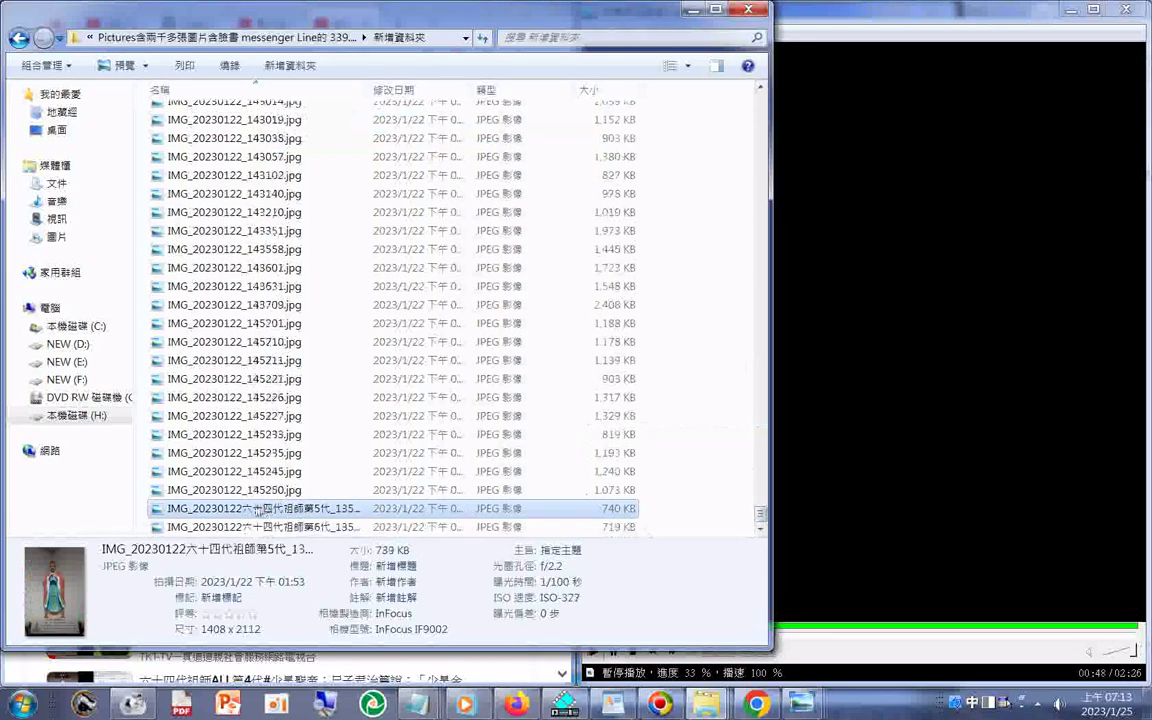
click(268, 510)
drag(241, 509, 328, 518)
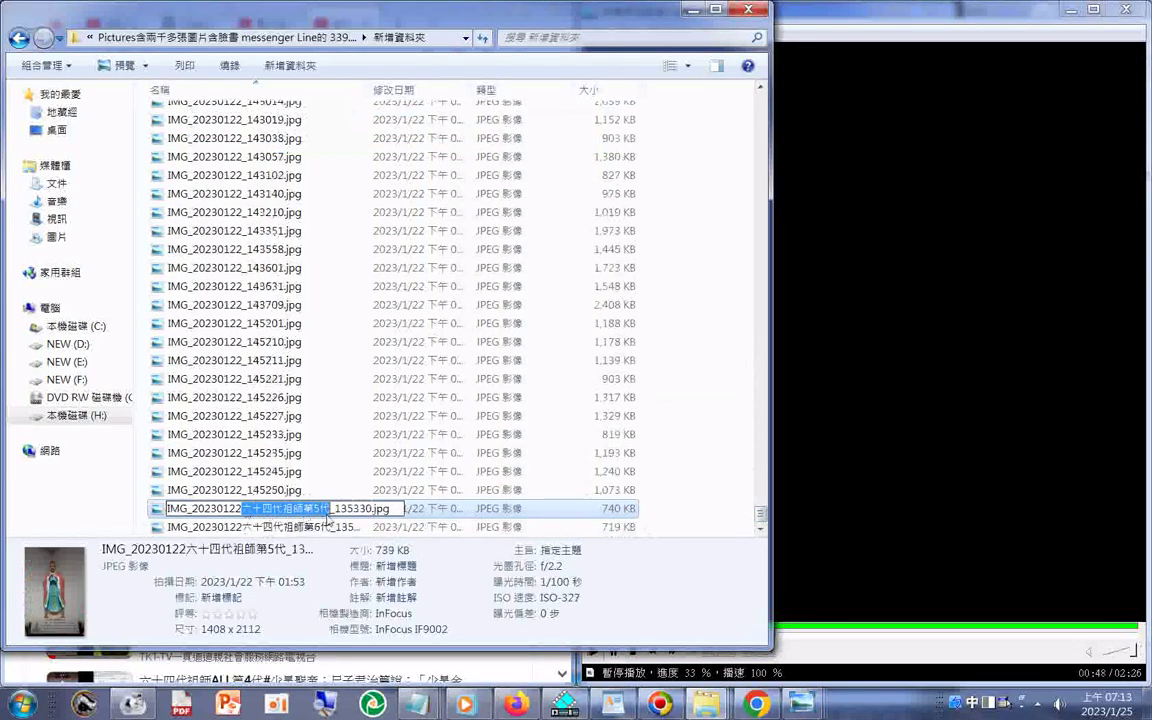
right_click(325, 513)
click(330, 312)
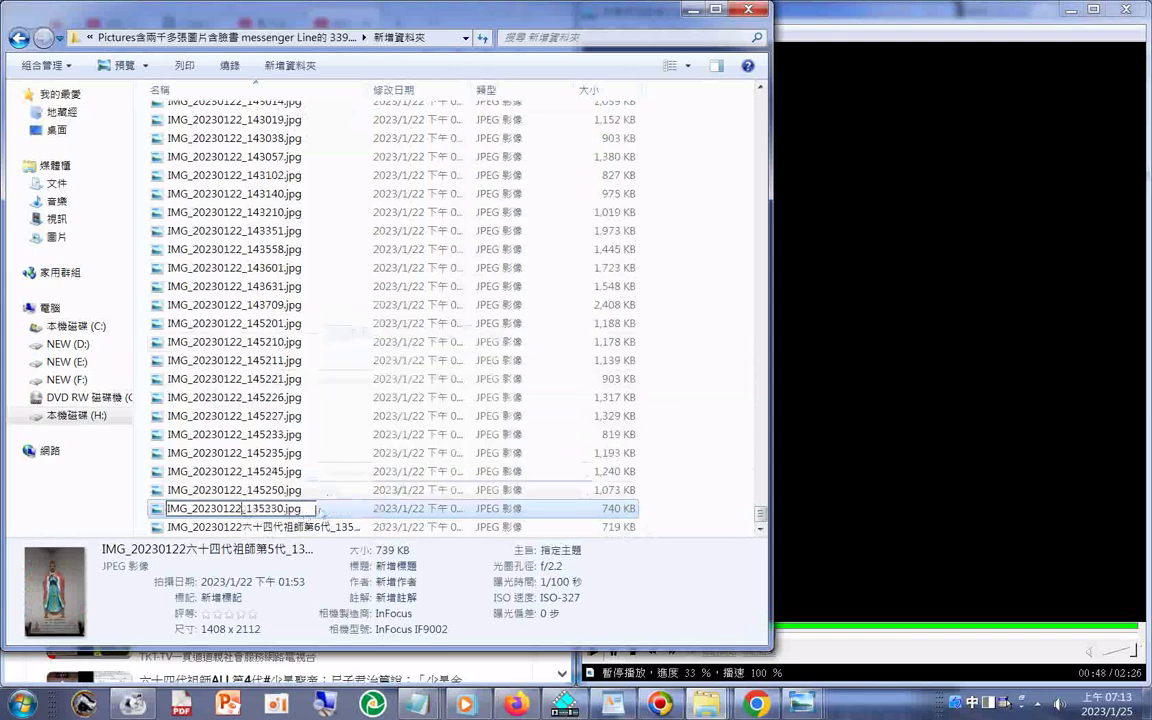
right_click(287, 510)
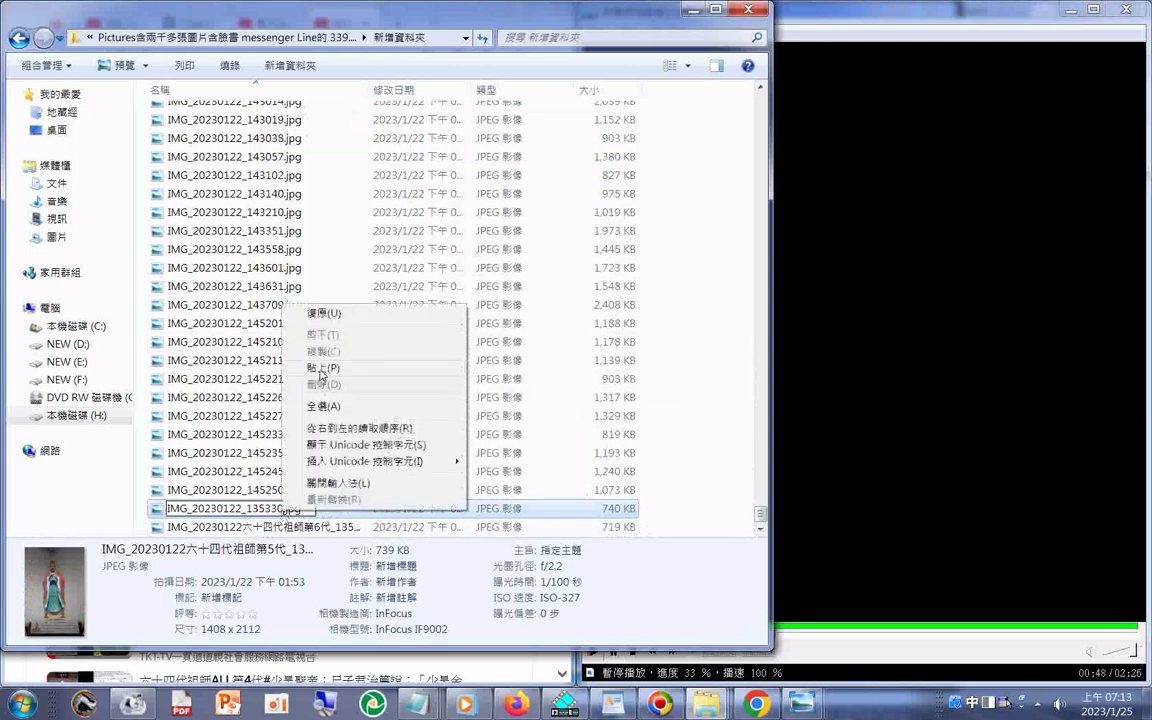
click(321, 375)
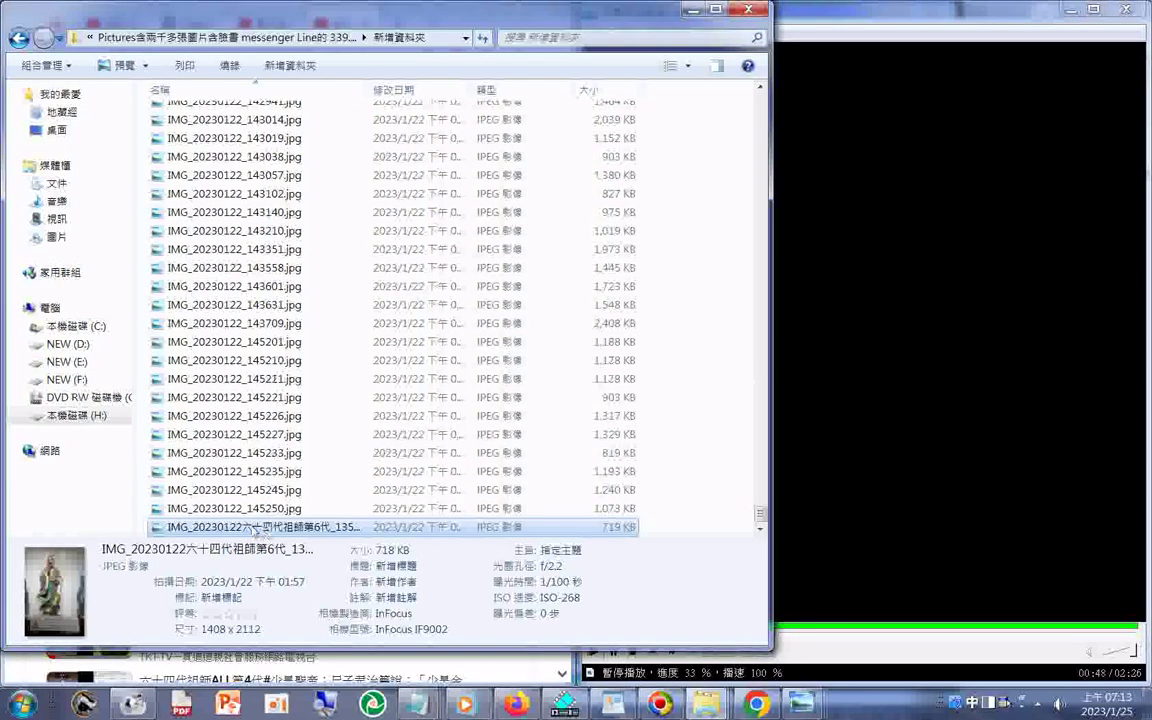
Move the title 六十四代祖師第6代 behind the time stamp 135711 in the sixth-generation photo's file name.
key(Tab)
drag(241, 527, 331, 537)
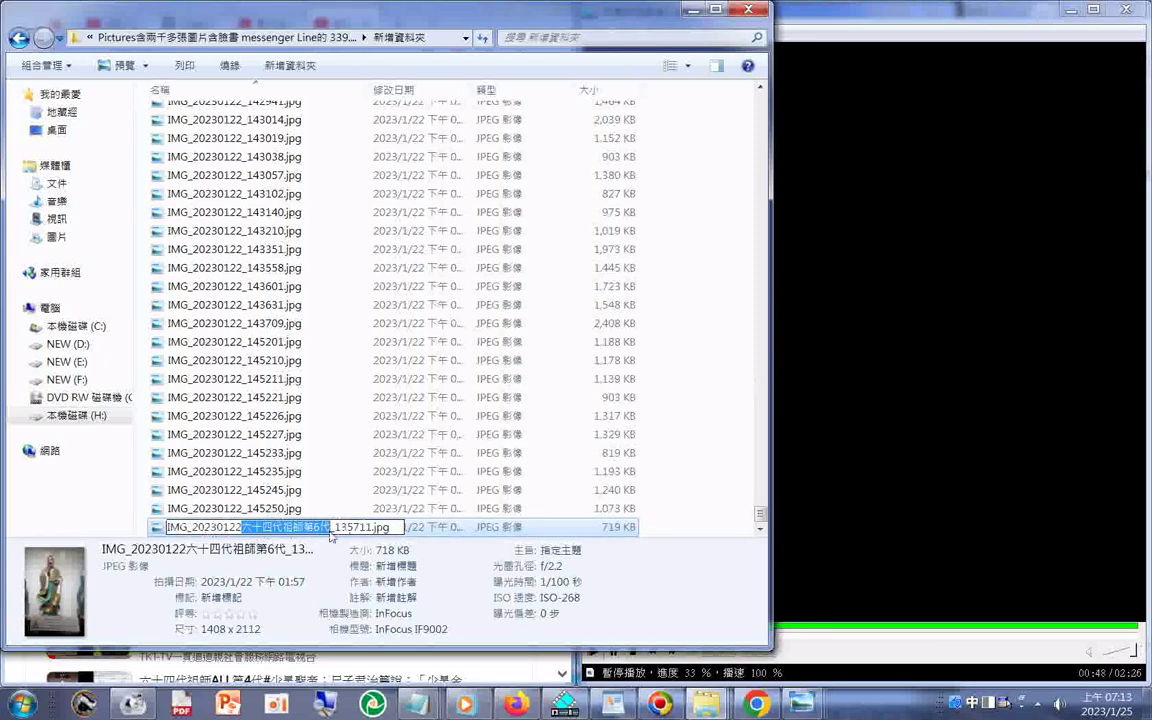
right_click(325, 530)
click(365, 351)
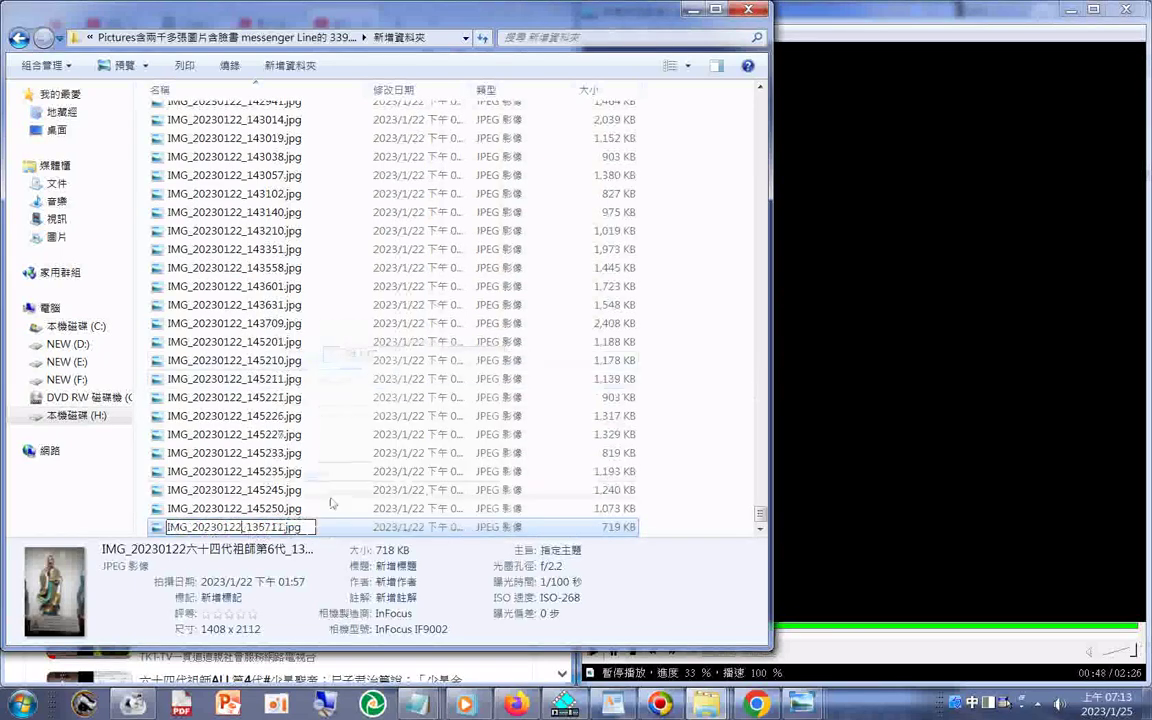
right_click(282, 532)
click(300, 384)
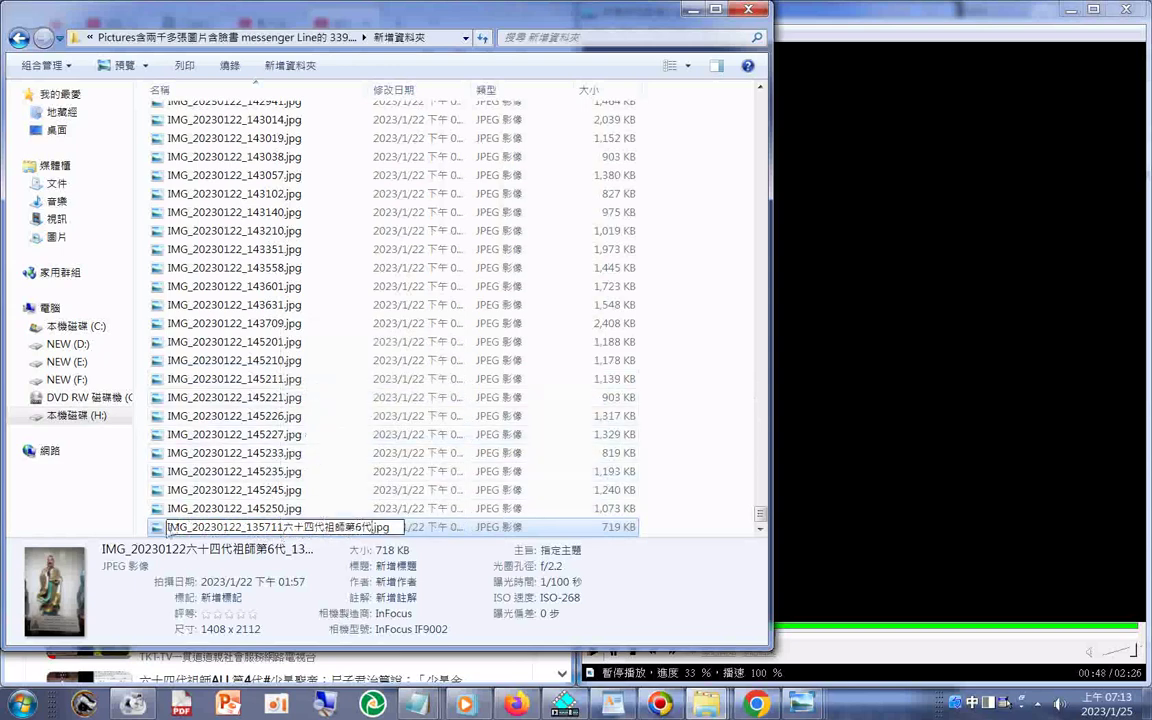
key(Return)
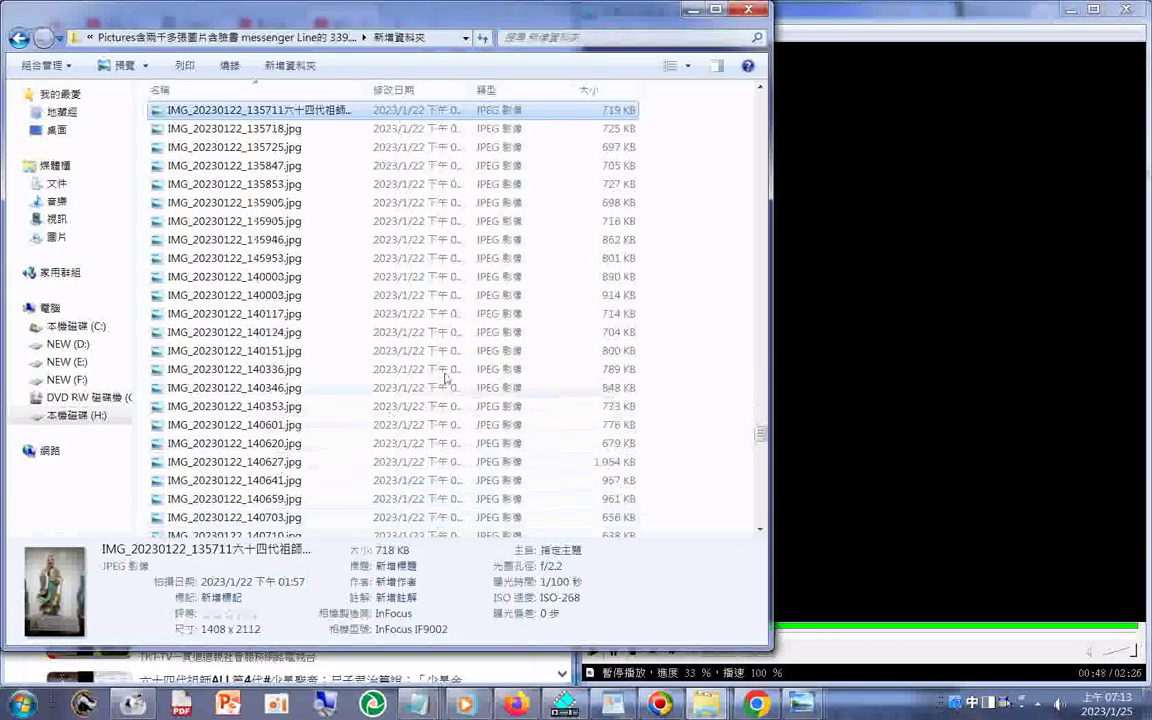
Preview the photos from IMG_20230122_135718.jpg to IMG_20230122_135946.jpg one by one to find where each statue's set begins.
scroll(440, 355, up, 4)
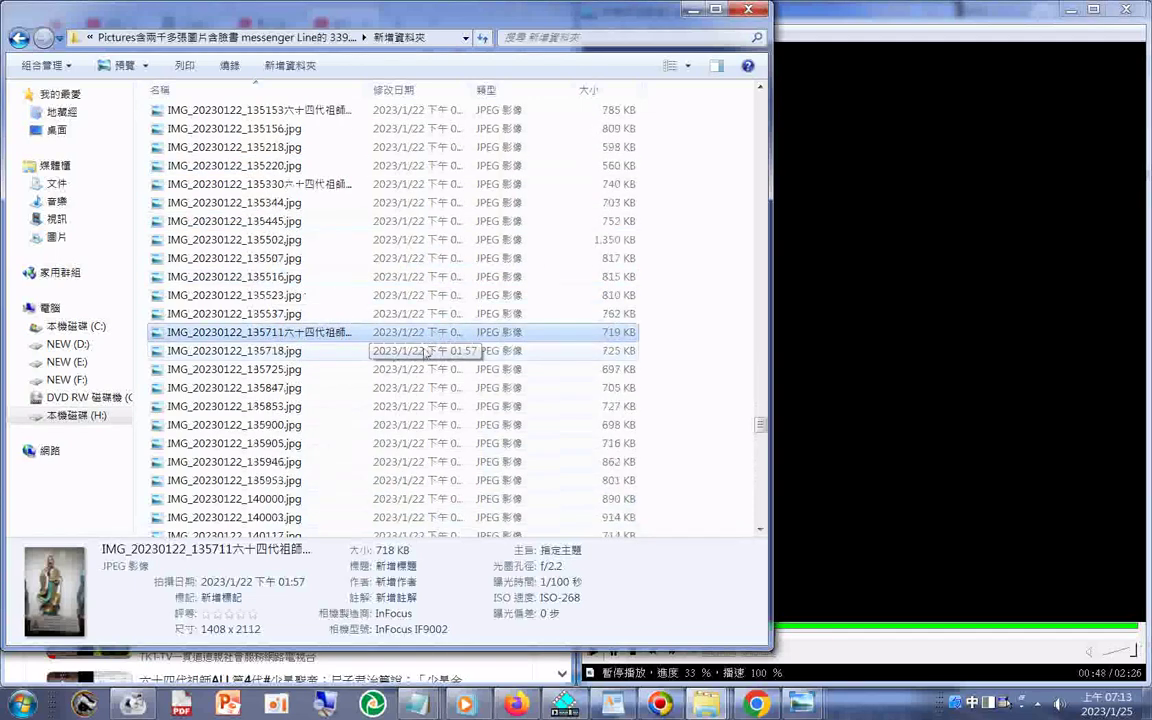
click(287, 352)
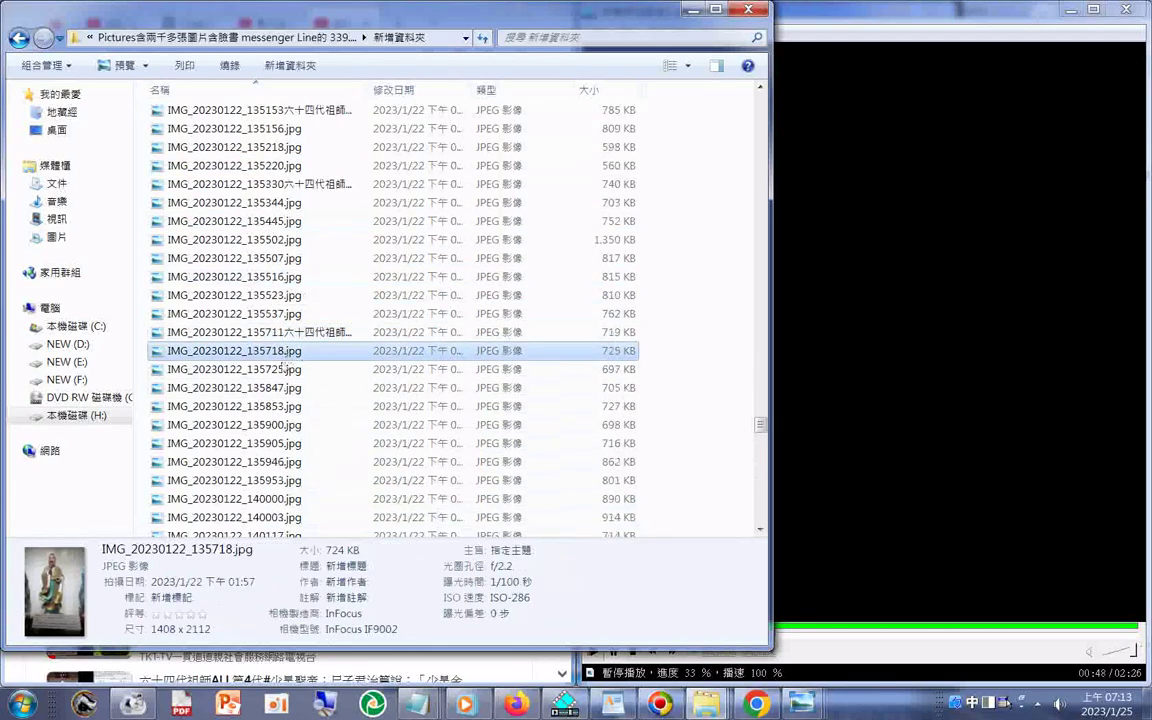
click(283, 368)
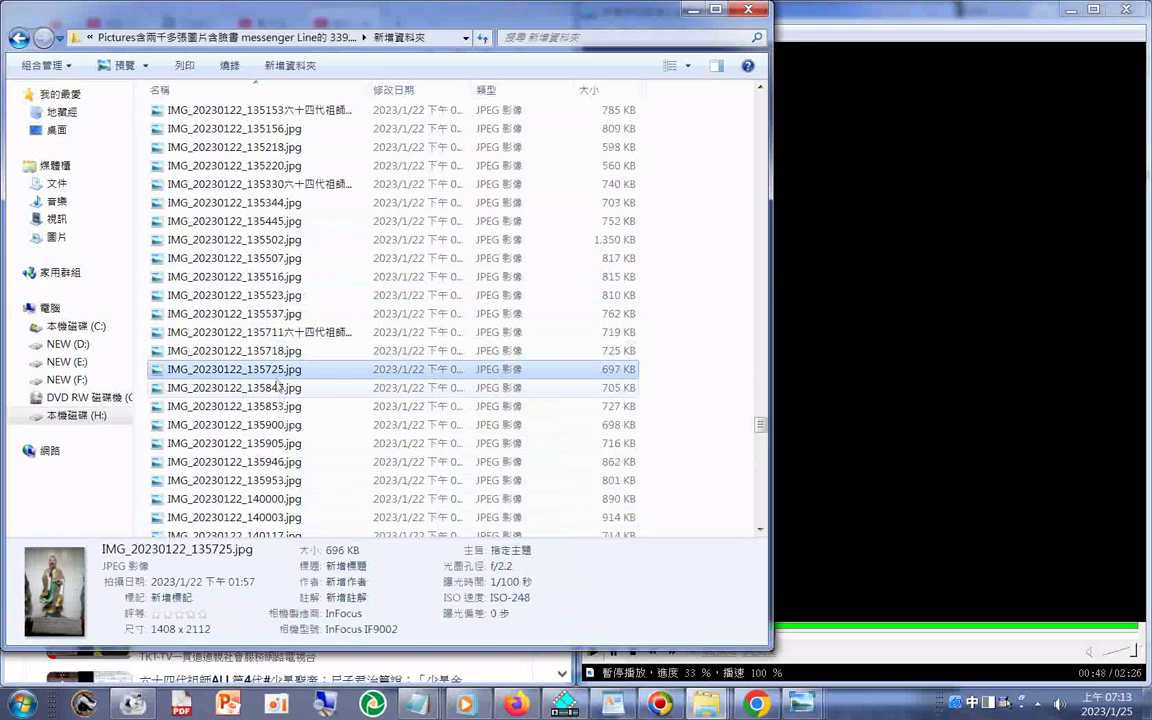
click(278, 387)
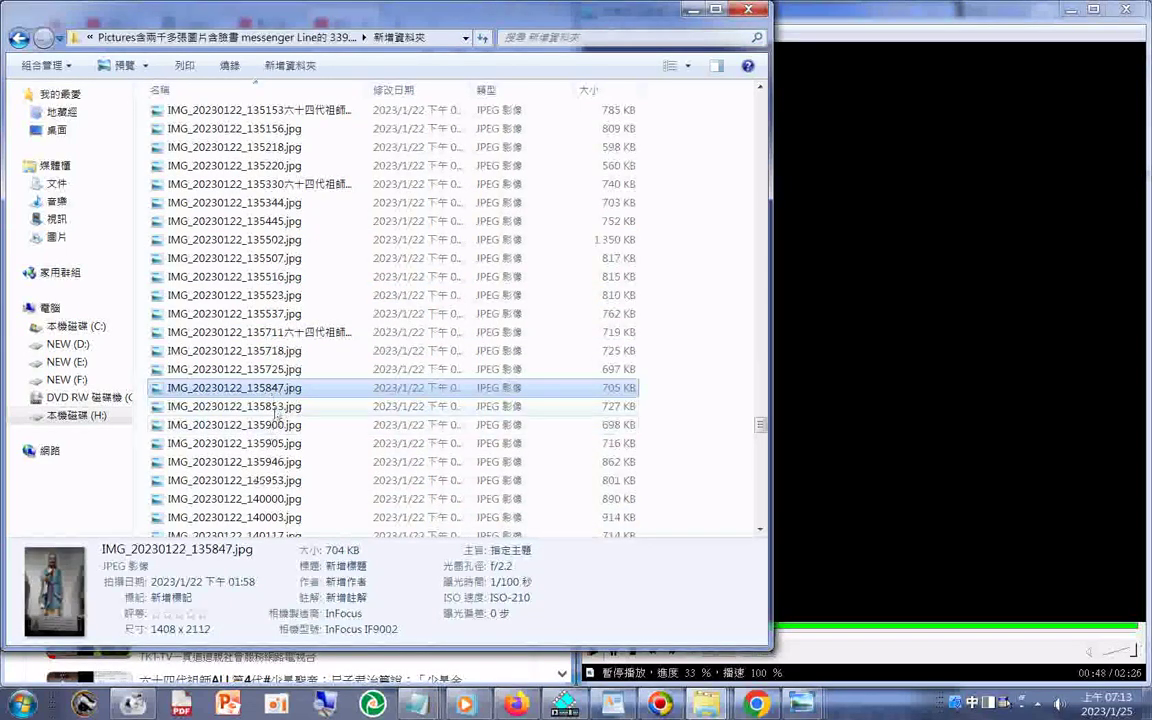
click(276, 407)
click(274, 426)
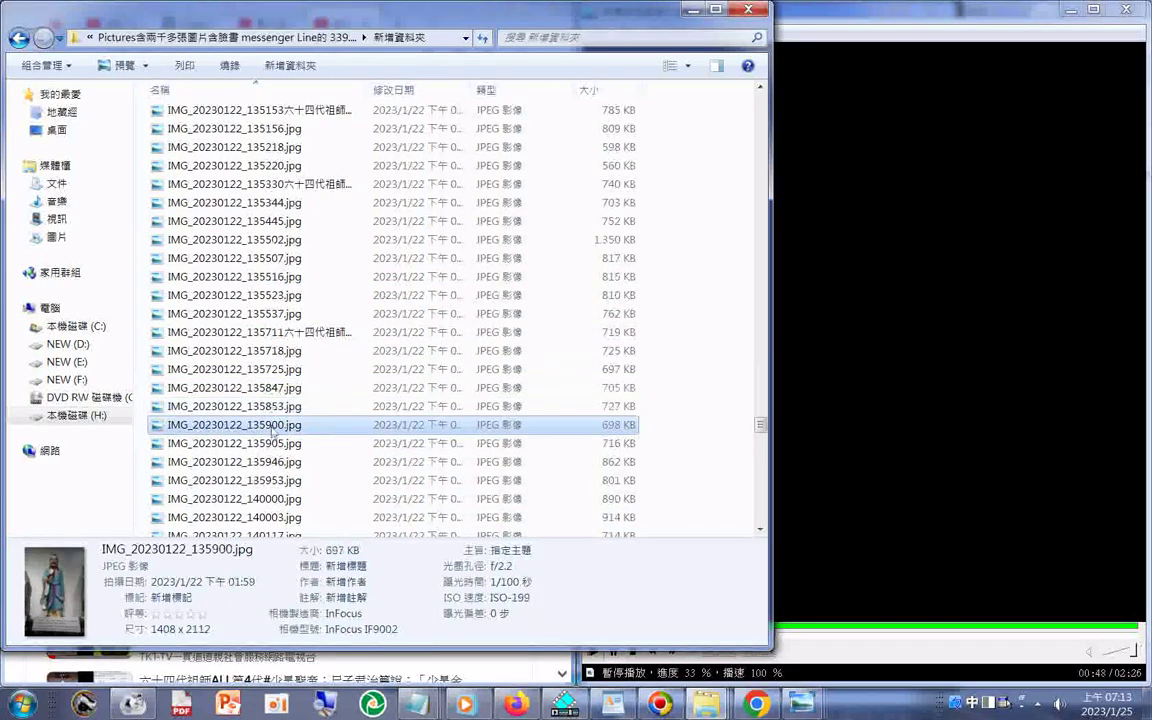
click(270, 444)
click(265, 462)
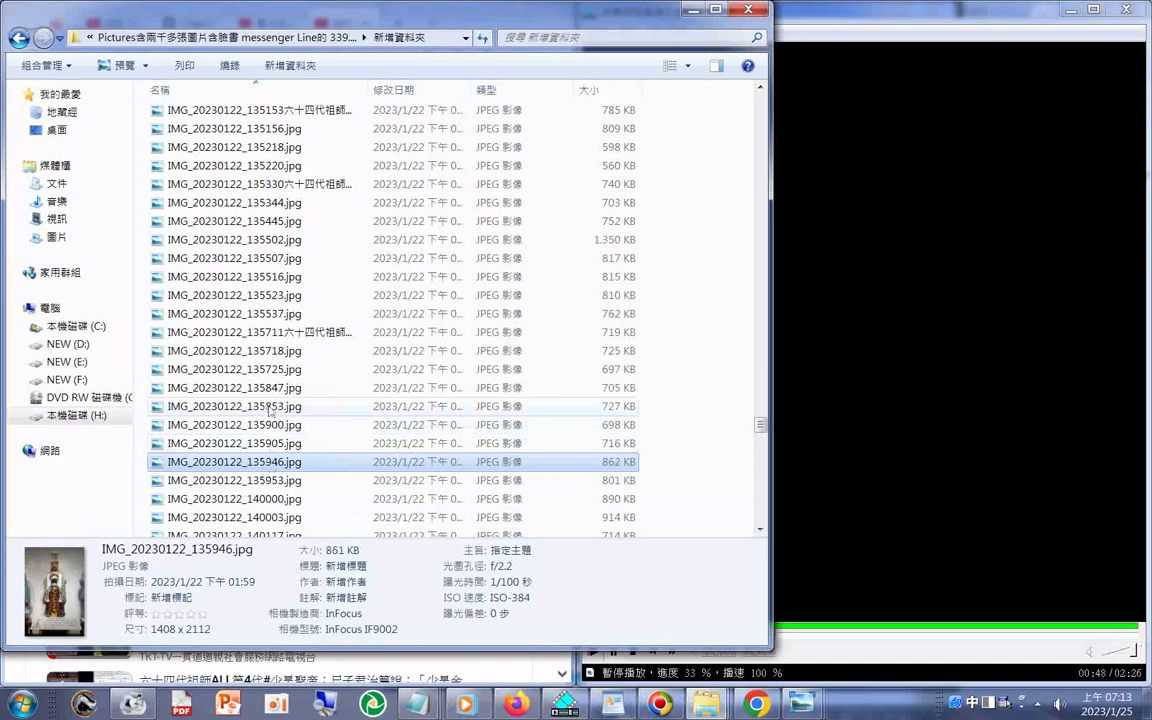
Insert the title 六十四代祖師第7代 behind the time stamp in the file name IMG_20230122_135847.jpg.
click(262, 388)
drag(258, 369, 277, 394)
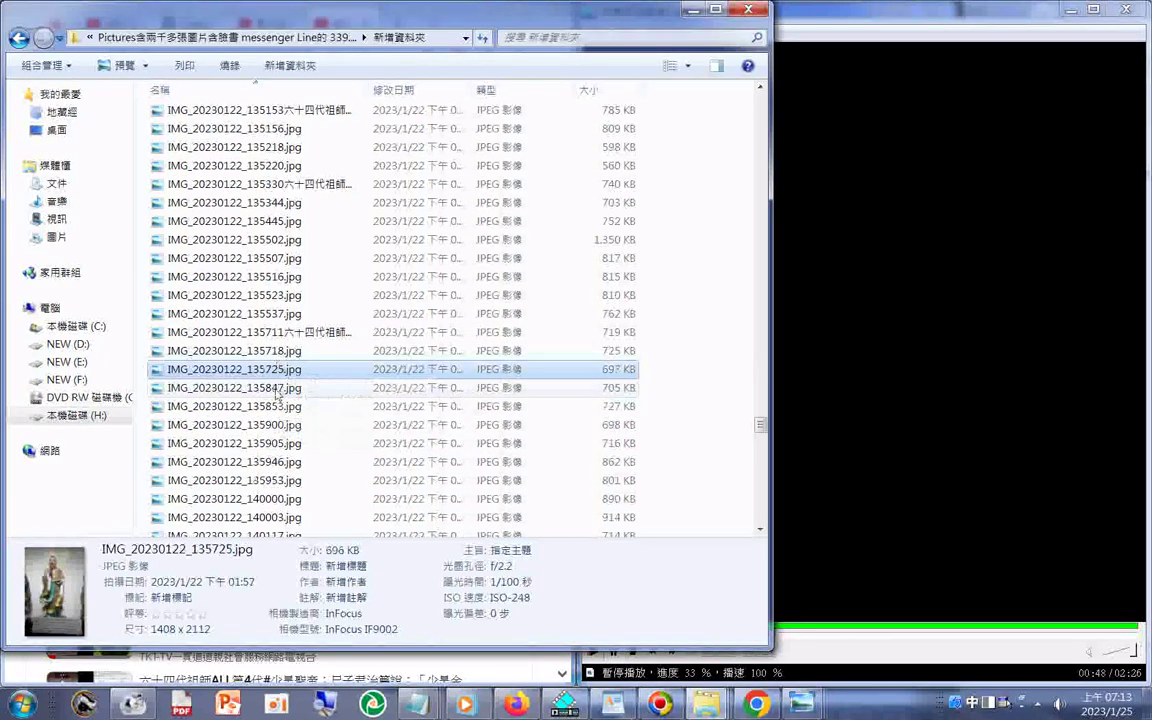
click(277, 394)
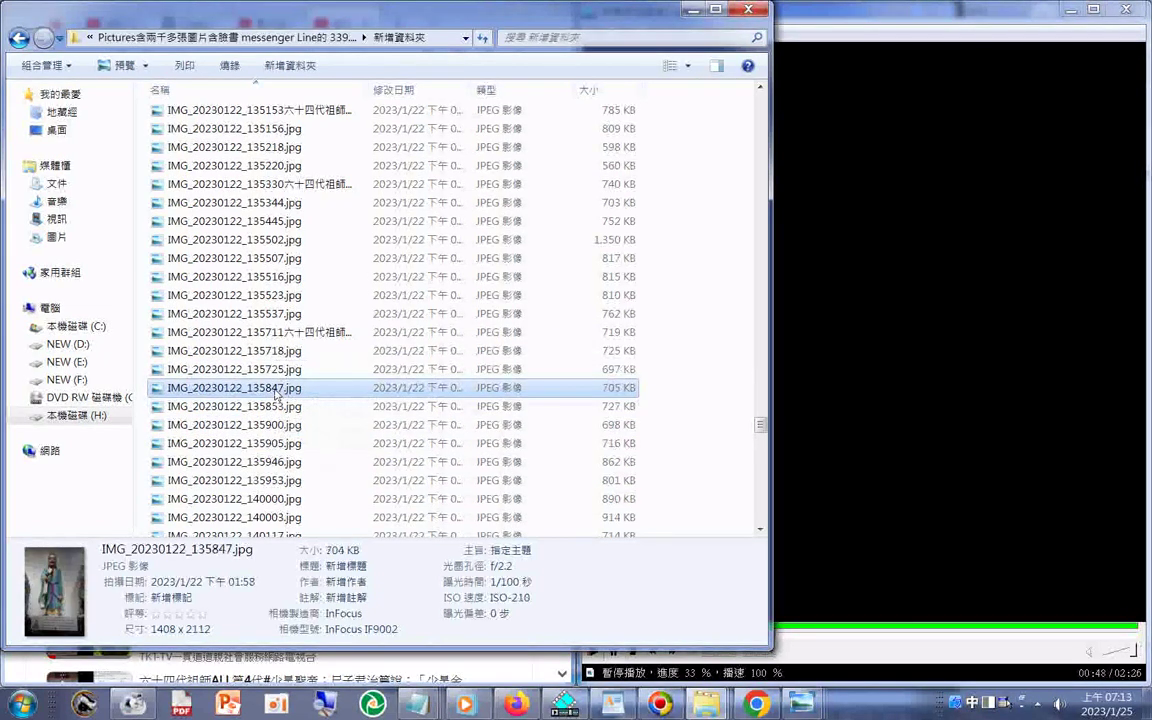
click(276, 394)
click(285, 390)
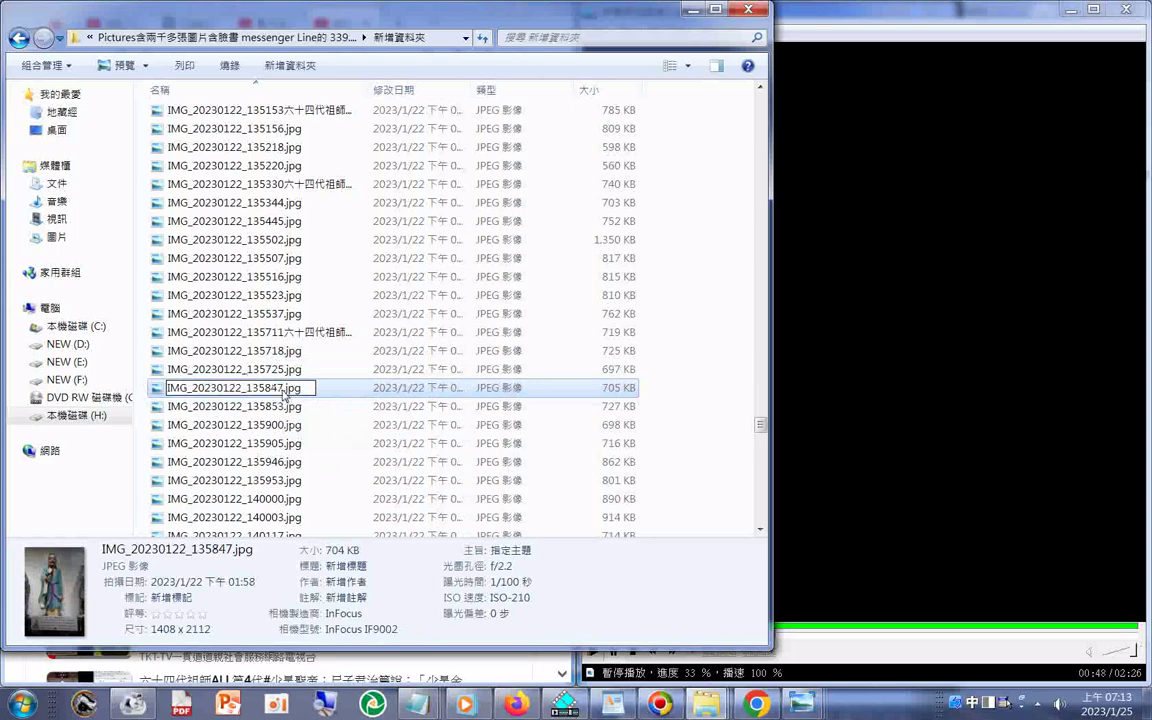
right_click(298, 390)
click(323, 455)
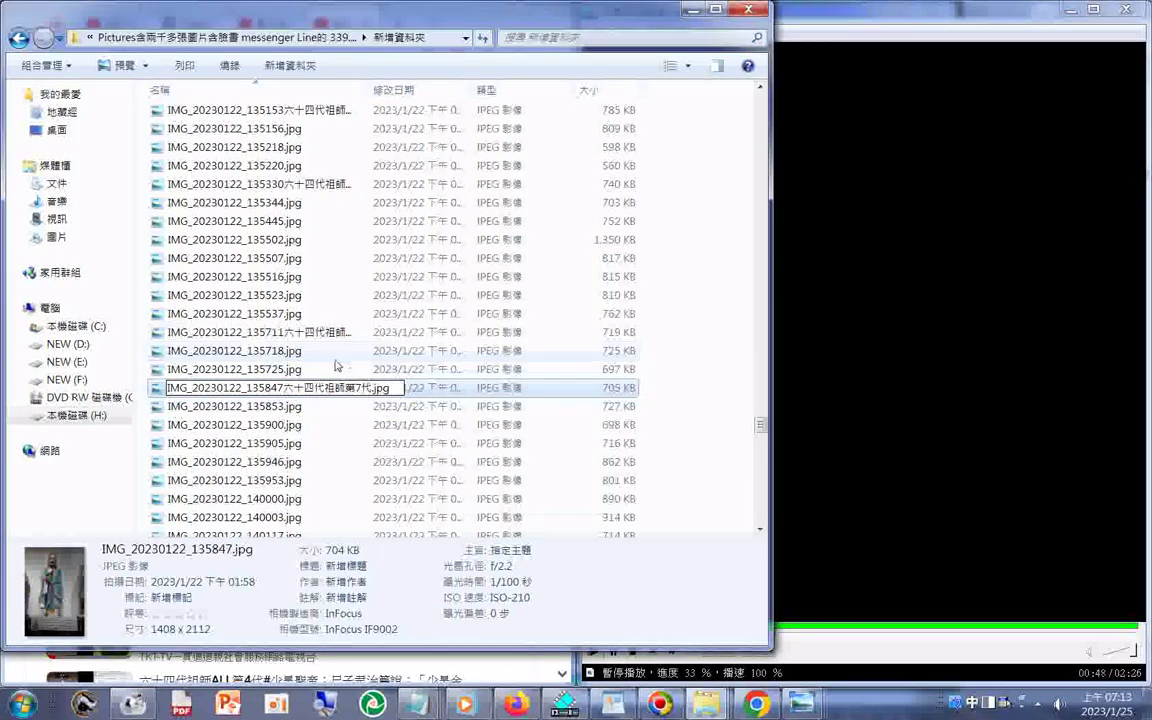
Paste the 六十四代祖師 title behind the time stamp in IMG_20230122_135946.jpg and update its generation number.
click(271, 428)
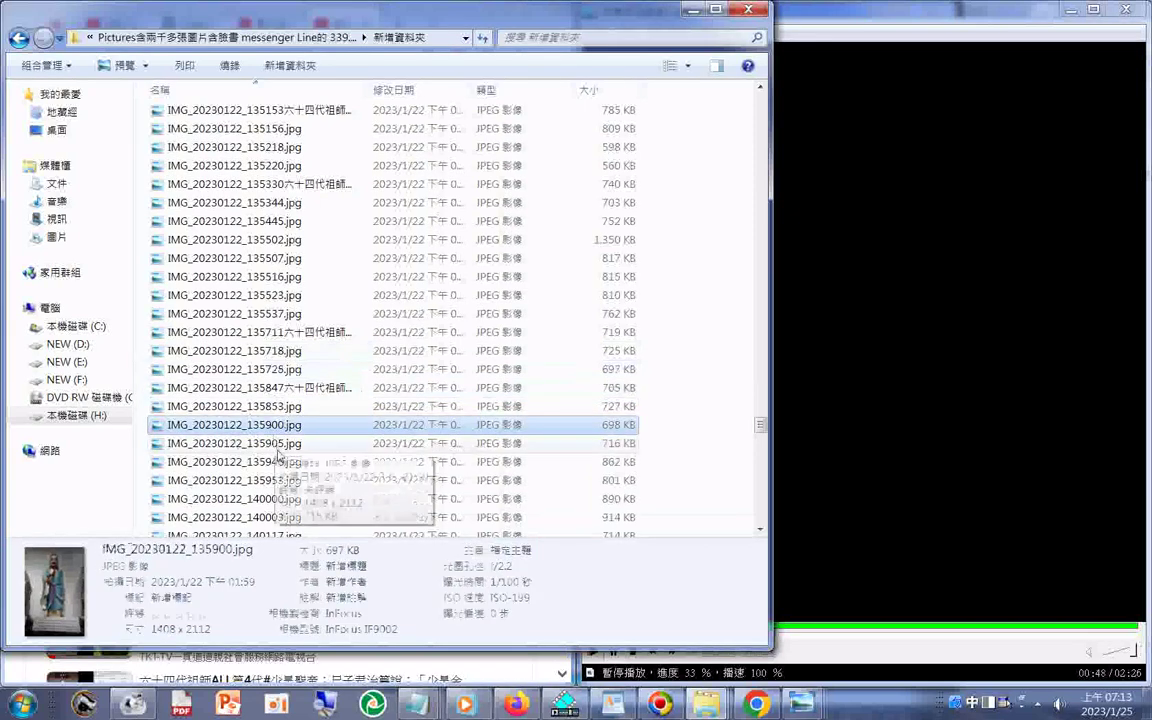
click(275, 444)
click(280, 463)
click(275, 467)
right_click(288, 470)
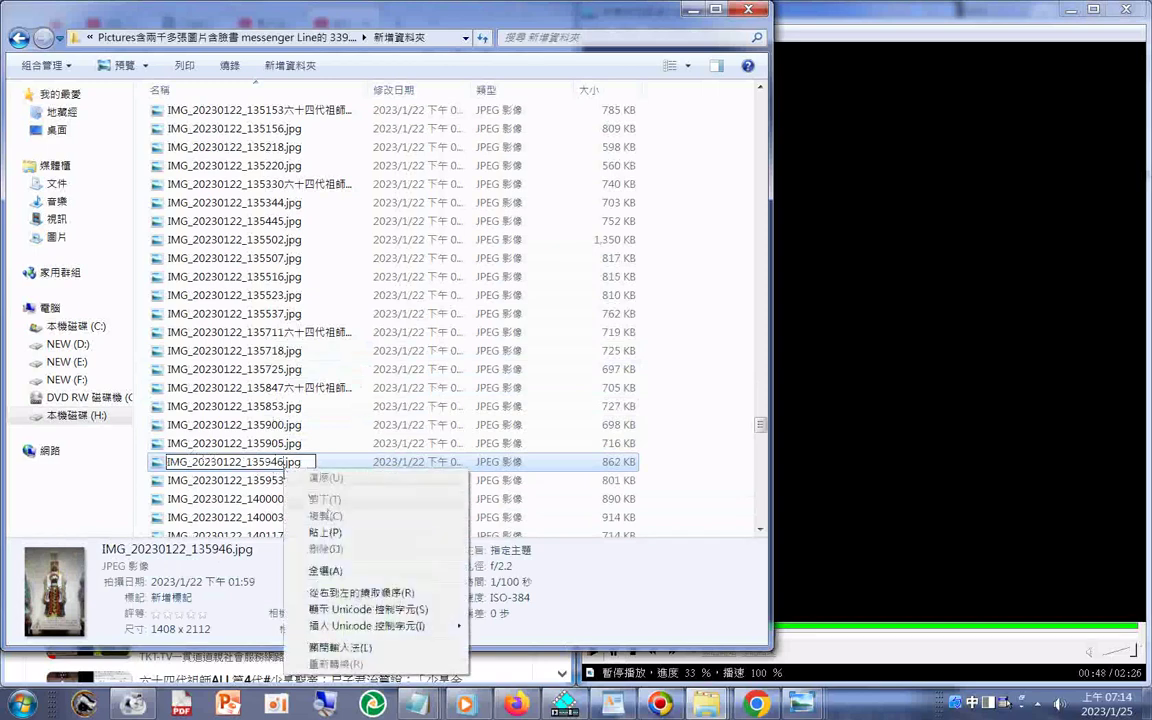
click(373, 532)
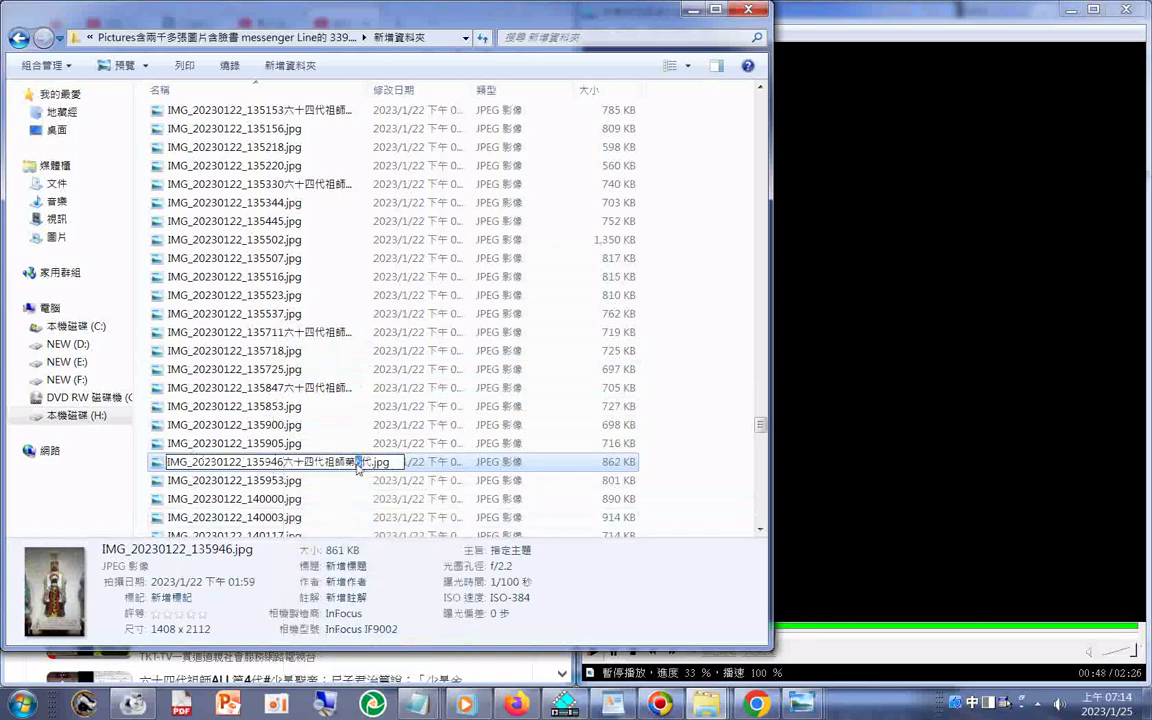
key(Return)
Insert the title 六十四代祖師第9代 behind the time stamp in the file name IMG_20230122_140117.jpg.
key(Down)
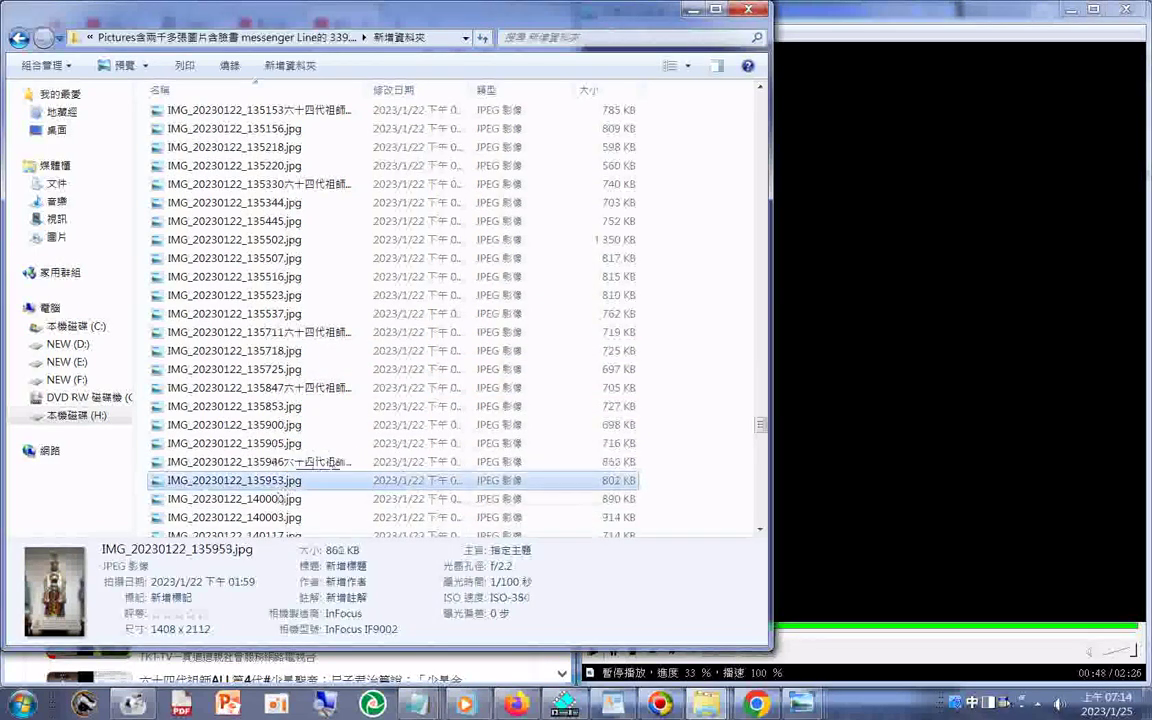
key(Down)
key(Down)
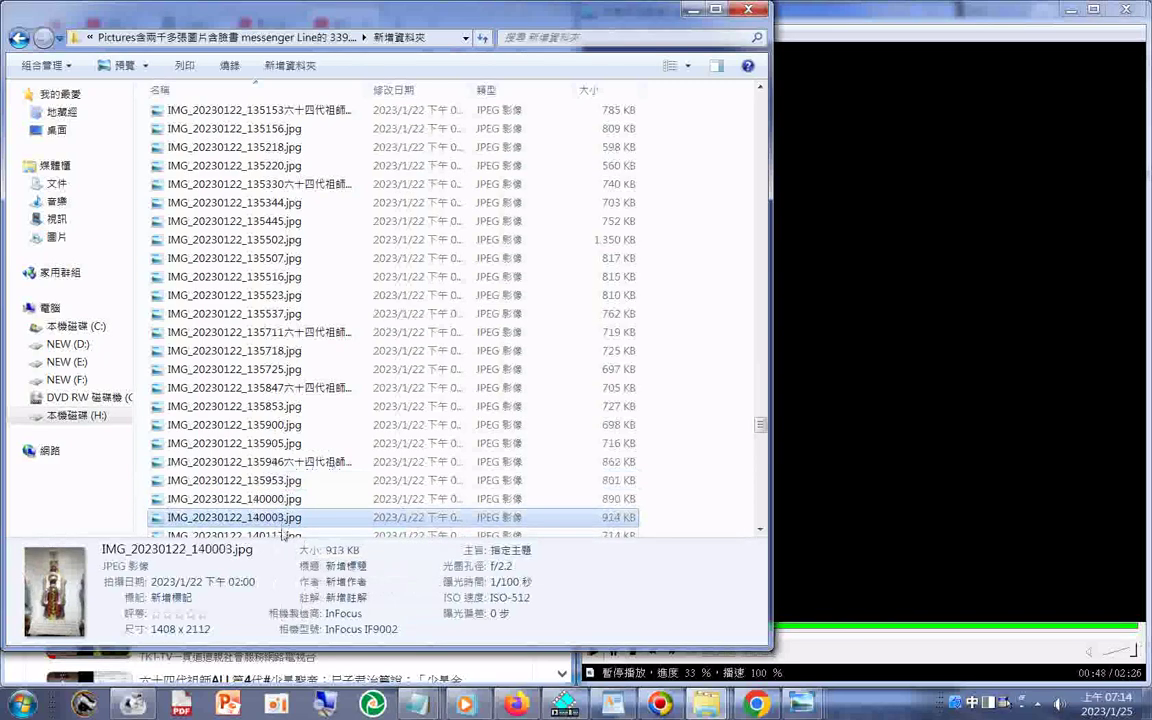
key(Down)
scroll(293, 528, down, 1)
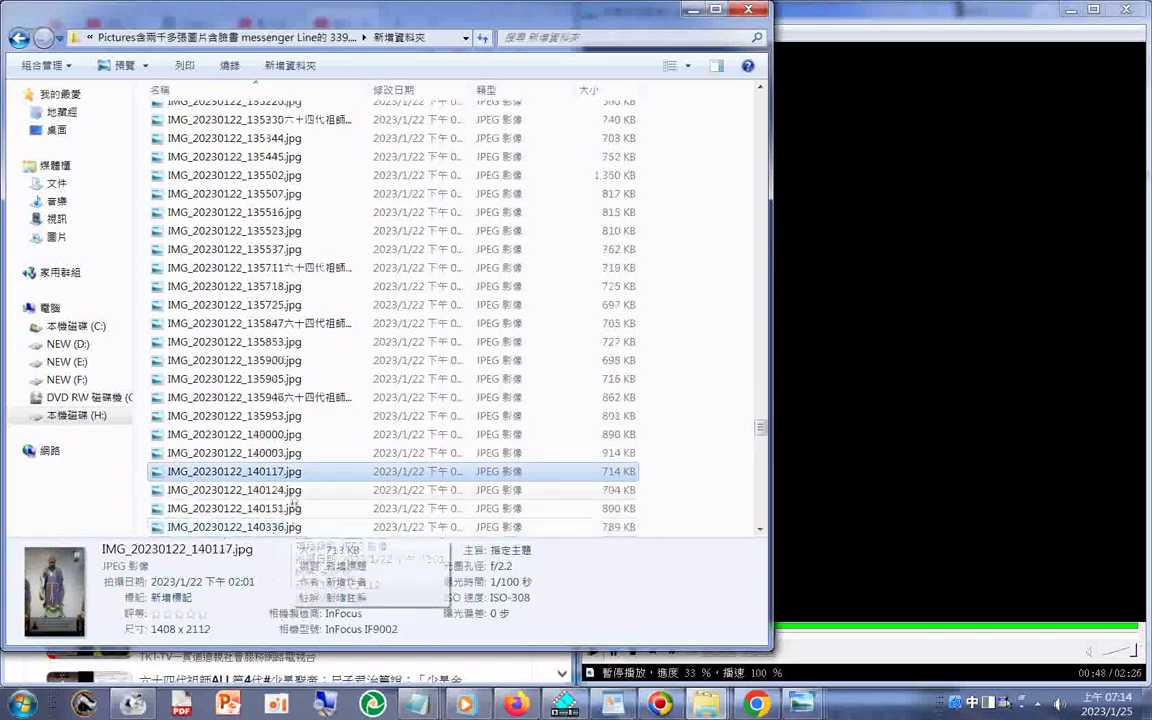
key(F2)
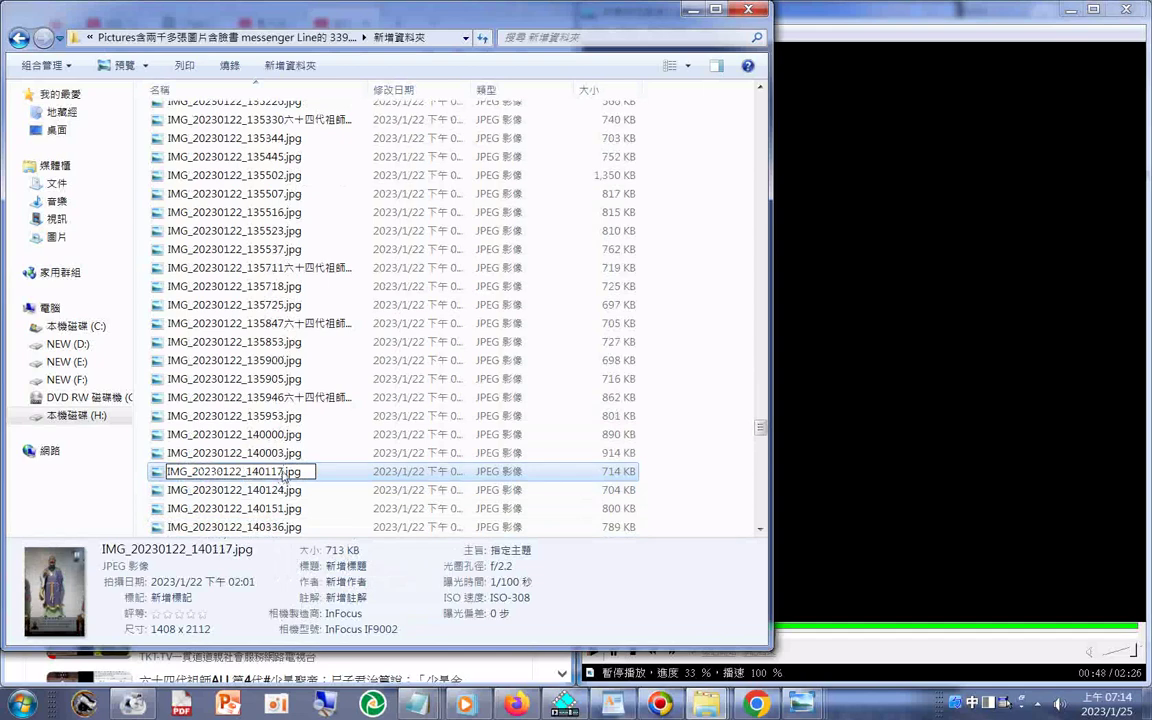
text(六十四代祖師第6代)
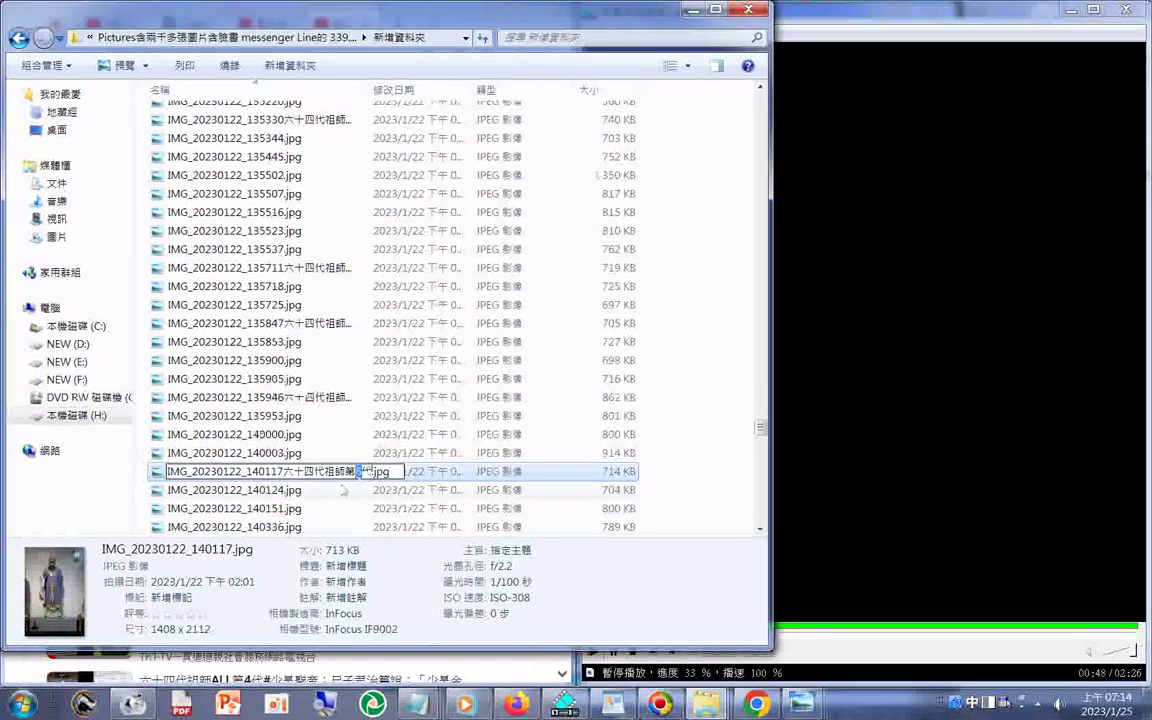
click(342, 489)
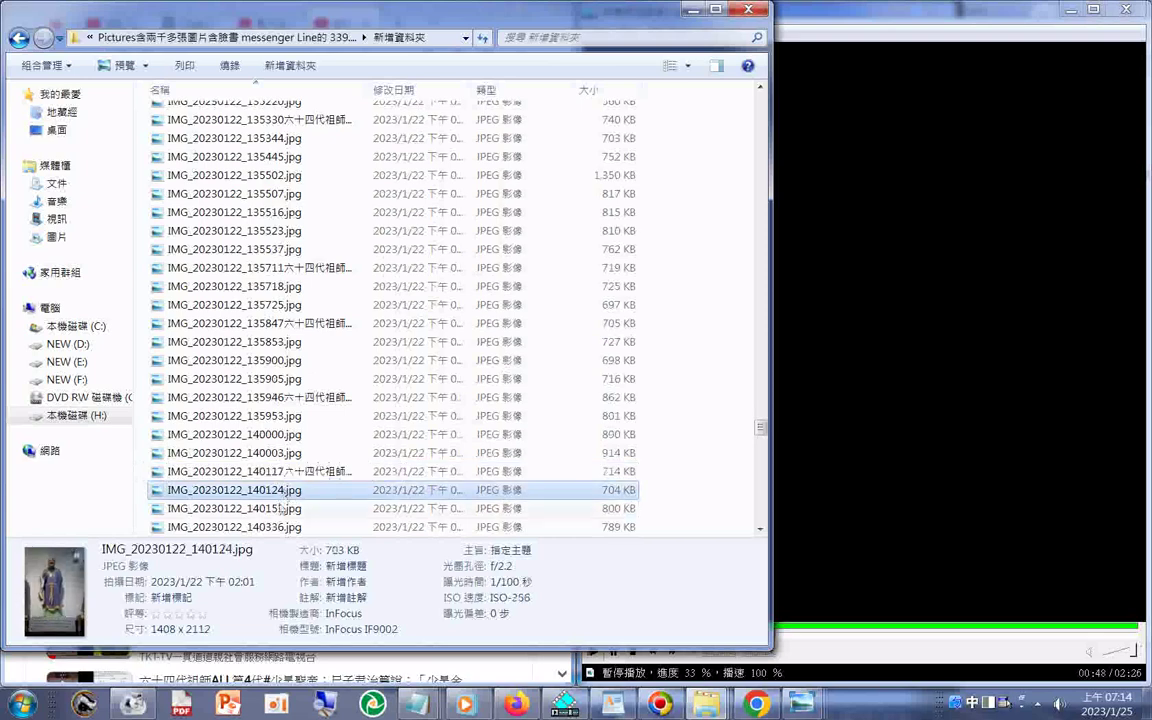
Insert the title 六十四代祖師第10代 behind the time stamp in the file name IMG_20230122_140336.jpg.
click(283, 508)
click(281, 528)
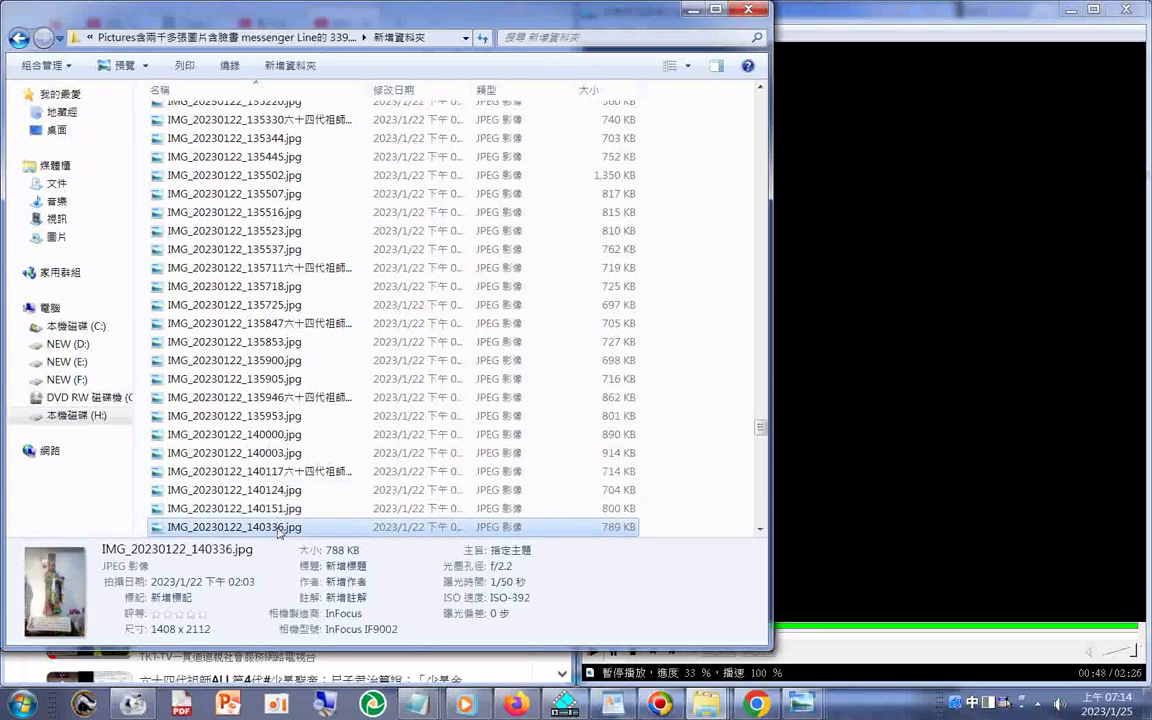
click(281, 530)
right_click(283, 528)
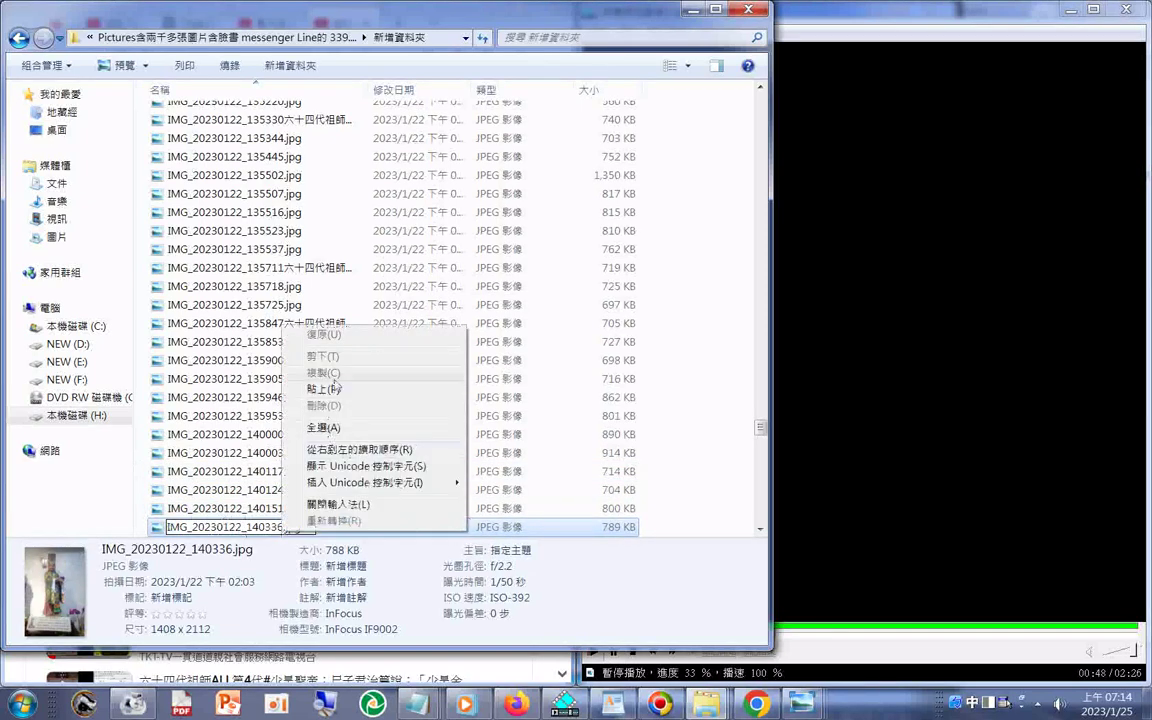
click(323, 389)
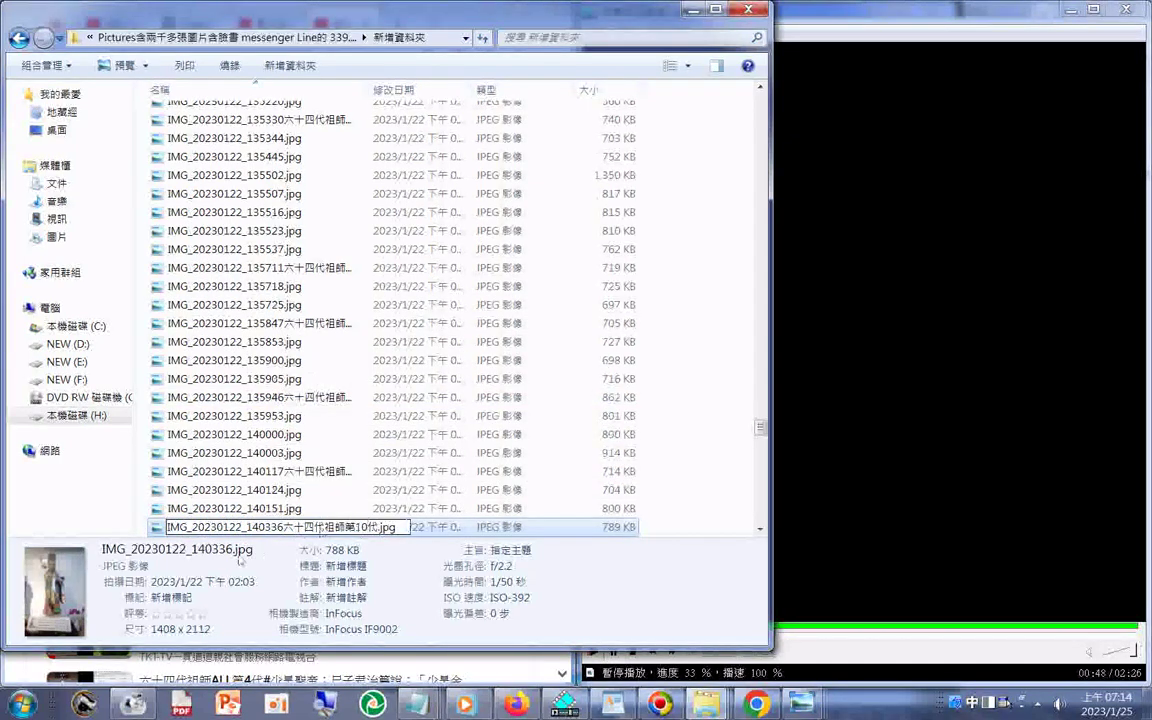
key(Return)
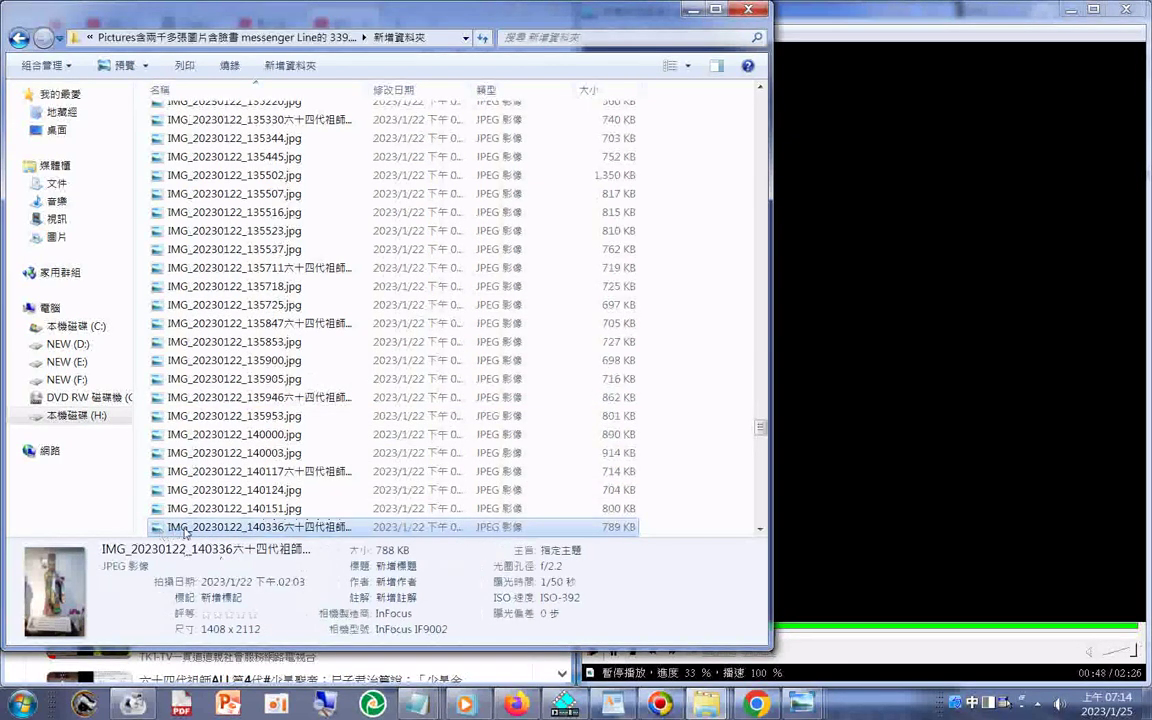
View the plaque in photo 140336 at full size and correct the generation number in its file name to 11.
double_click(185, 527)
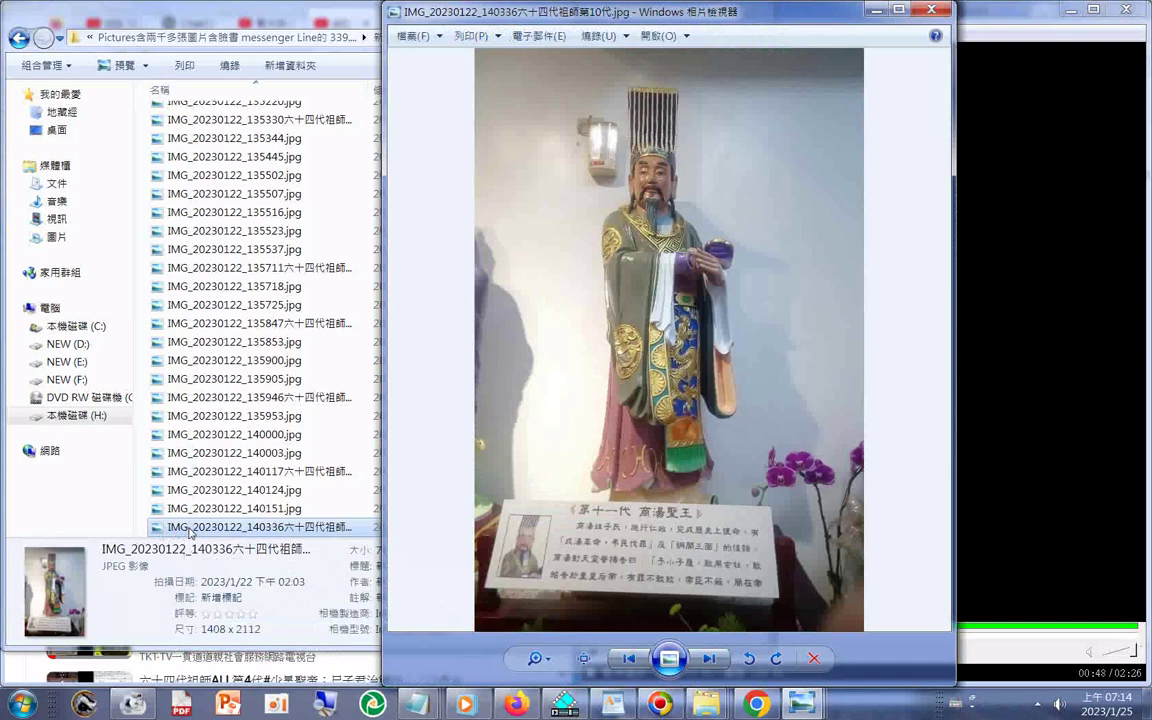
click(933, 10)
click(302, 530)
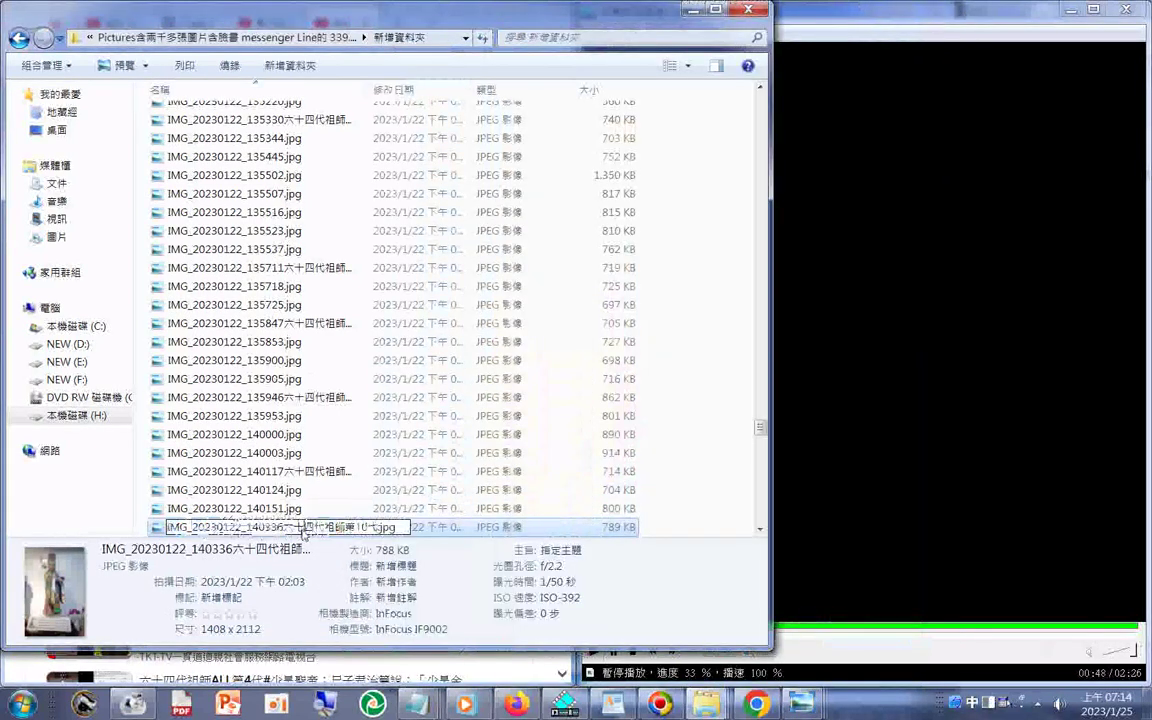
click(365, 530)
text(1)
click(263, 509)
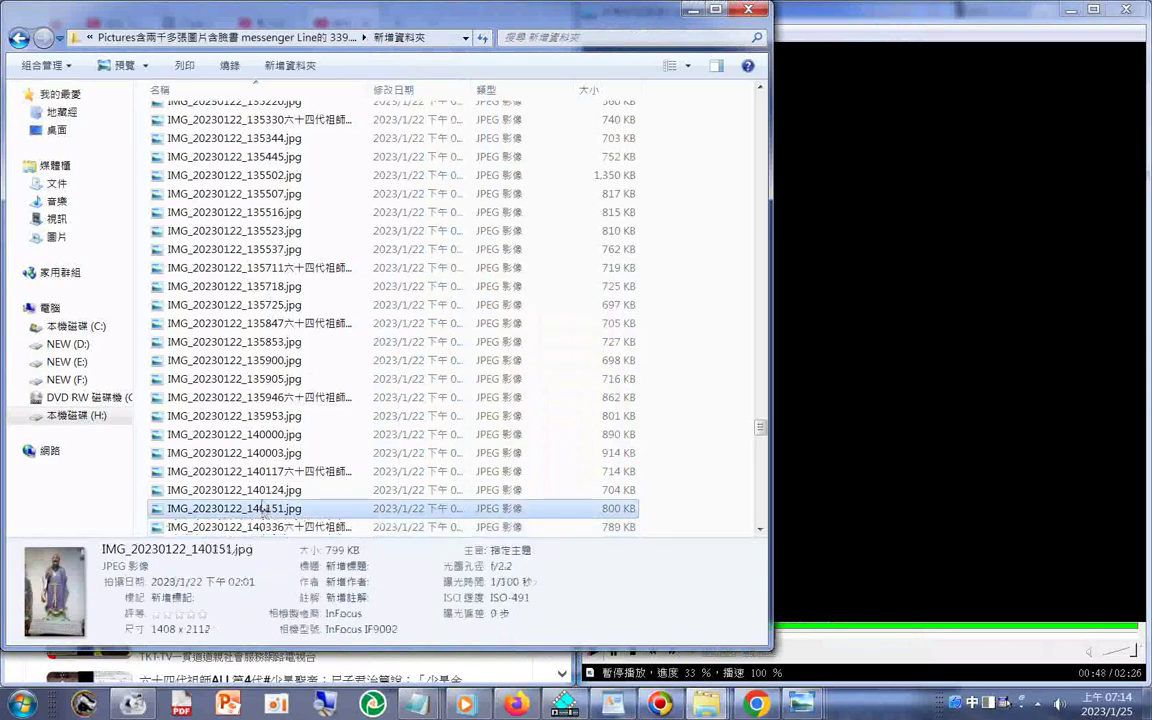
Check the plaques in photos 140151, 140124 and 140117, and set the generation number in 140117's file name to 10.
click(247, 472)
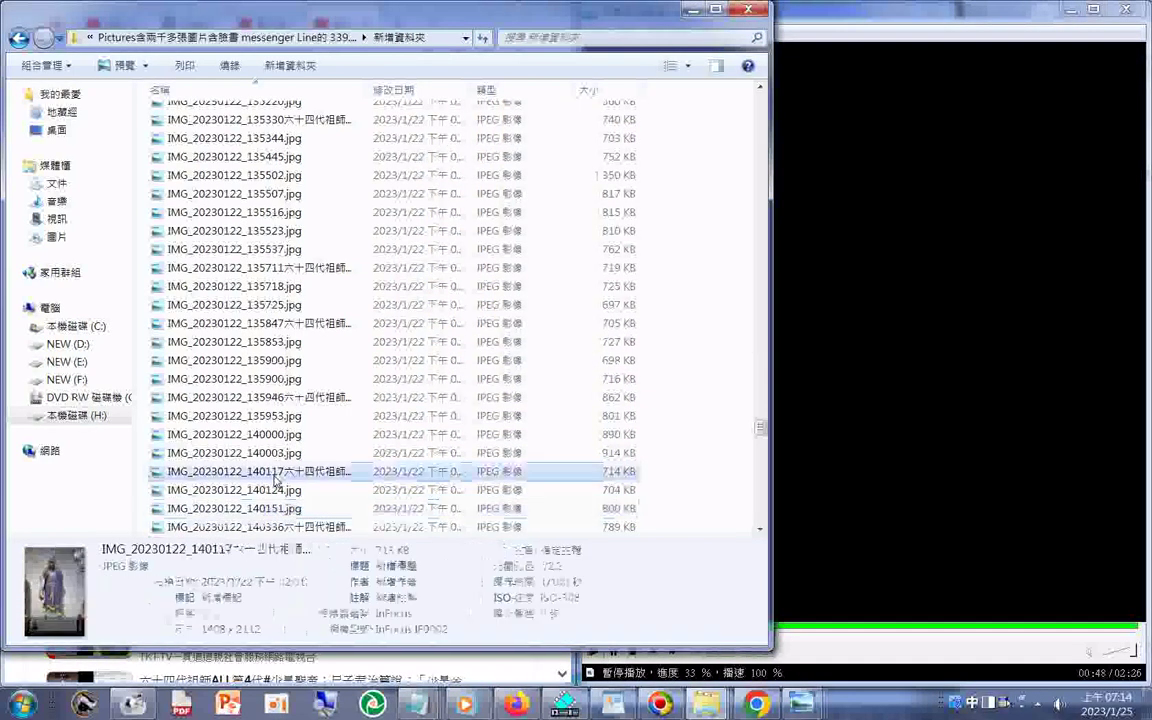
click(277, 490)
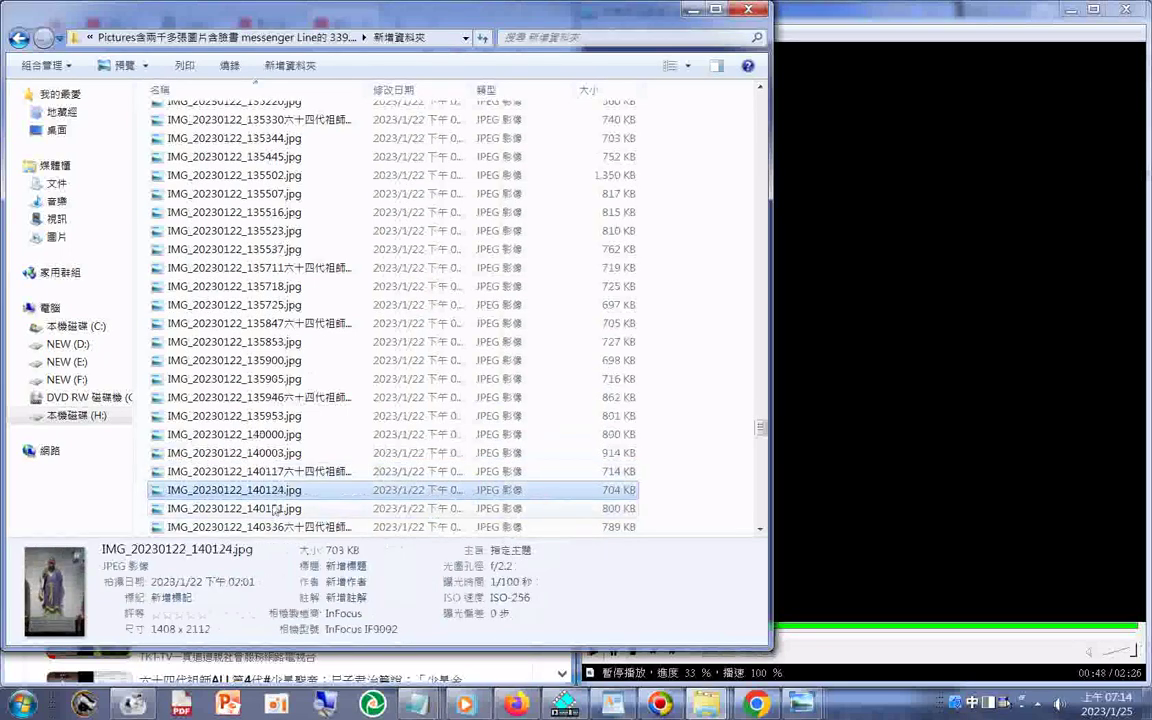
click(274, 510)
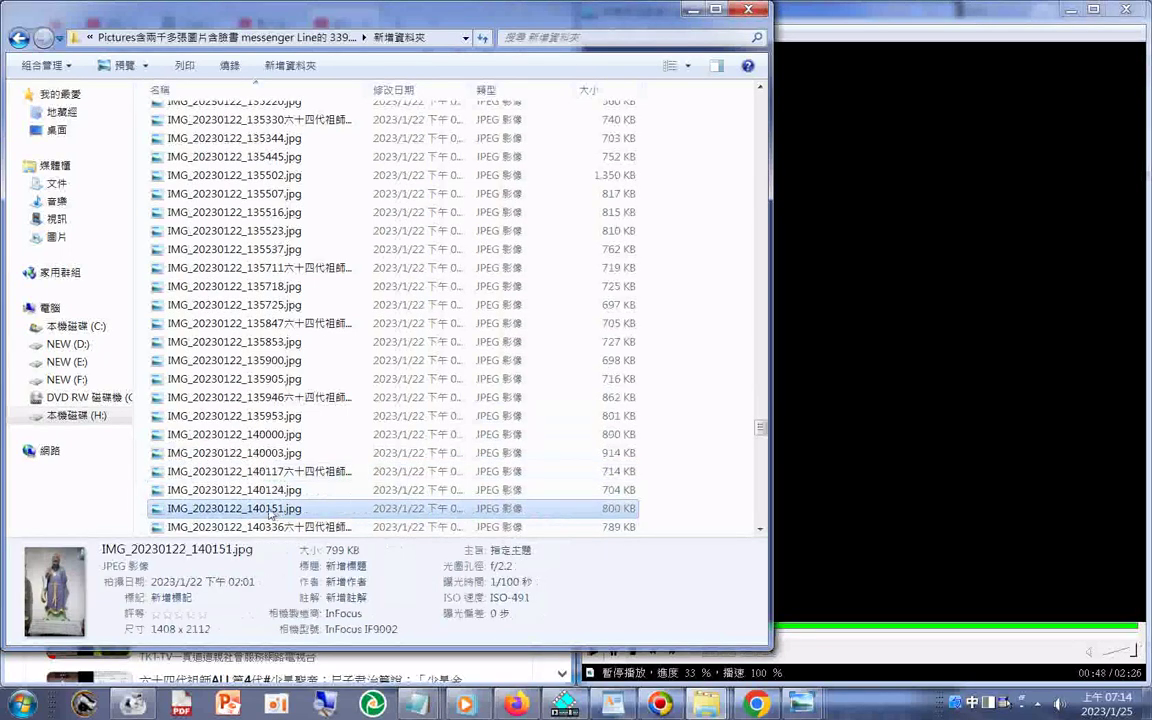
double_click(272, 513)
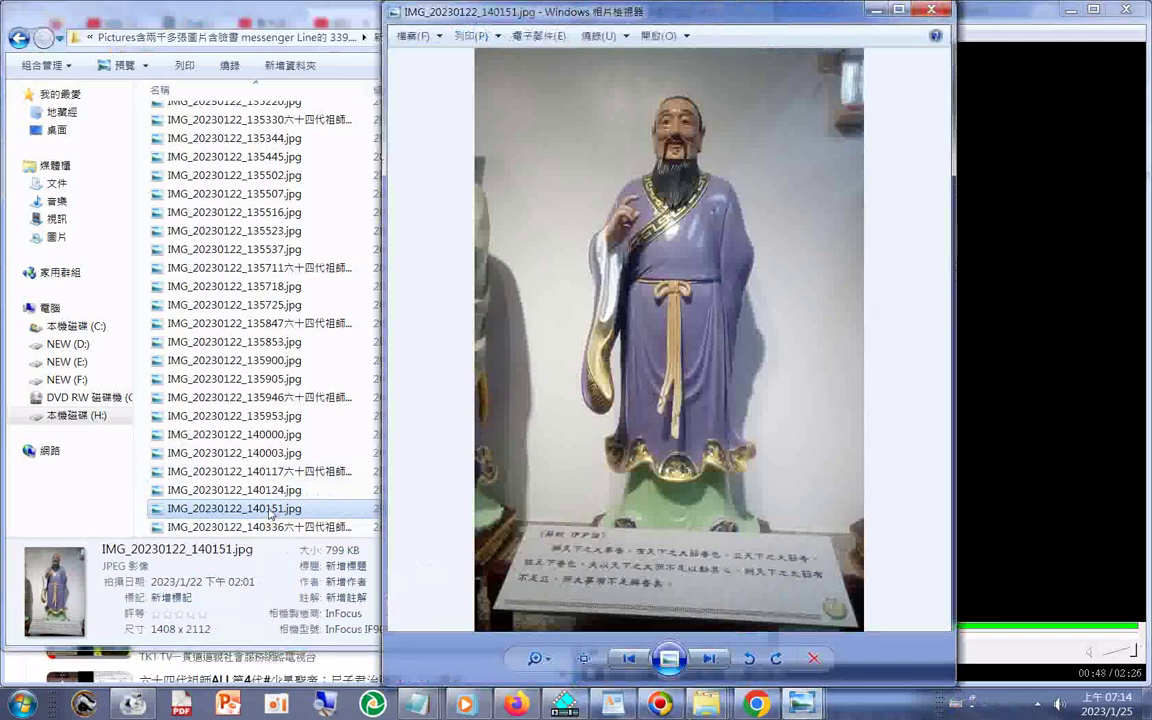
click(277, 491)
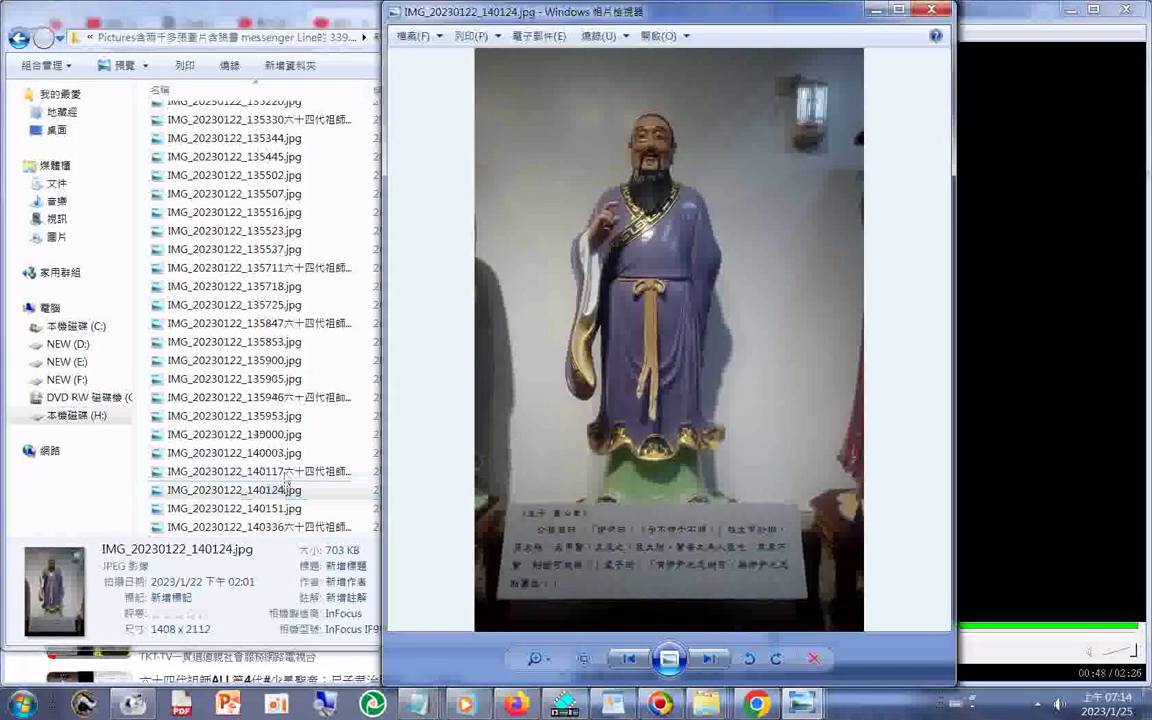
double_click(285, 472)
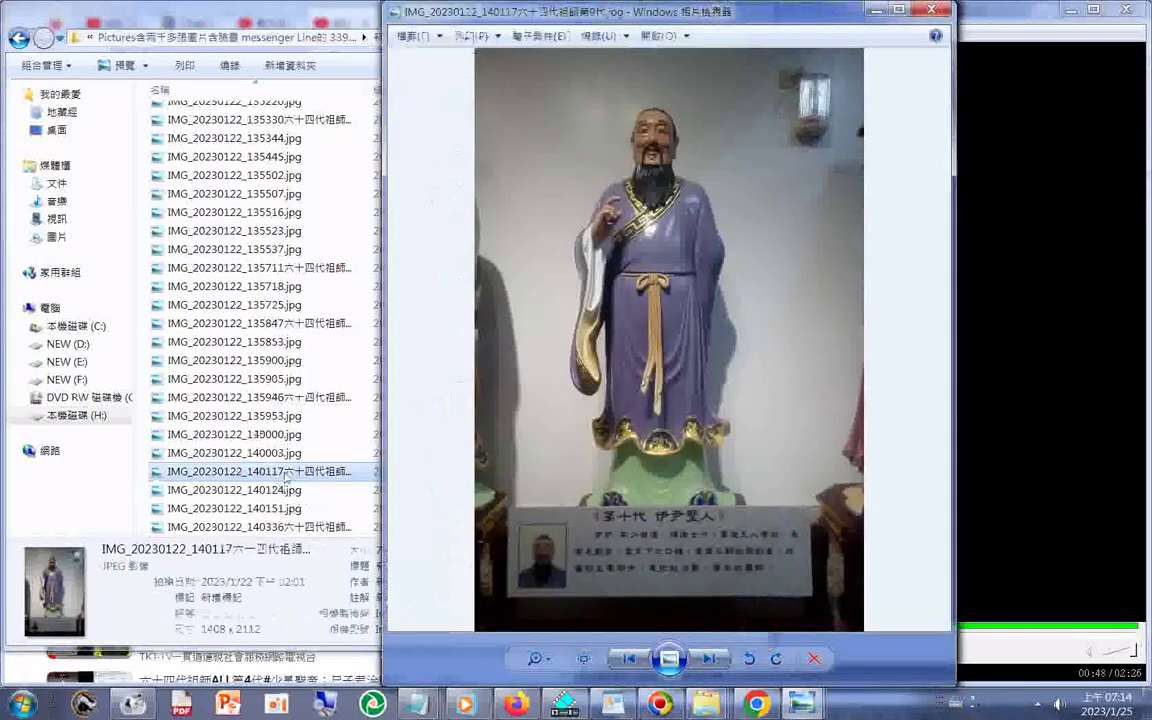
click(285, 474)
click(305, 475)
drag(355, 478, 360, 488)
text(10代.jpg)
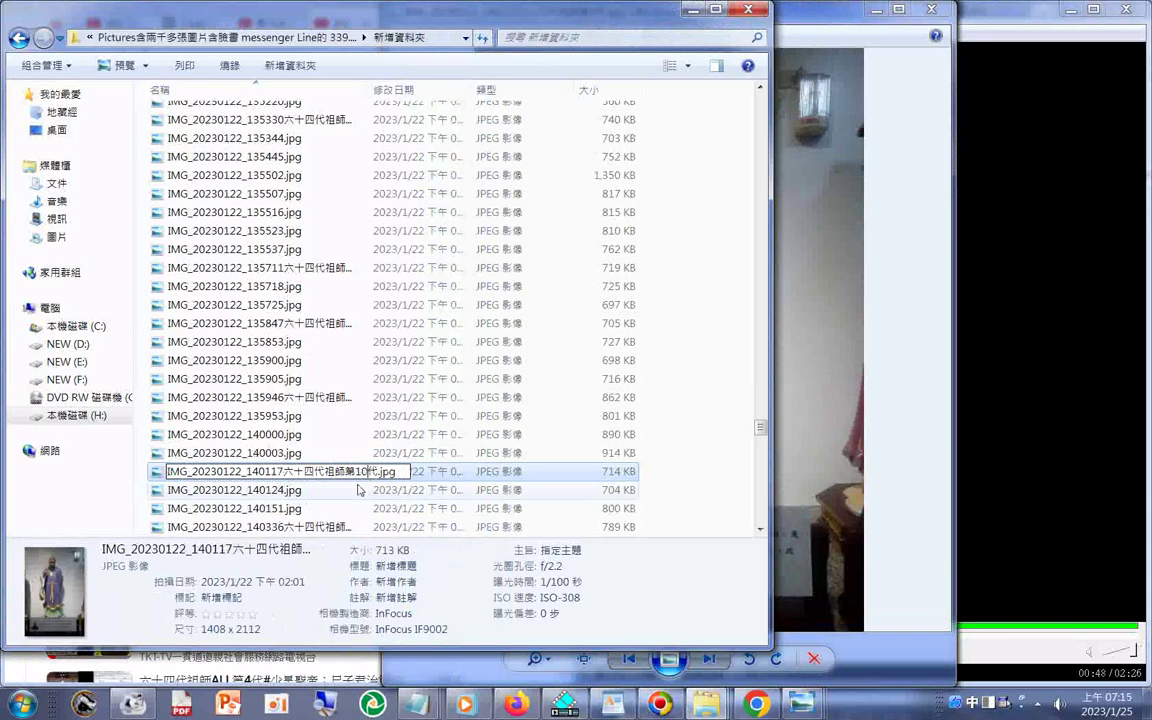
Check photos 140003 and 135946 at full size, and set the generation number in 135946's file name to 9.
double_click(278, 455)
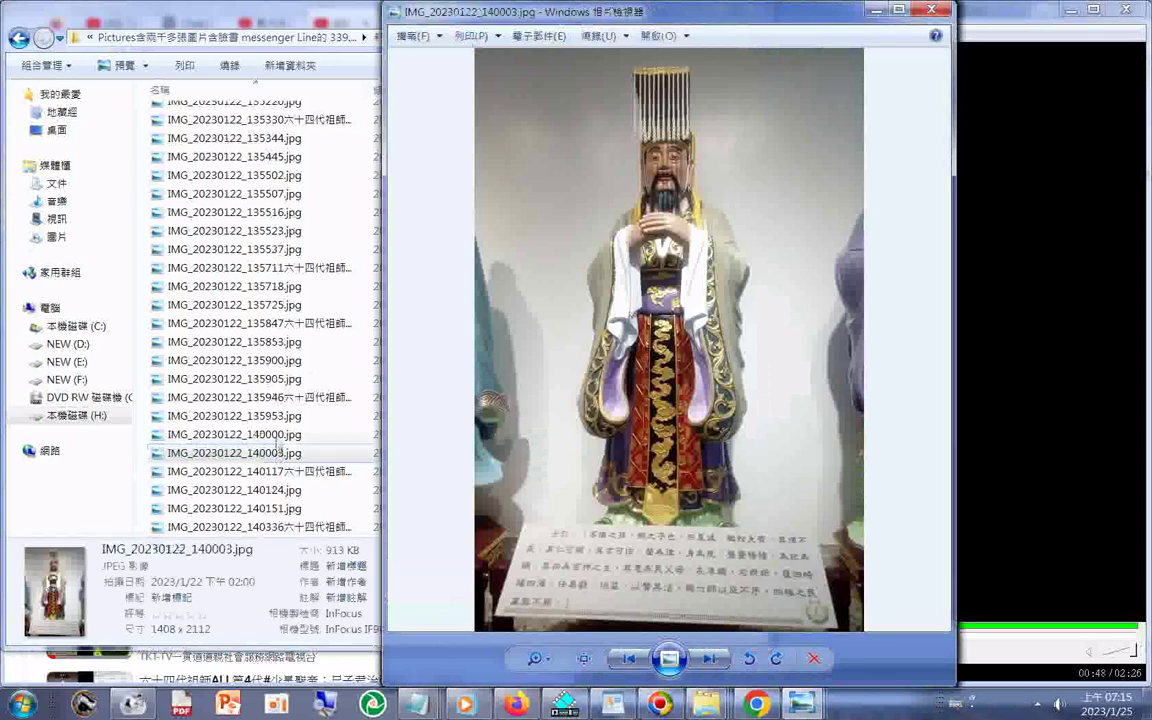
click(255, 434)
key(Up)
key(Up)
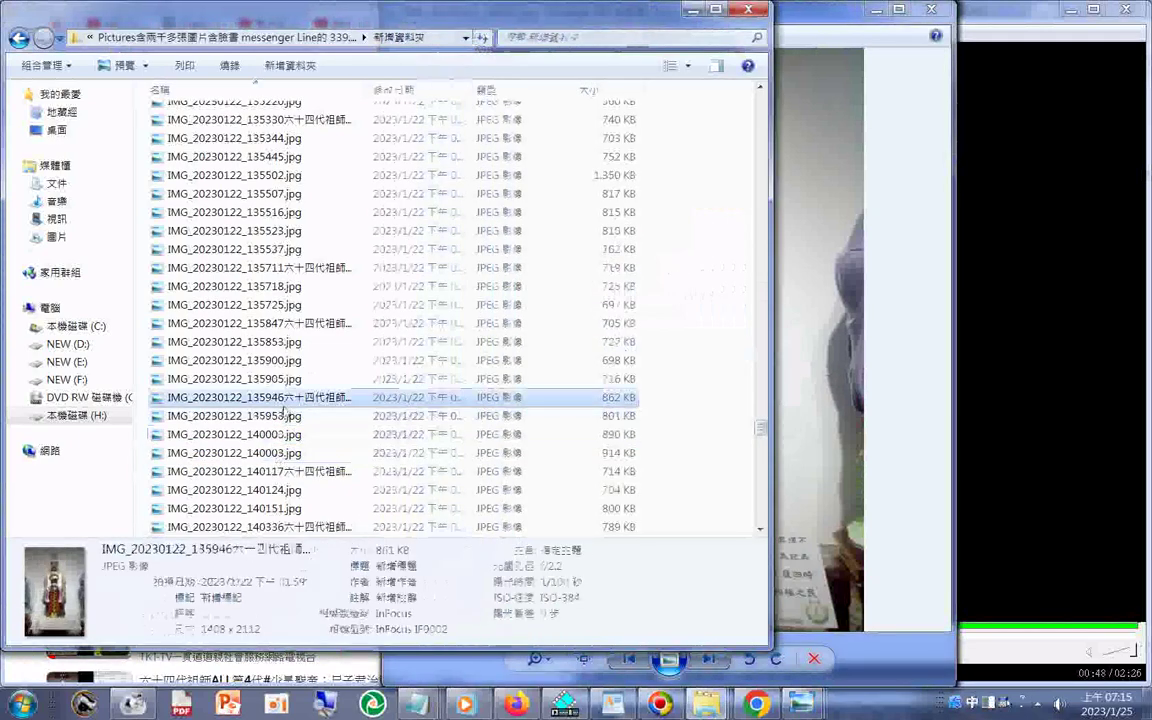
key(Return)
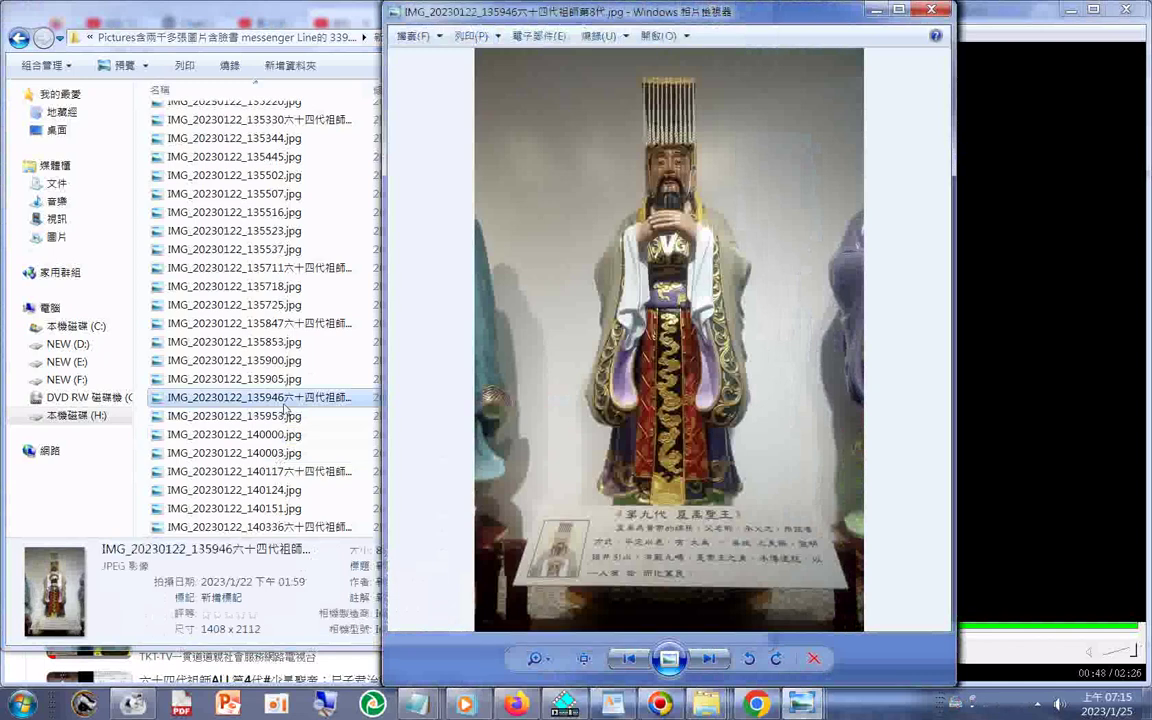
click(287, 405)
click(290, 399)
click(312, 399)
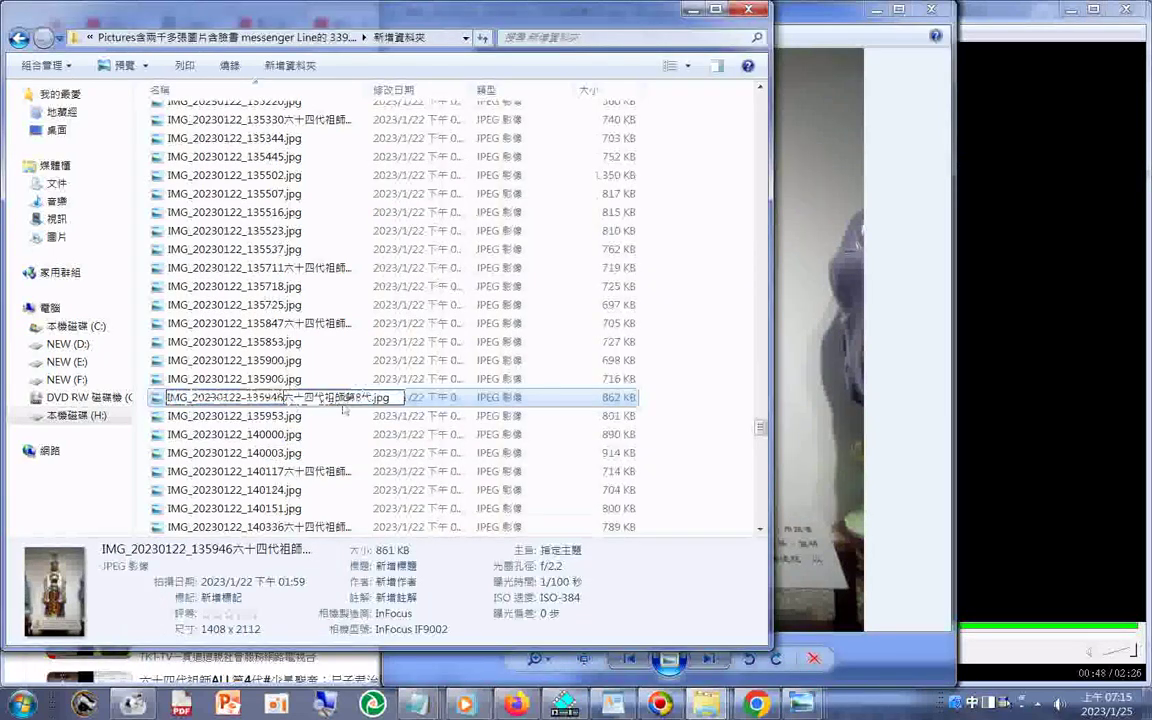
double_click(358, 400)
text(9)
Go back through the preceding photos to 135847, view its plaque, and set the generation number in its file name to 8.
click(253, 384)
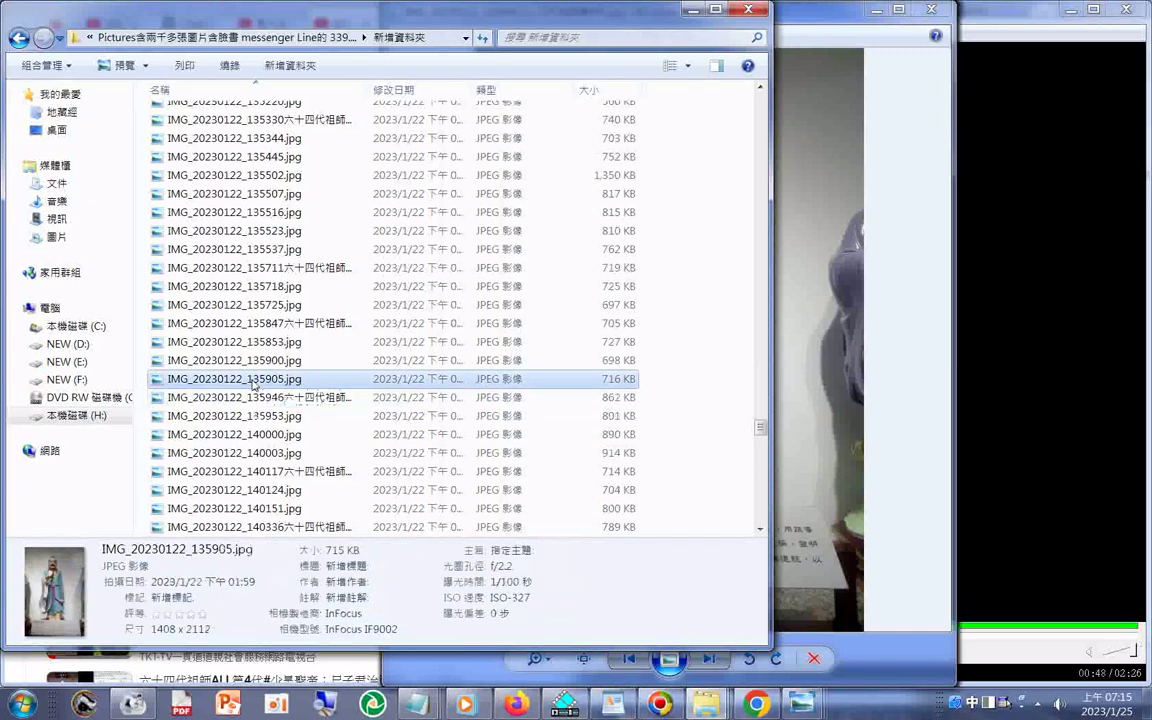
click(262, 362)
click(270, 342)
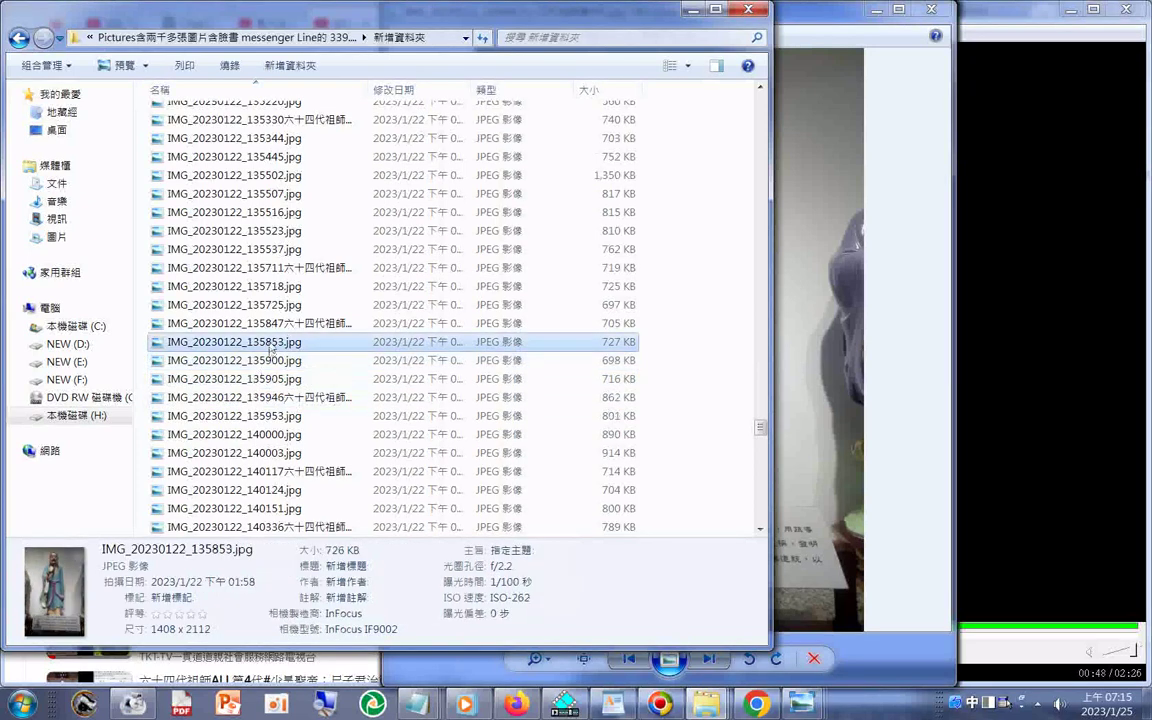
click(270, 328)
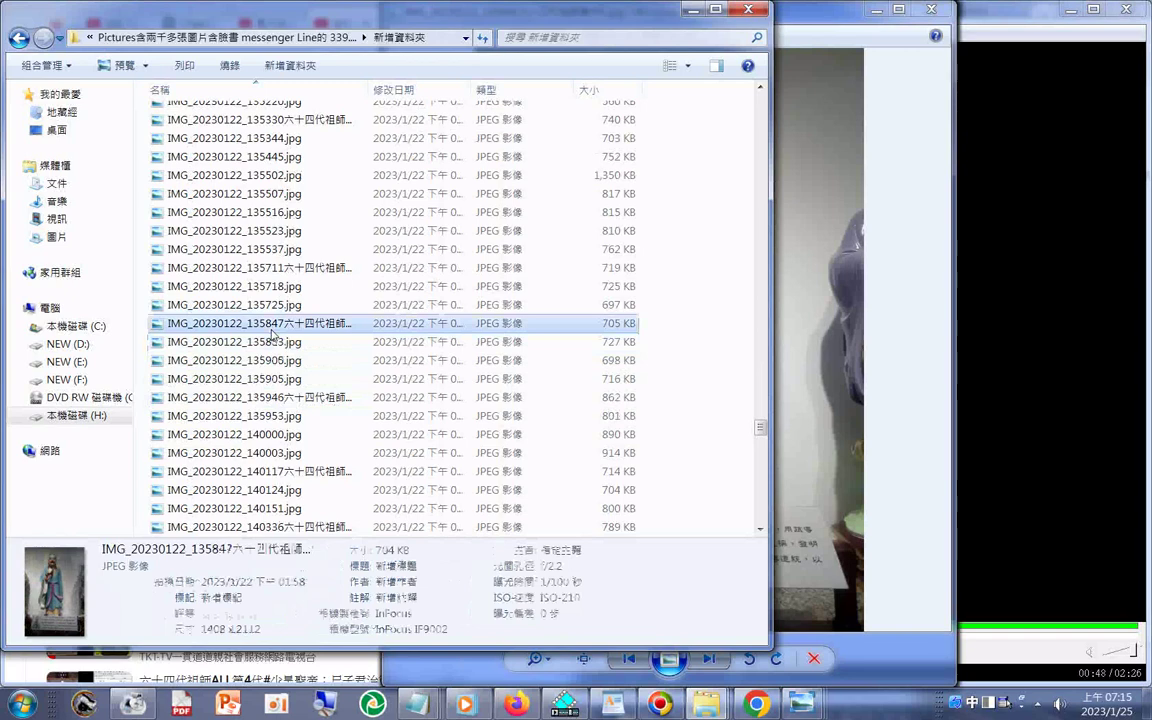
double_click(270, 328)
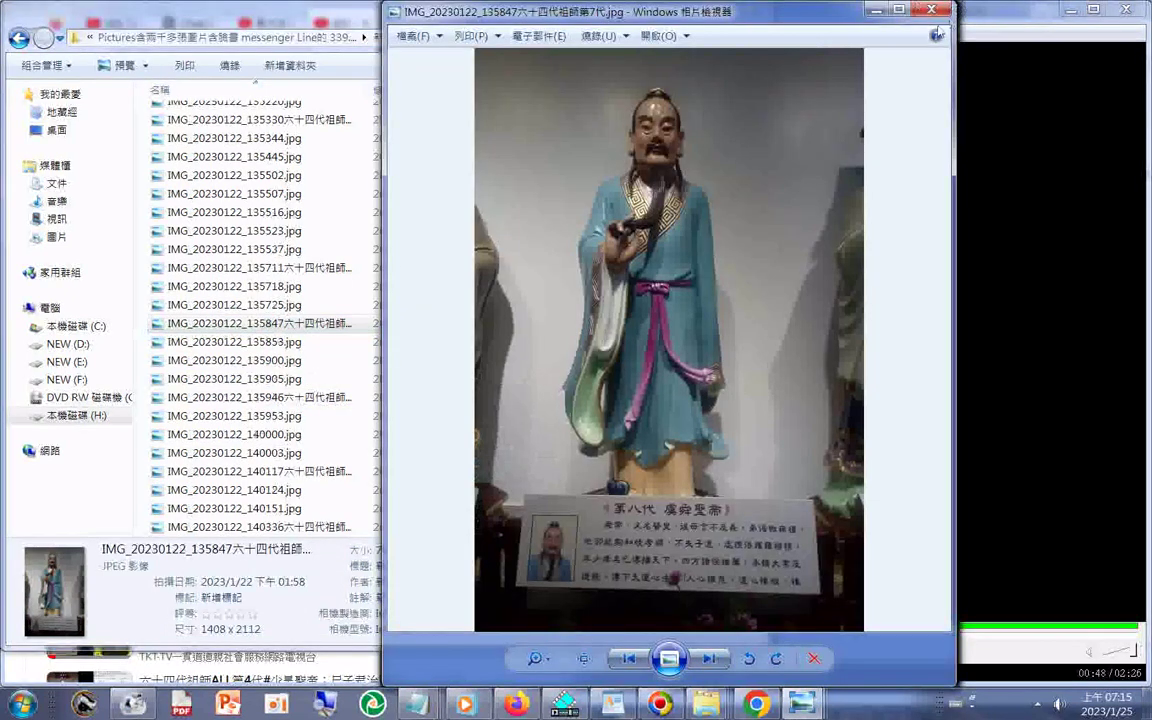
click(932, 12)
click(340, 325)
double_click(361, 327)
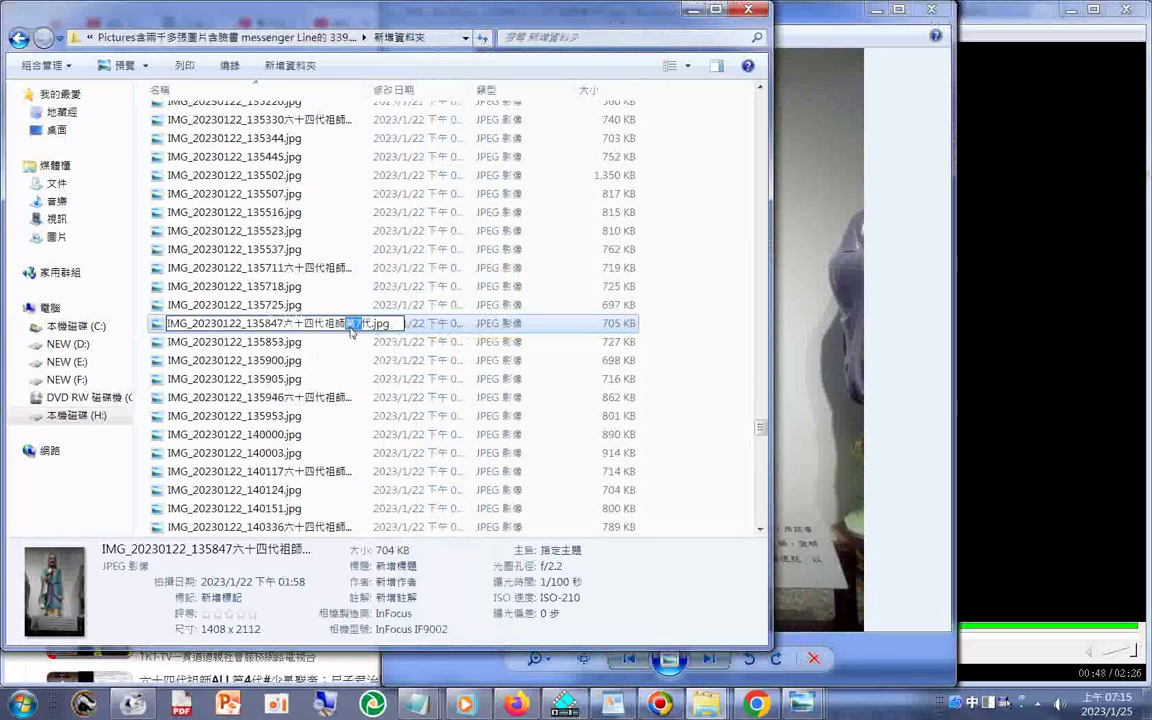
text(8)
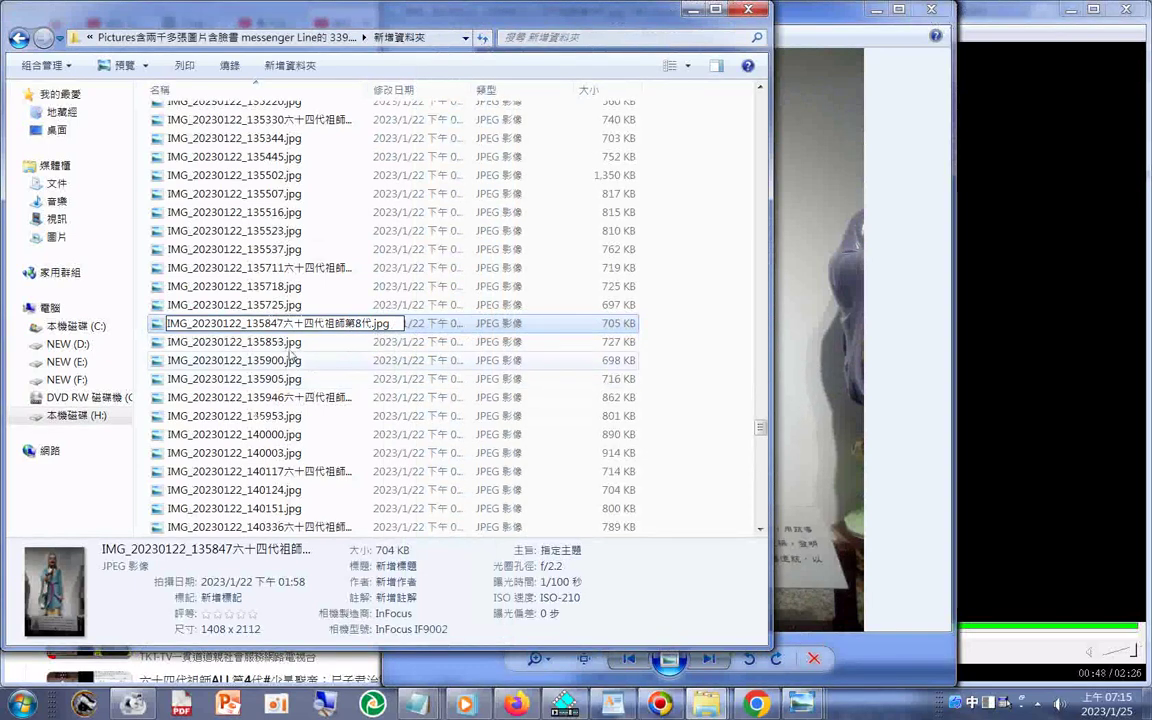
key(Return)
View the plaque in photo 135711 and correct the generation number in its file name.
key(Up)
key(Up)
key(Up)
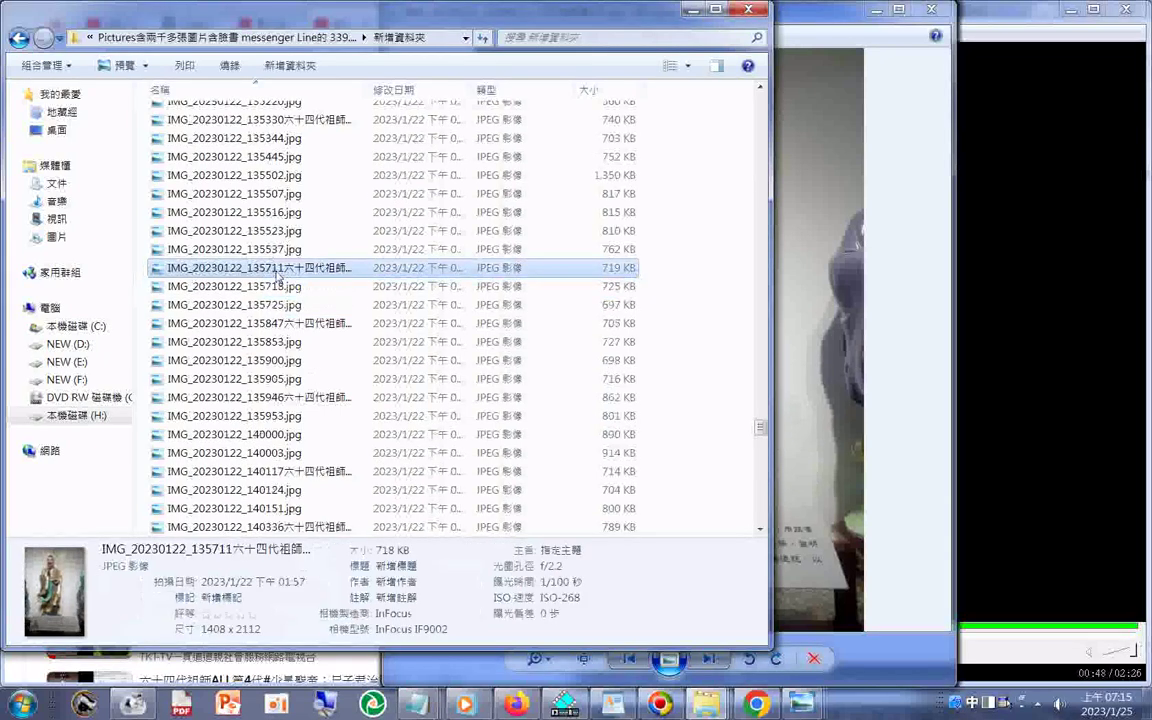
key(Return)
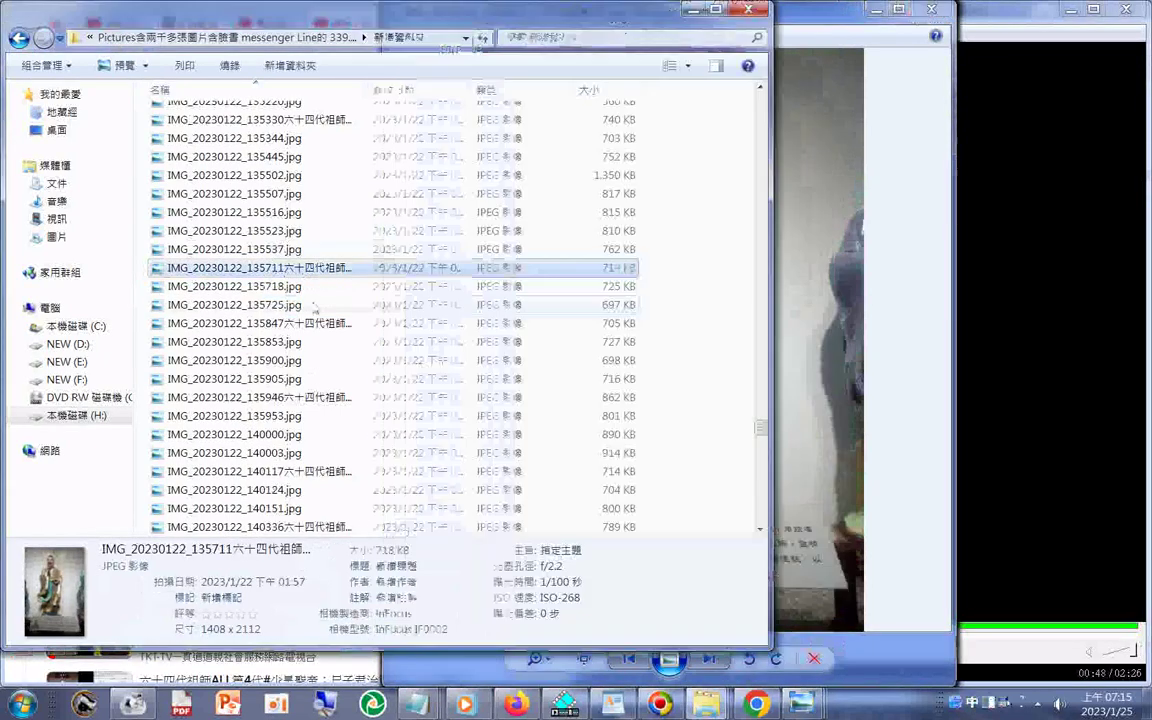
click(277, 270)
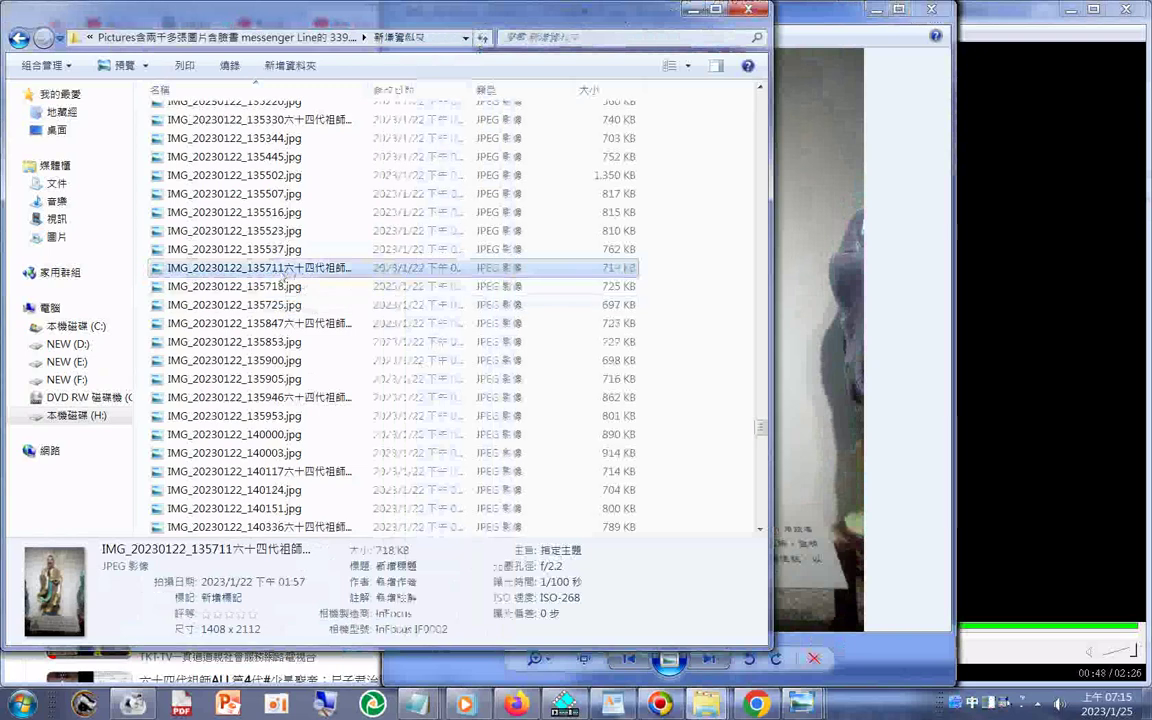
click(280, 272)
drag(354, 269, 362, 270)
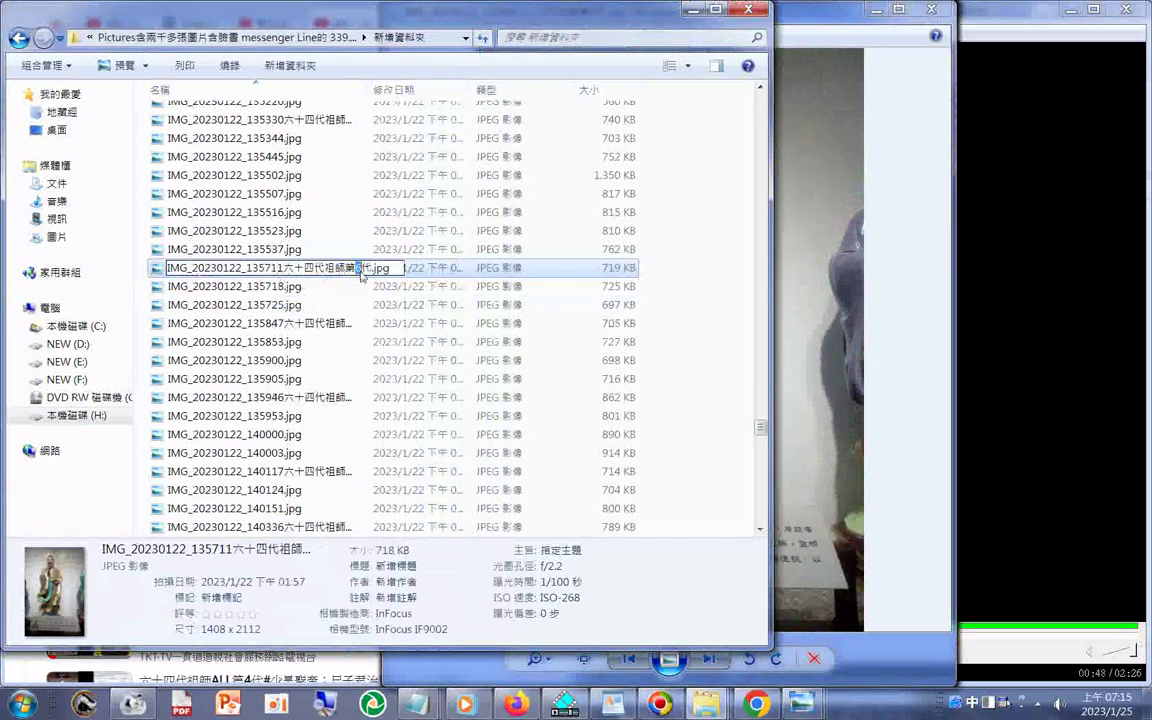
Check photos 135537 back to 135330, viewing 135445, 135344 and 135330 at full size to compare the plaque's generation with the file name.
click(250, 249)
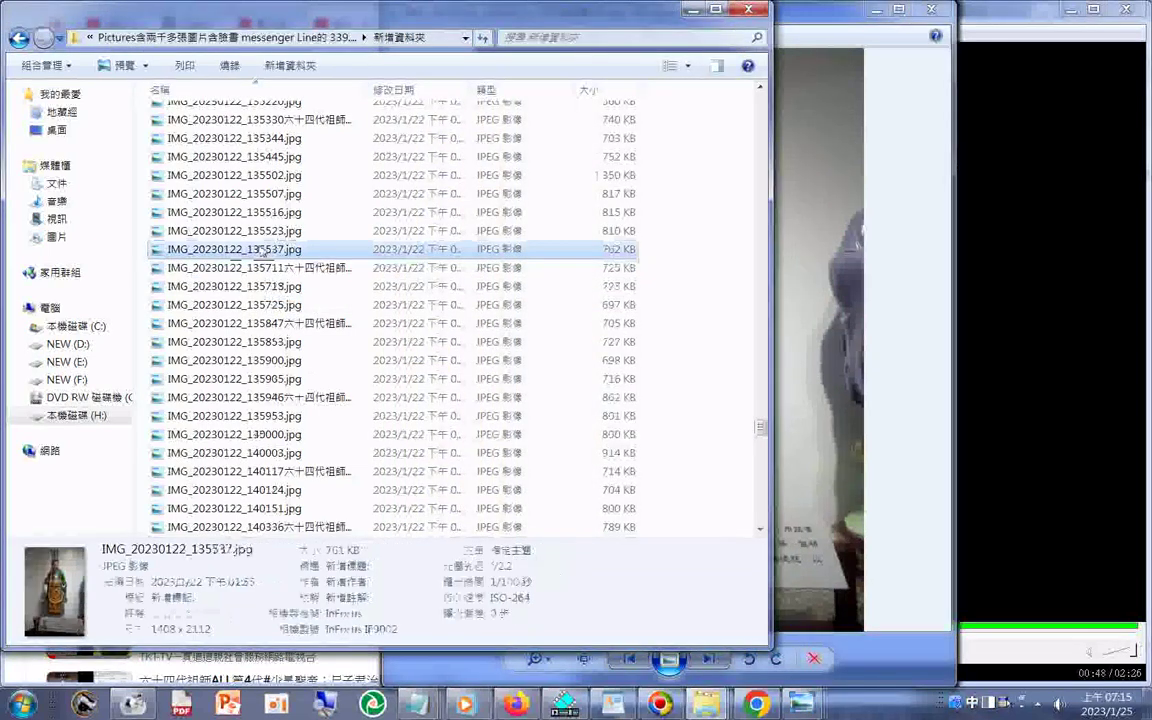
click(273, 232)
click(251, 212)
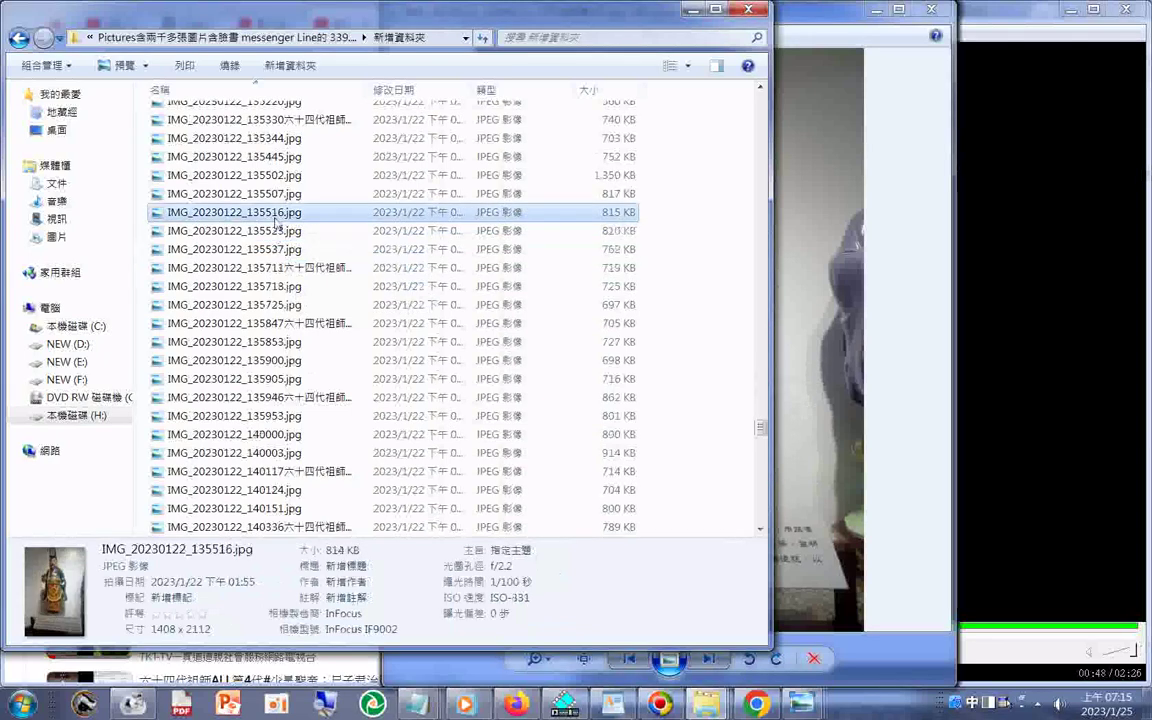
click(273, 196)
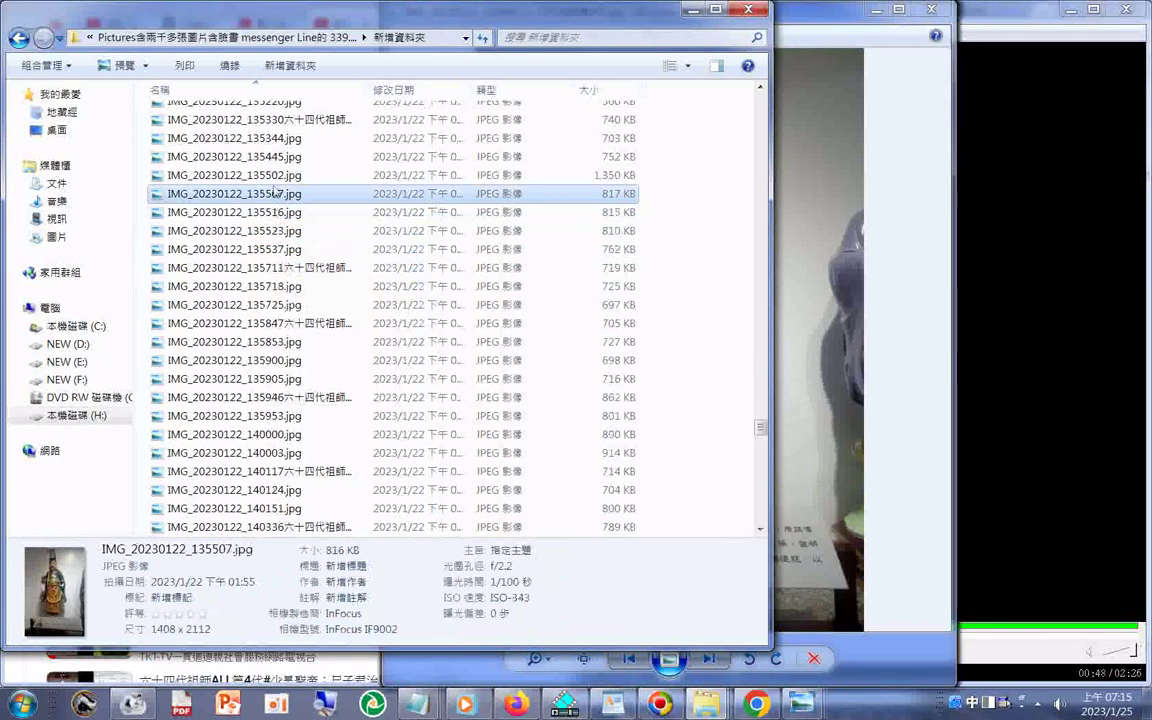
click(276, 180)
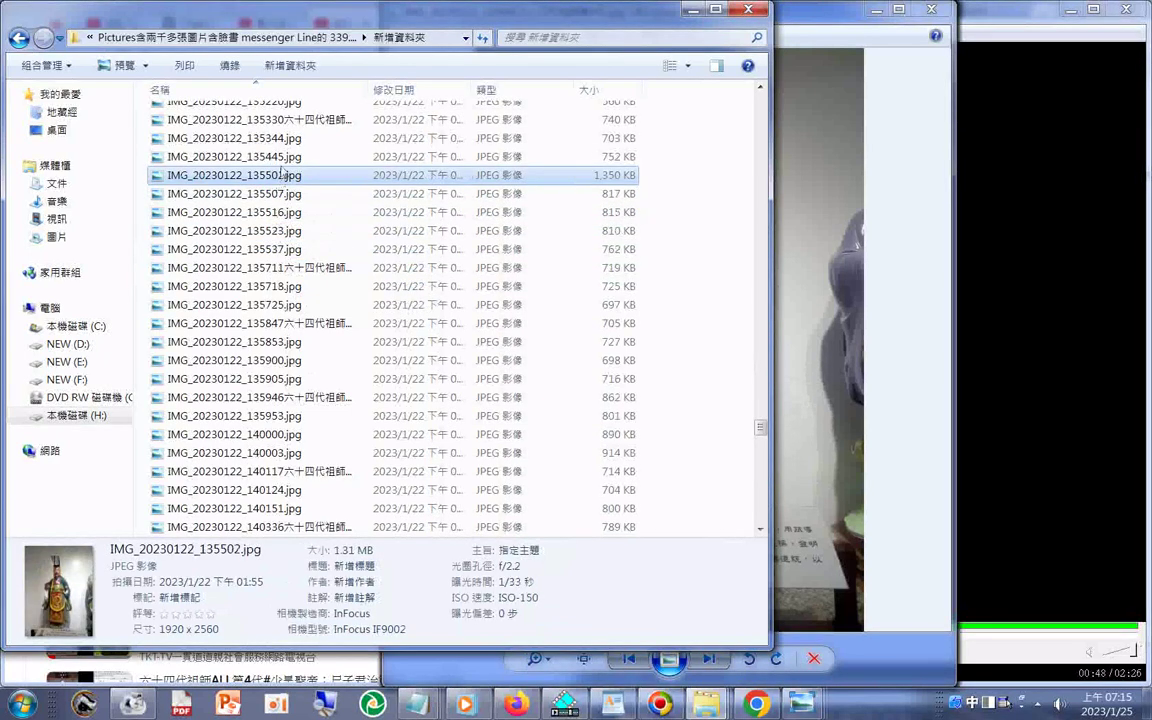
click(283, 160)
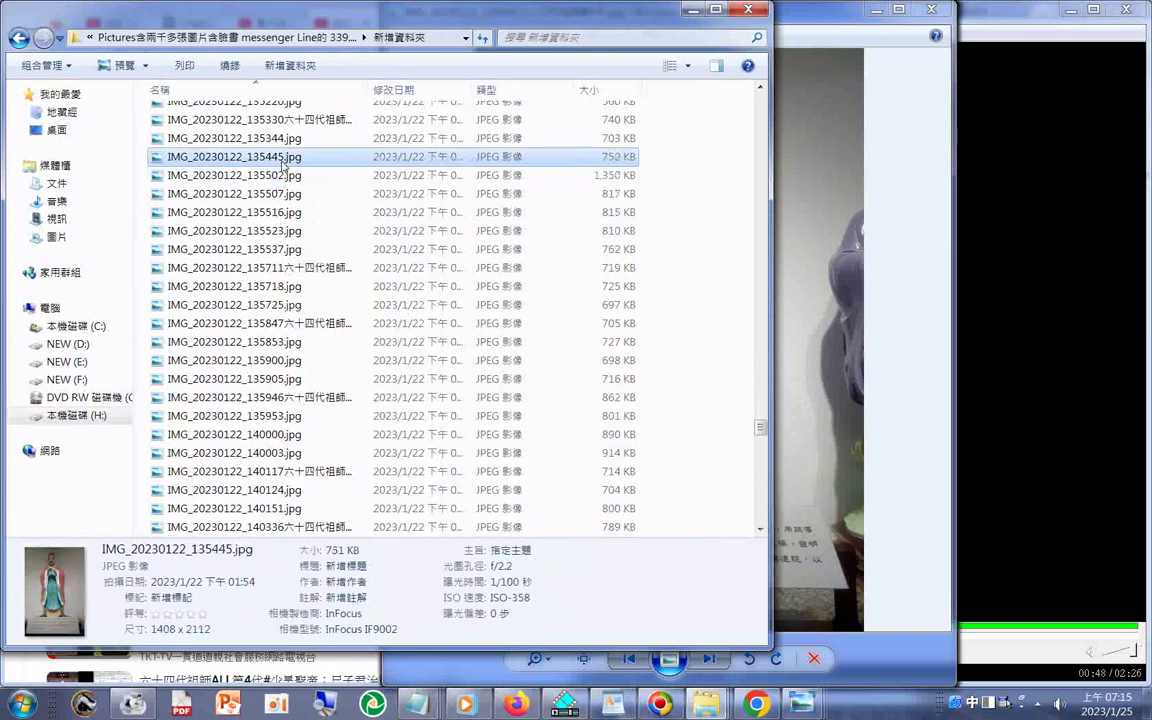
double_click(283, 160)
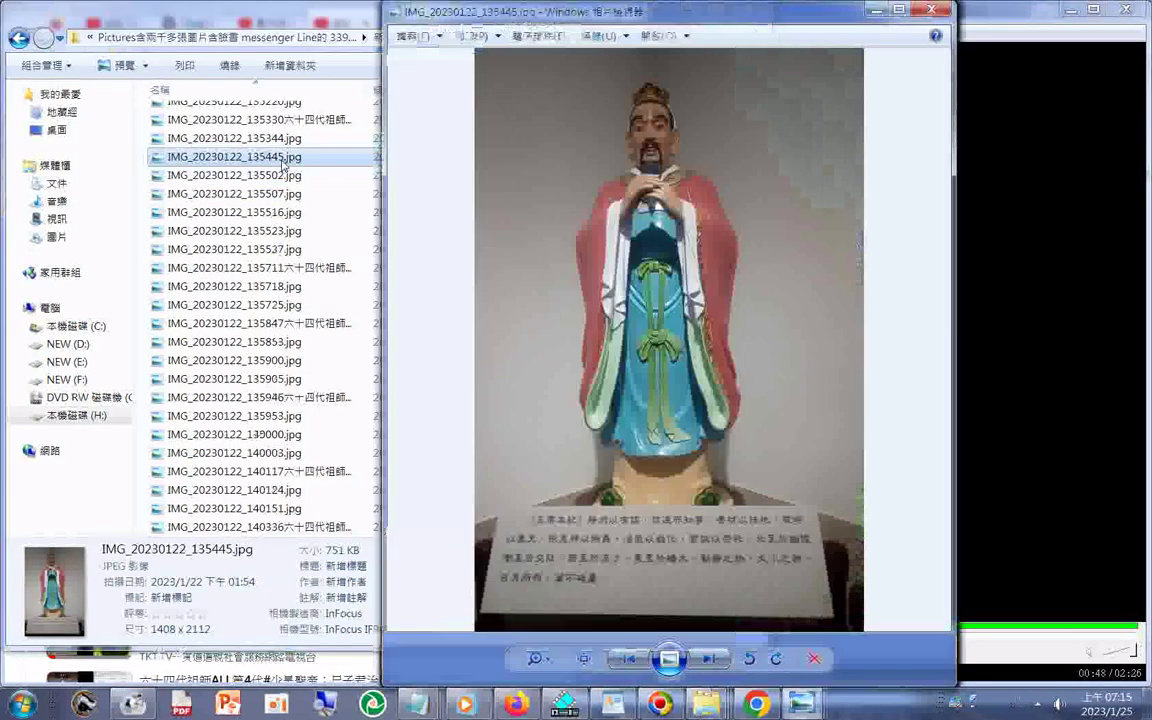
click(283, 140)
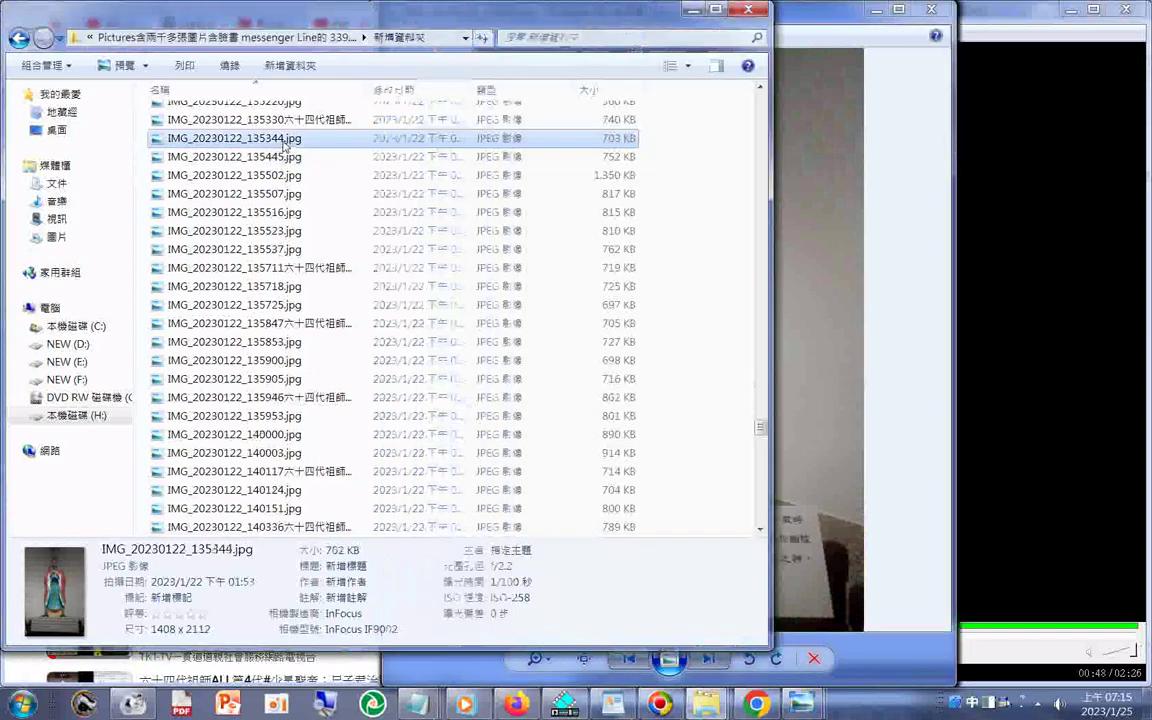
double_click(284, 142)
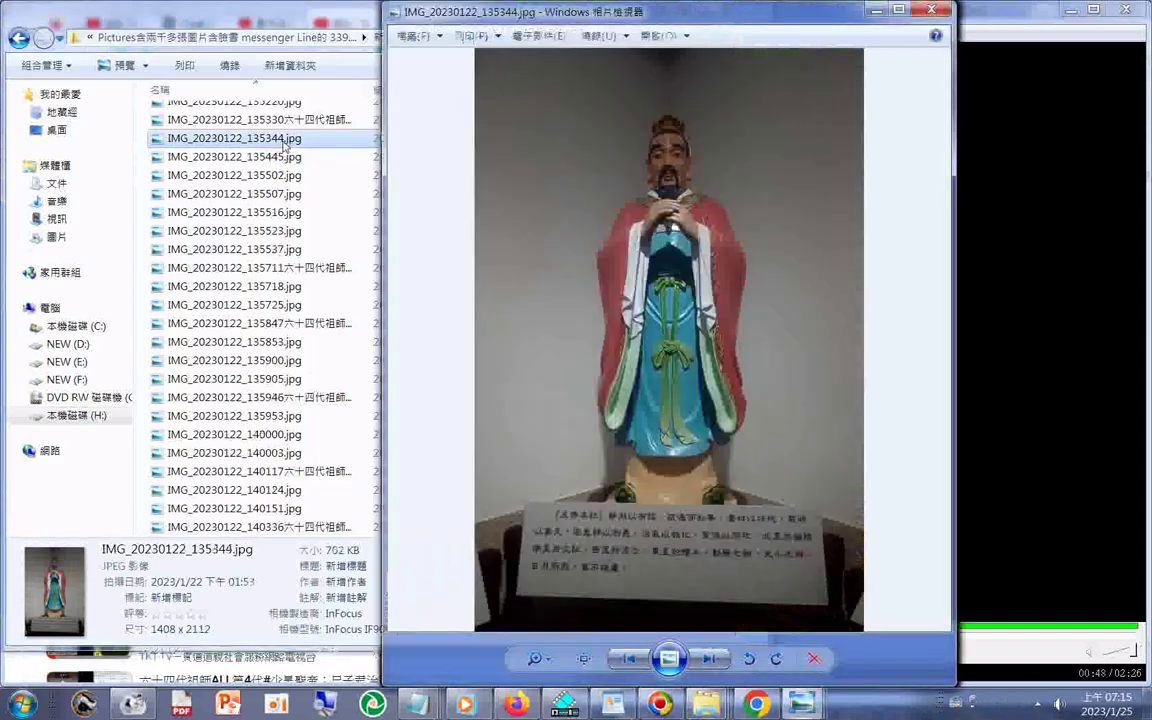
click(285, 121)
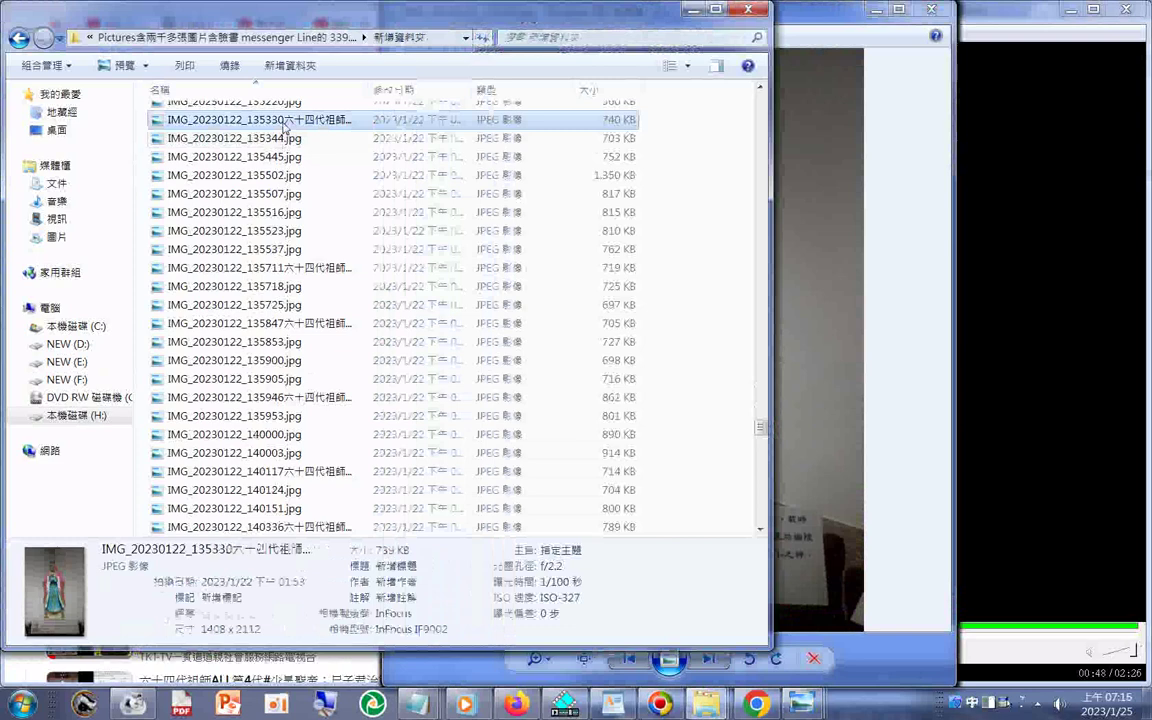
double_click(284, 121)
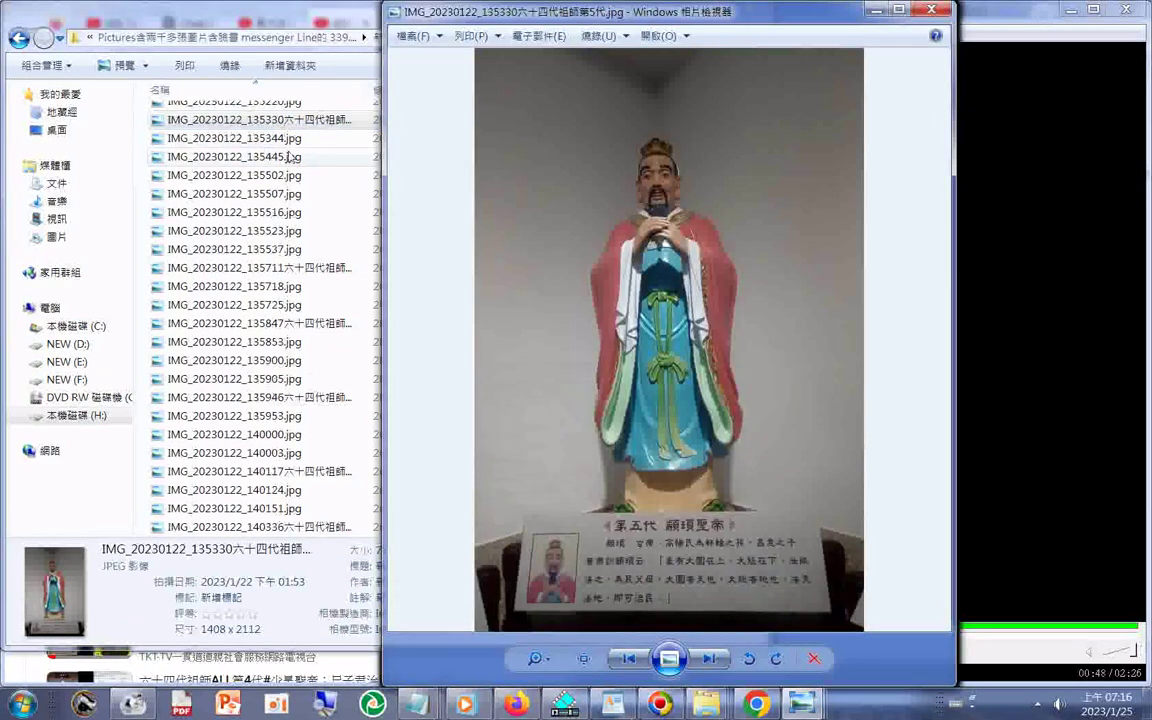
click(933, 13)
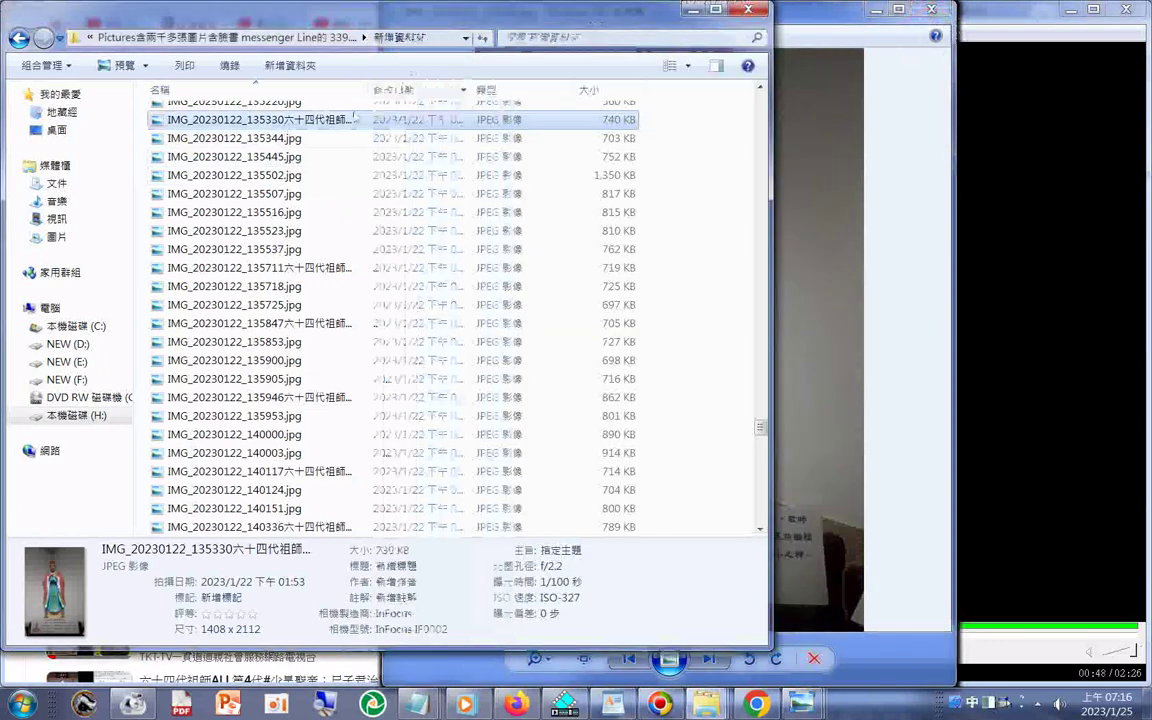
click(316, 121)
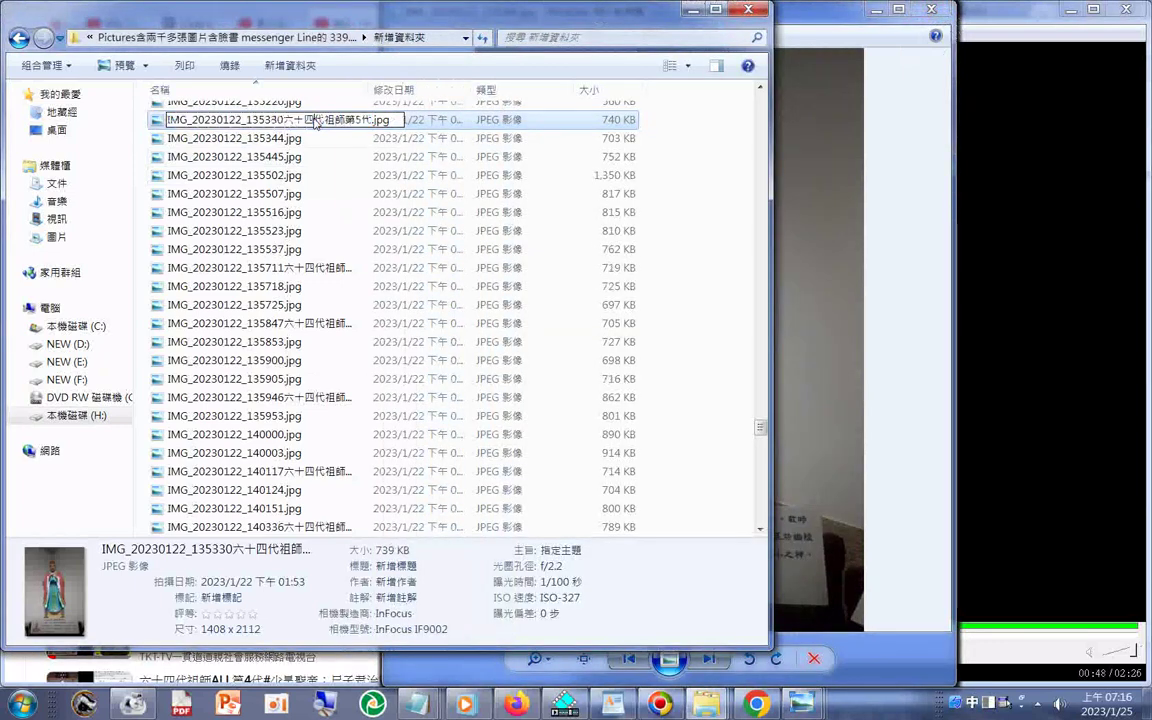
Go through photos 135344 to 135502, view 135502's plaque, and insert the title 六十四代祖師第6代 behind the time stamp in 135502's file name.
click(232, 143)
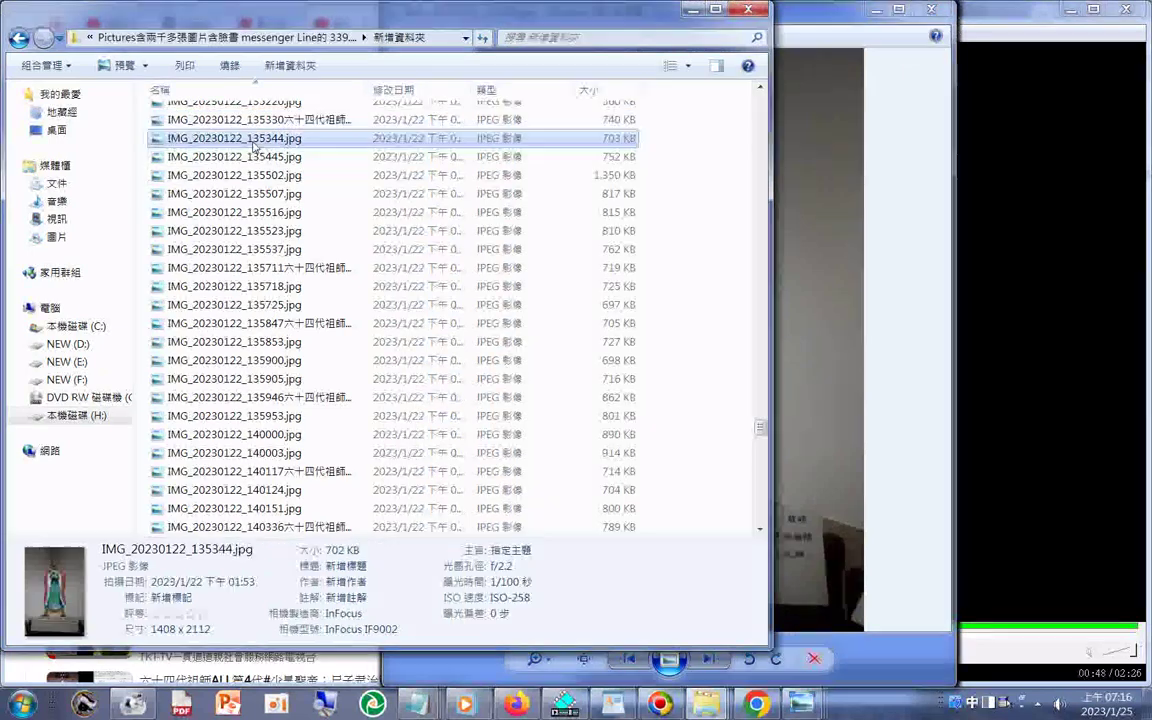
click(232, 160)
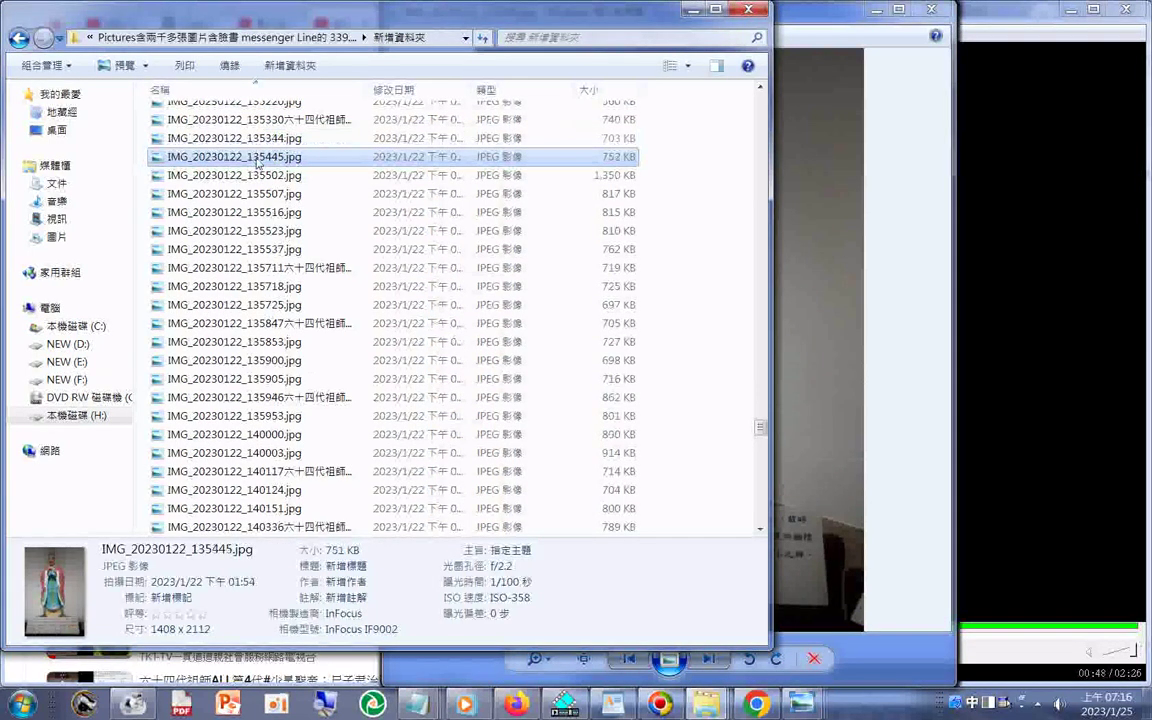
click(253, 119)
click(246, 139)
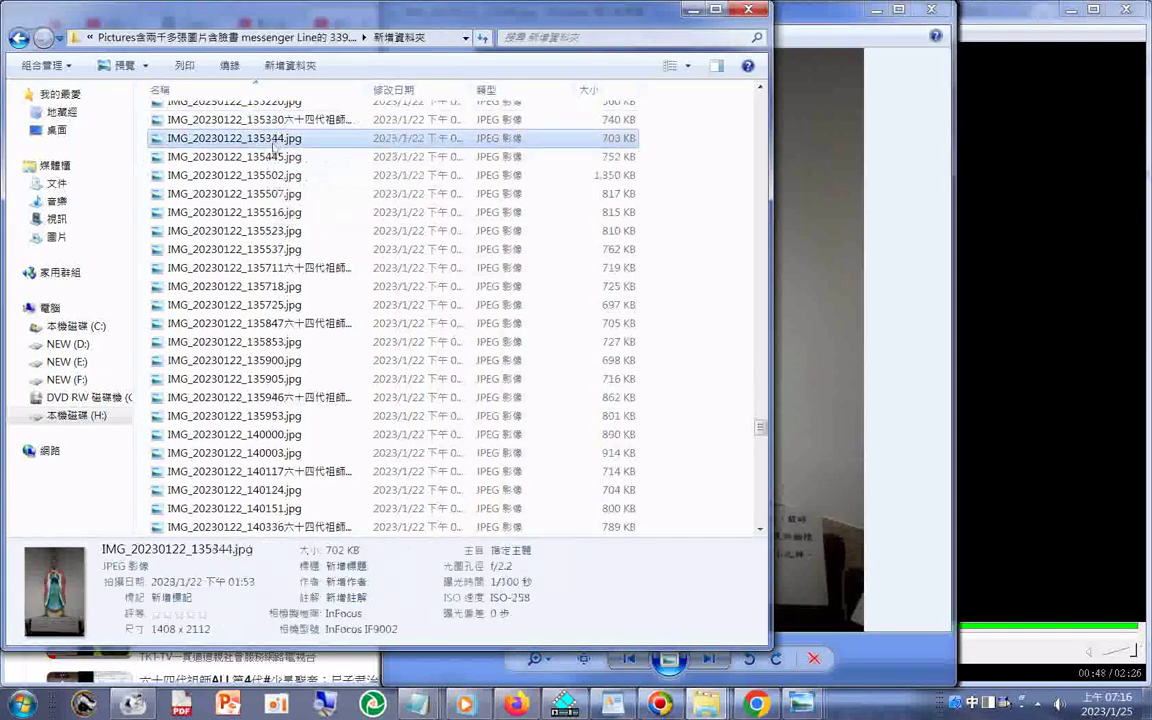
click(242, 160)
click(240, 175)
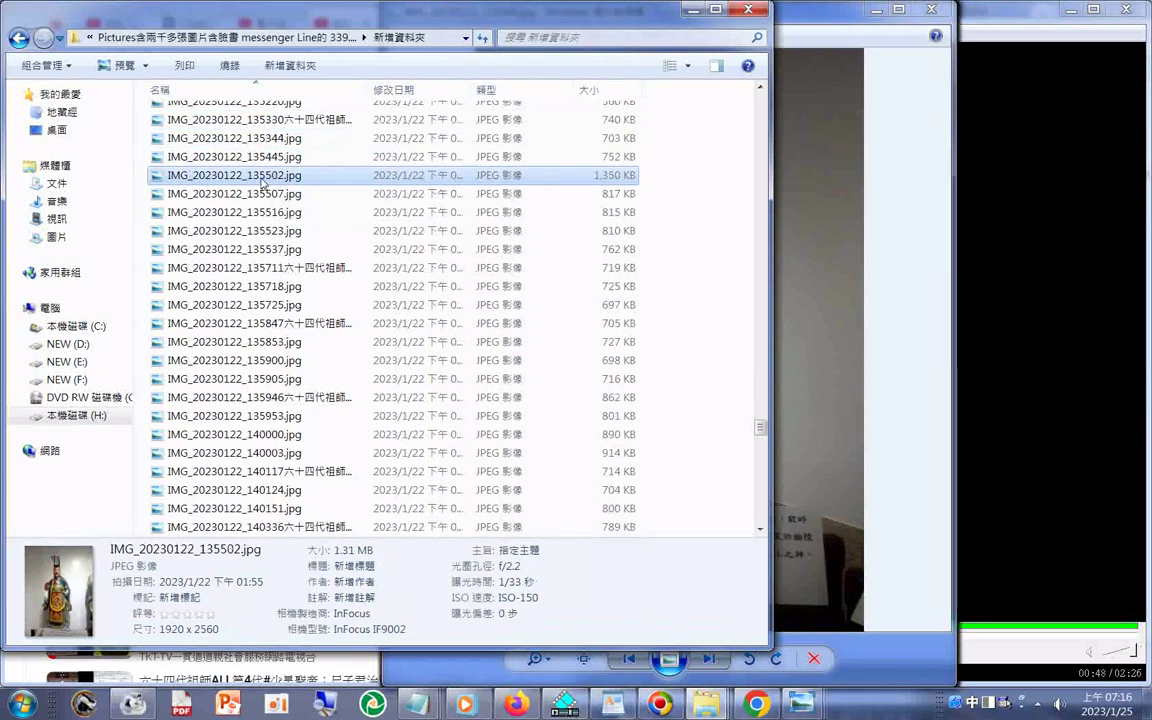
double_click(262, 181)
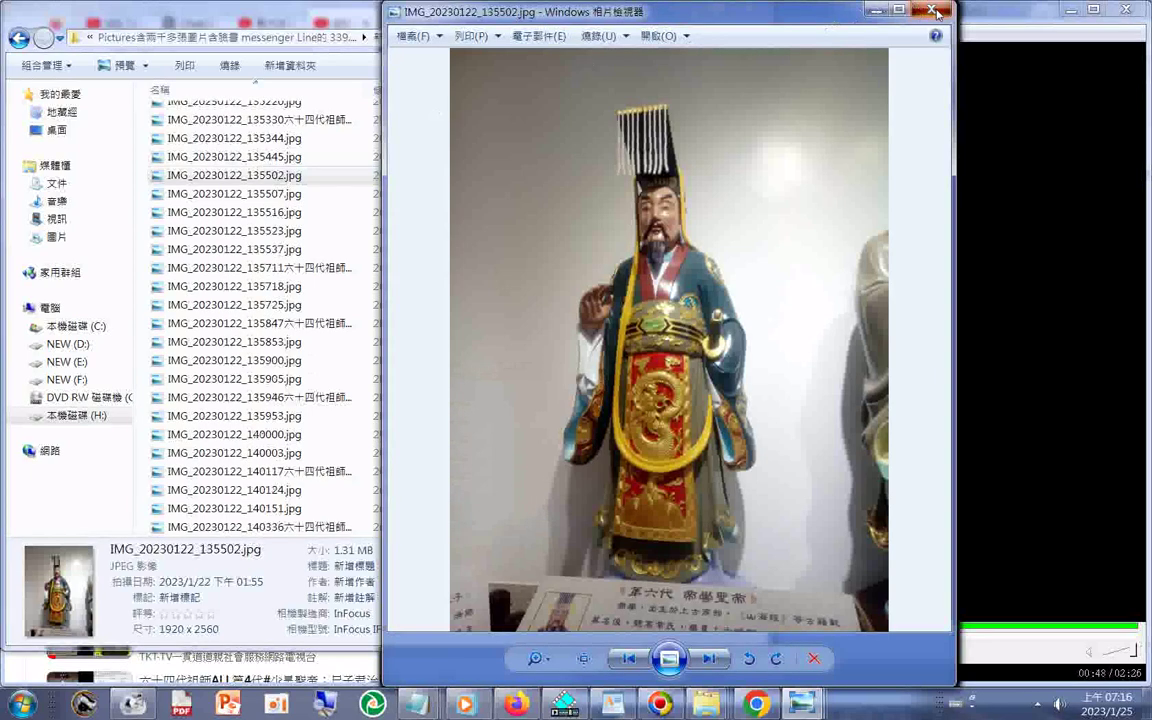
click(340, 176)
click(268, 180)
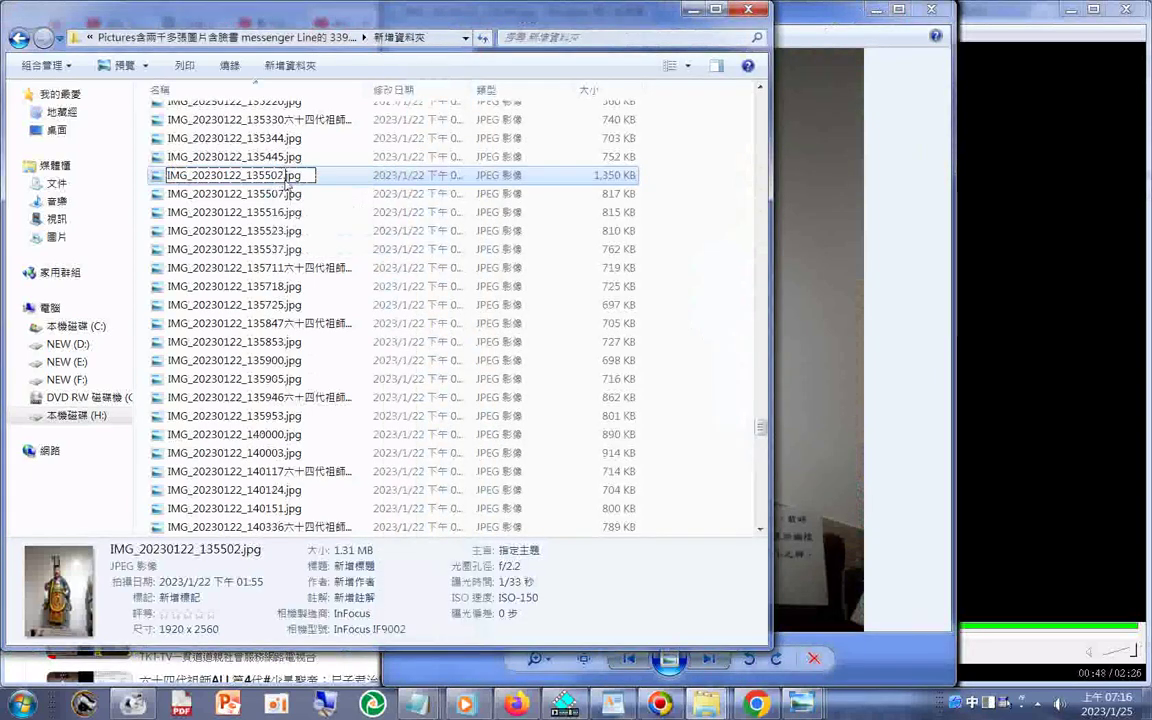
right_click(283, 180)
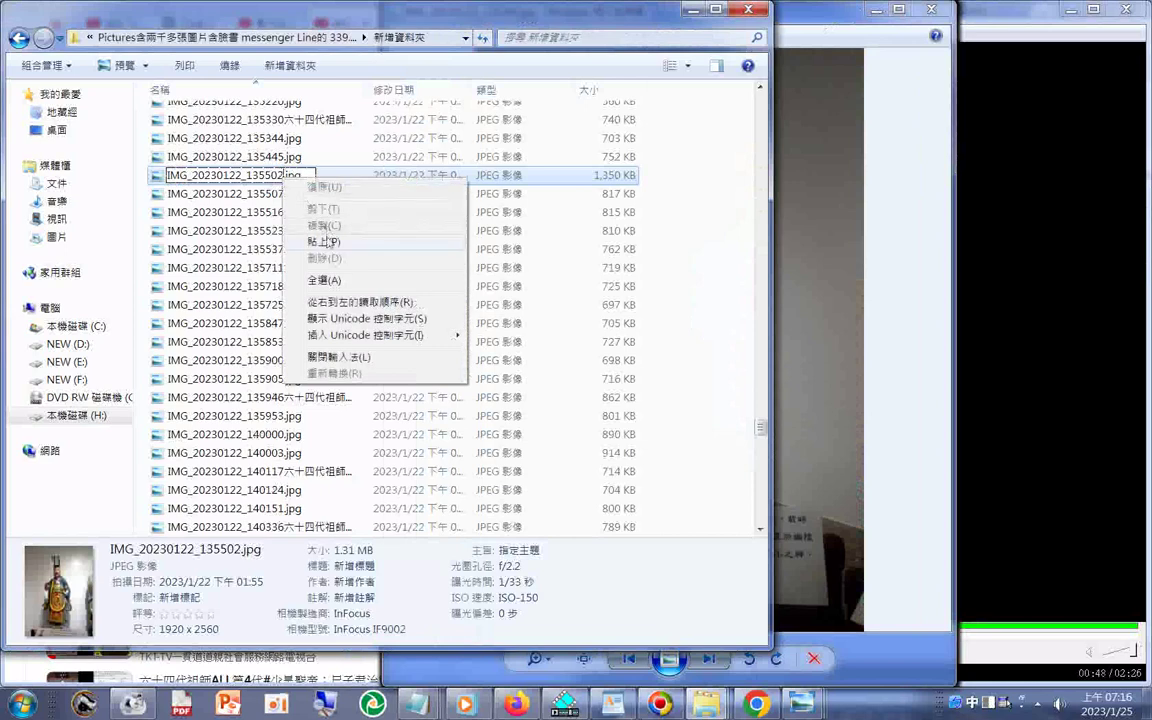
click(293, 208)
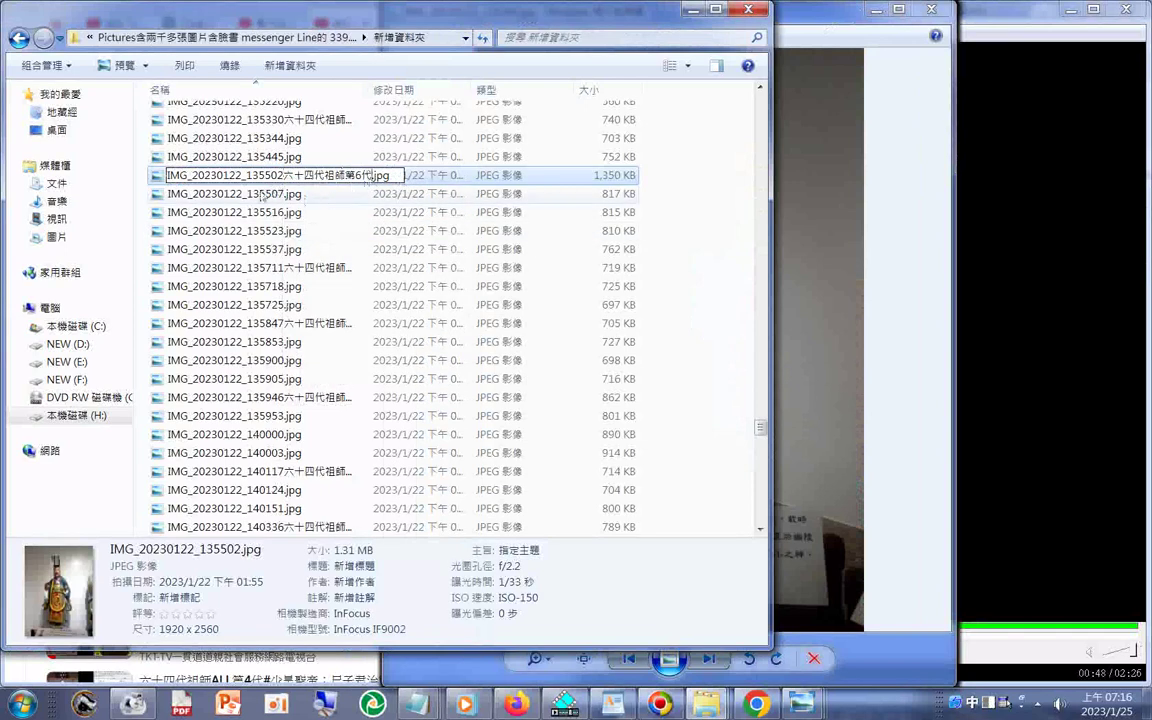
click(250, 212)
click(250, 230)
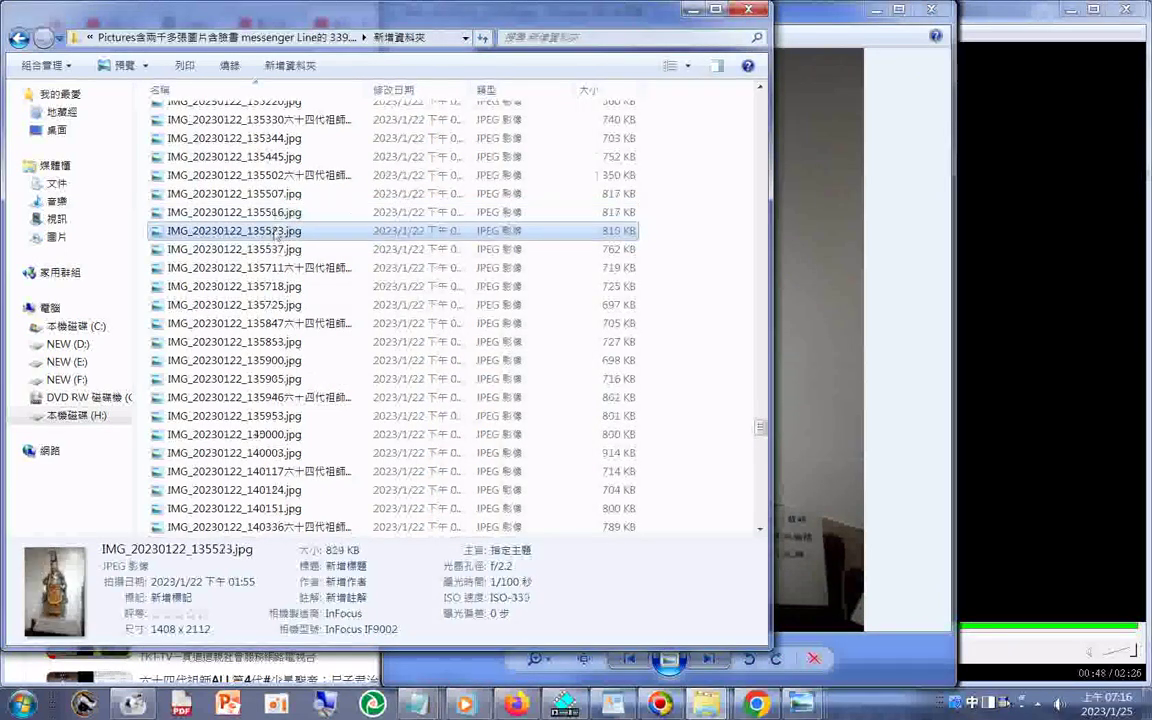
View photos 135711 and 135502 at full size to compare the plaques' generations with their file names.
click(272, 249)
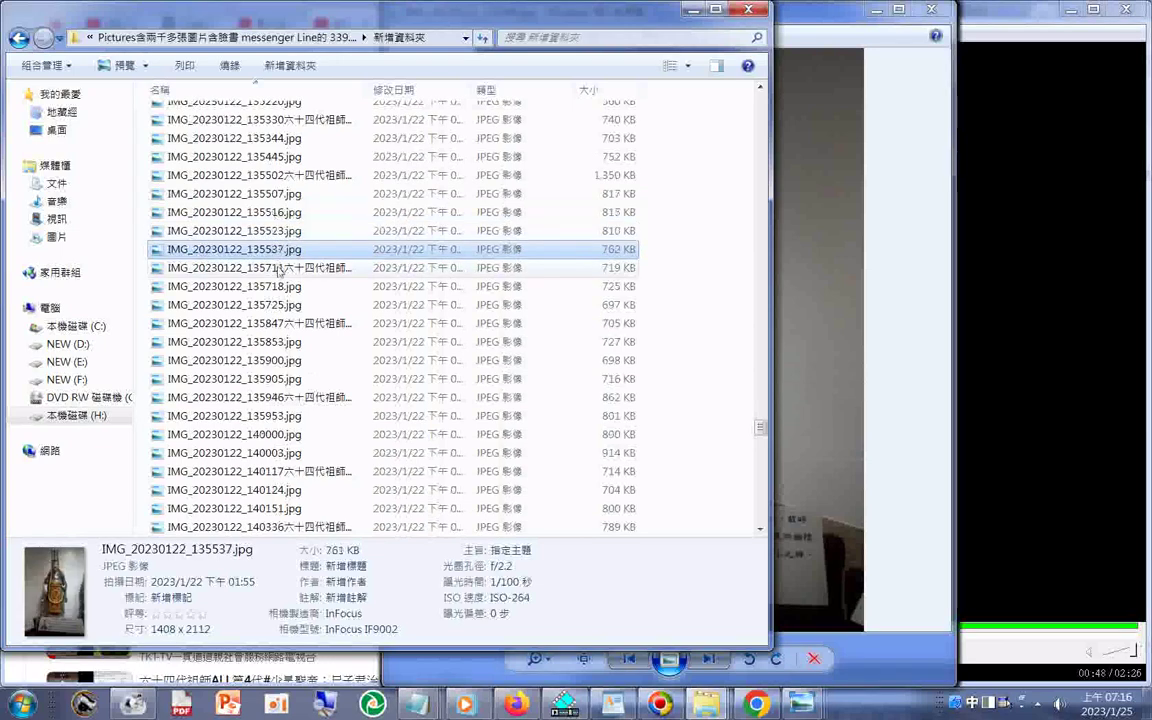
click(280, 268)
double_click(280, 268)
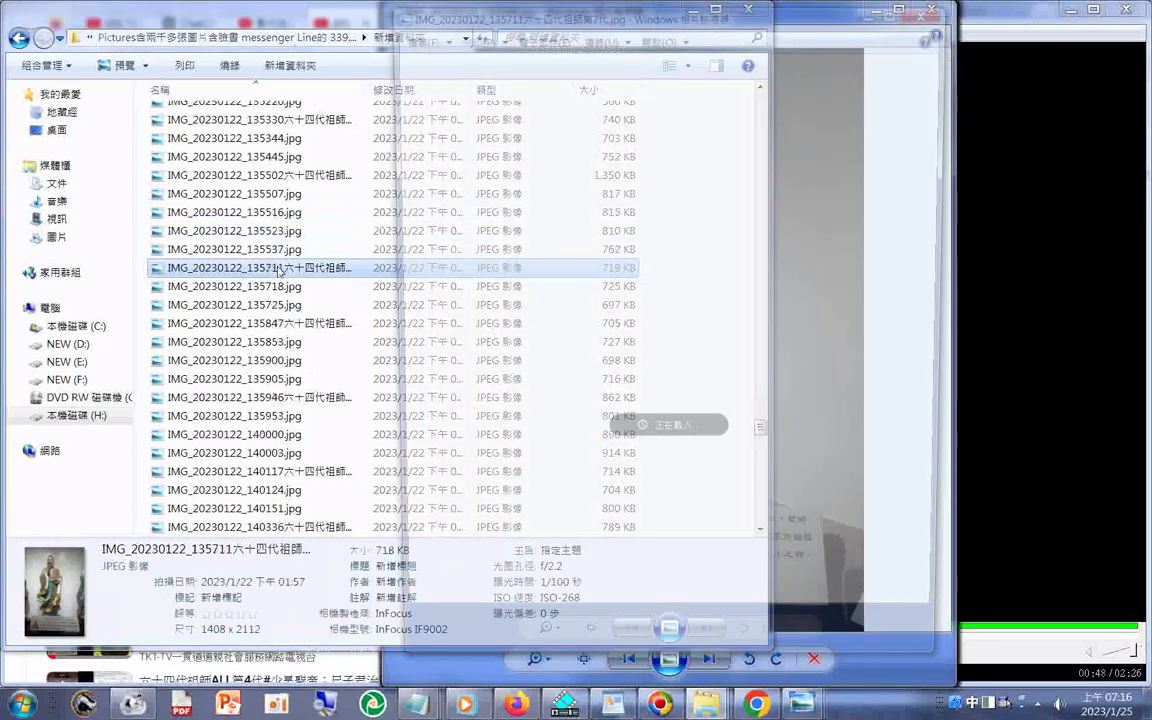
click(931, 12)
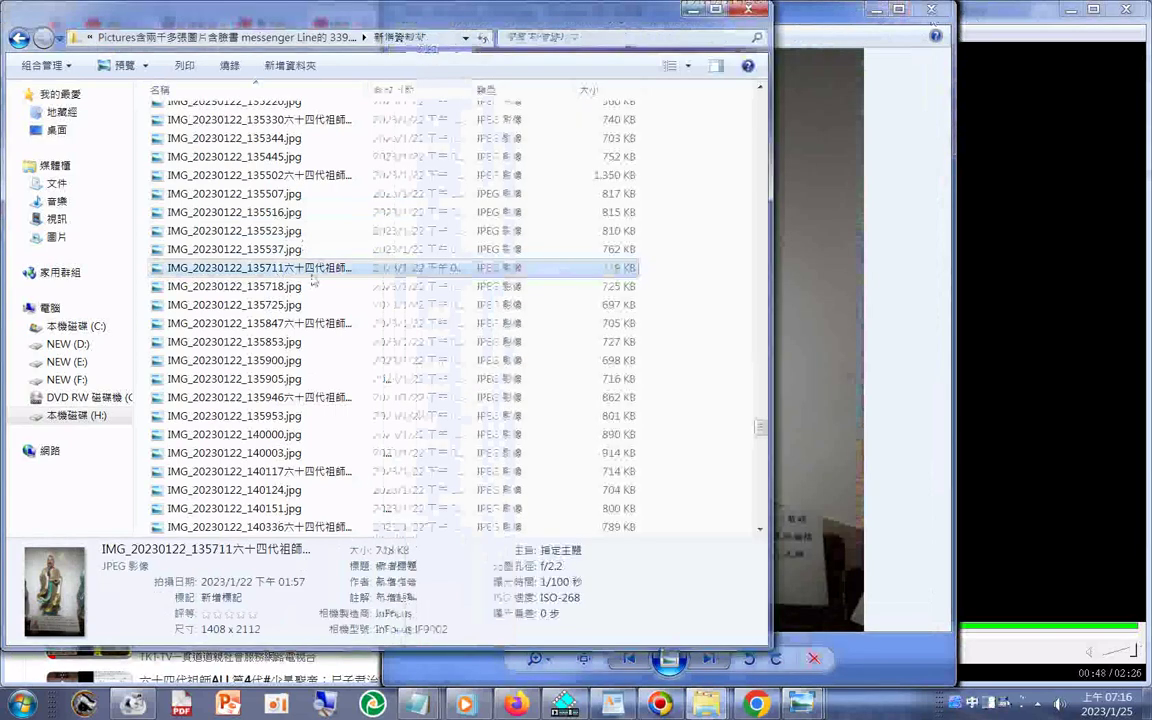
double_click(311, 272)
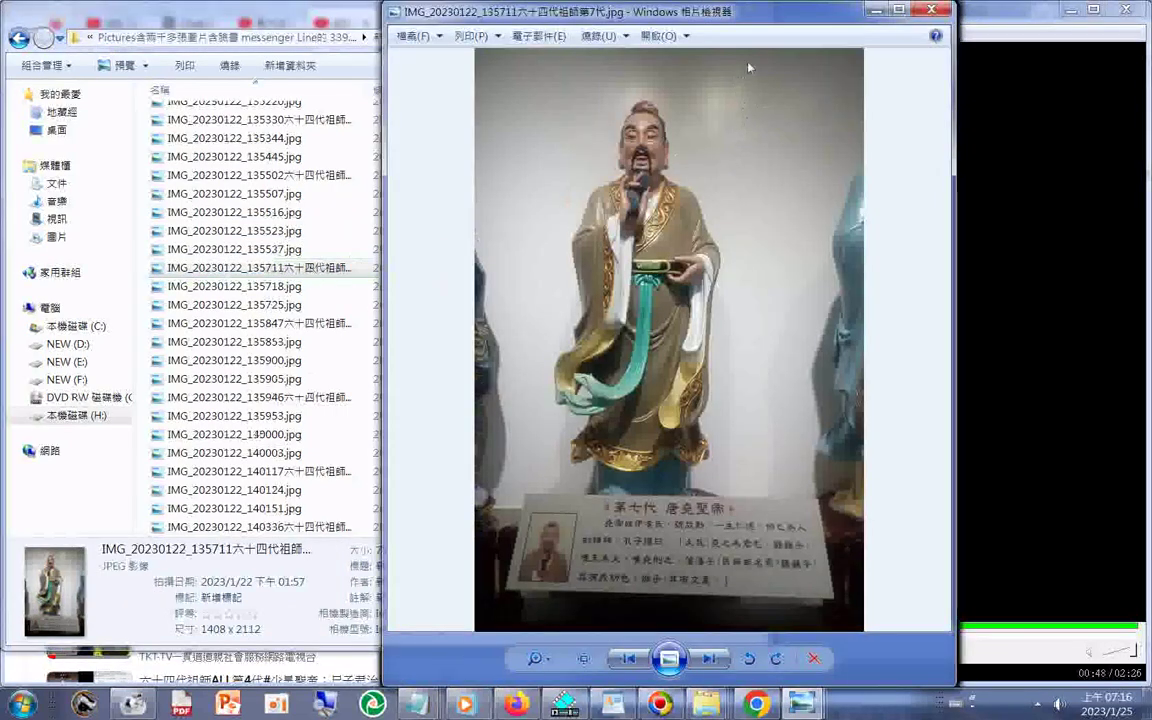
click(931, 12)
double_click(298, 176)
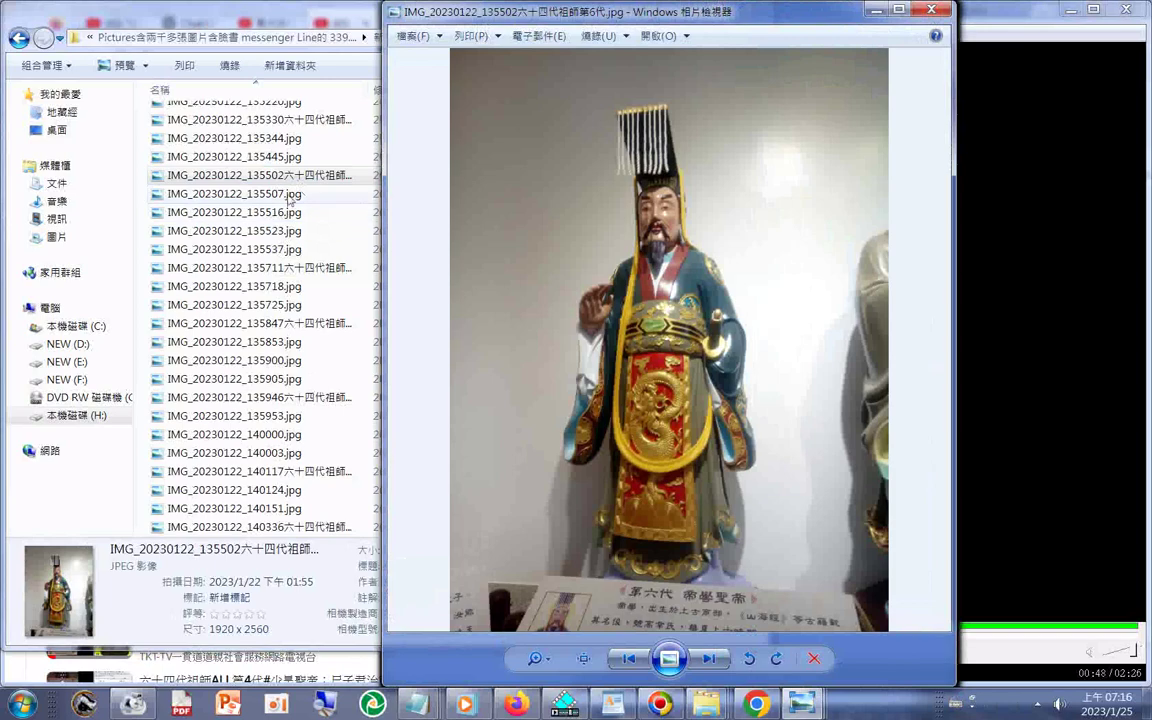
View photo 135507's plaque and insert the title 六十四代祖師第6代 behind the time stamp in its file name.
double_click(288, 196)
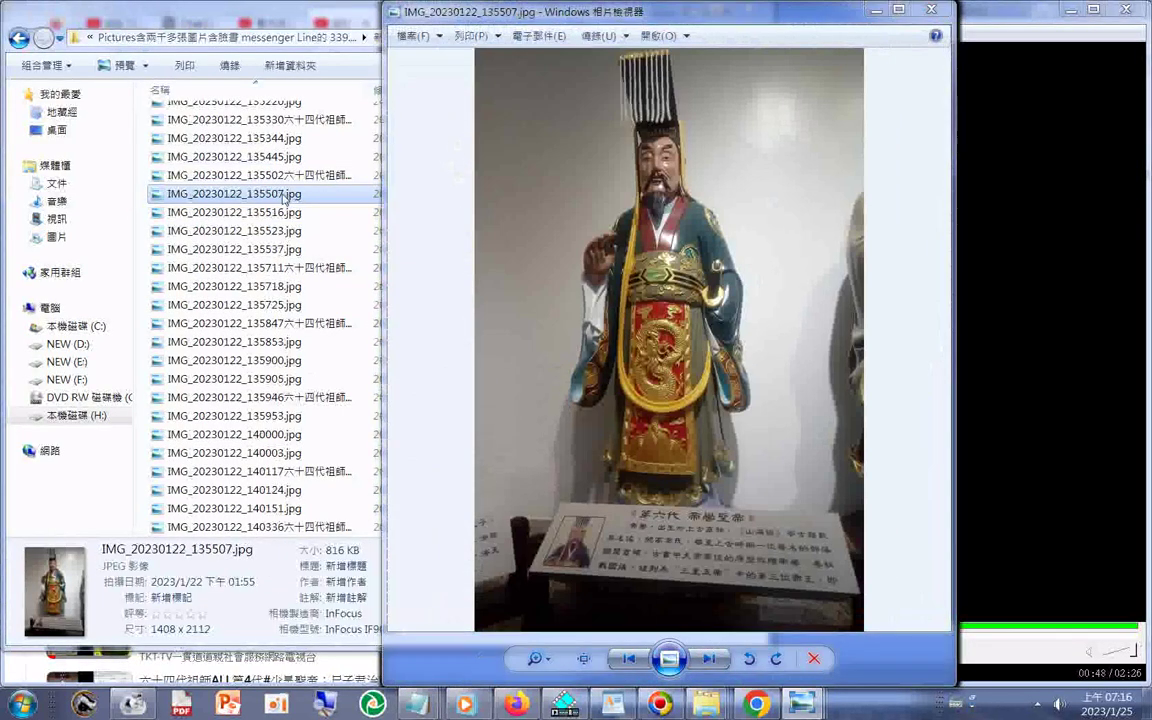
click(285, 197)
click(285, 197)
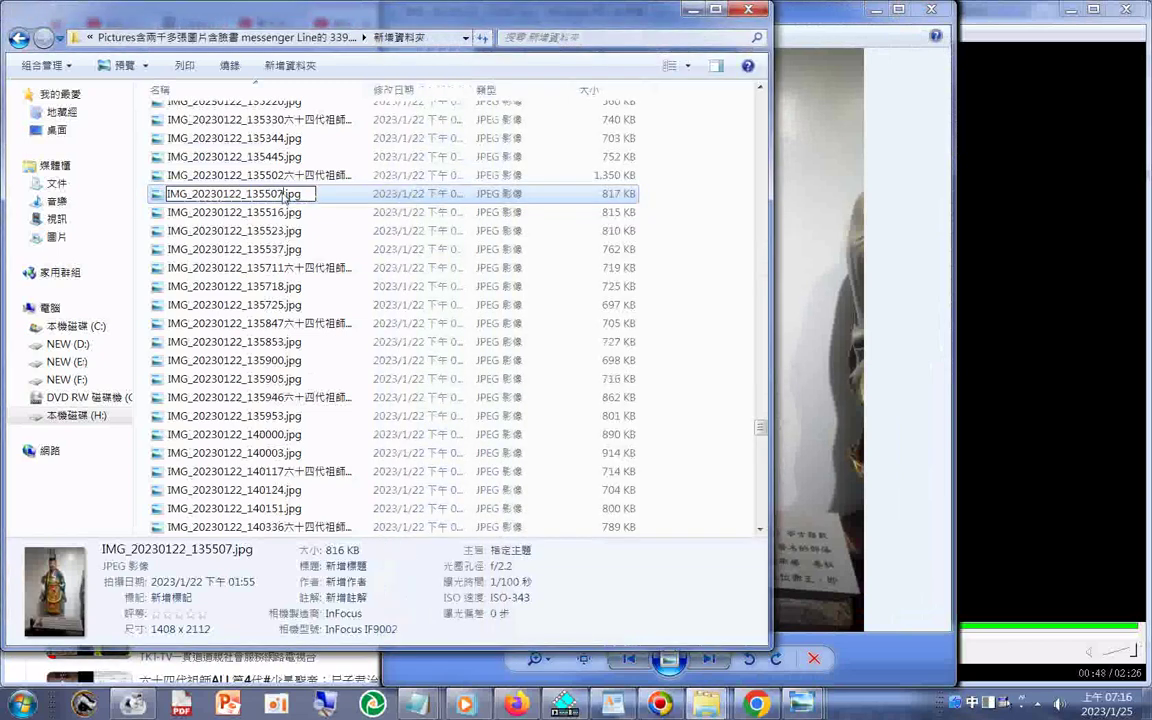
right_click(287, 196)
click(299, 231)
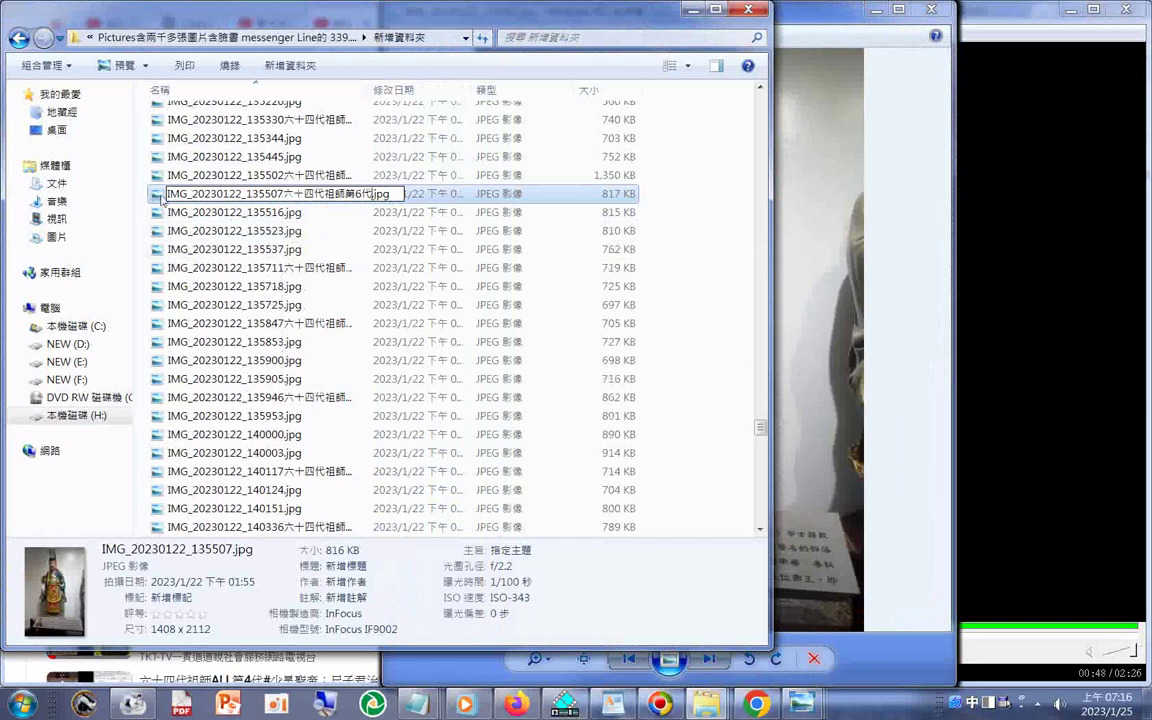
key(shift+Tab)
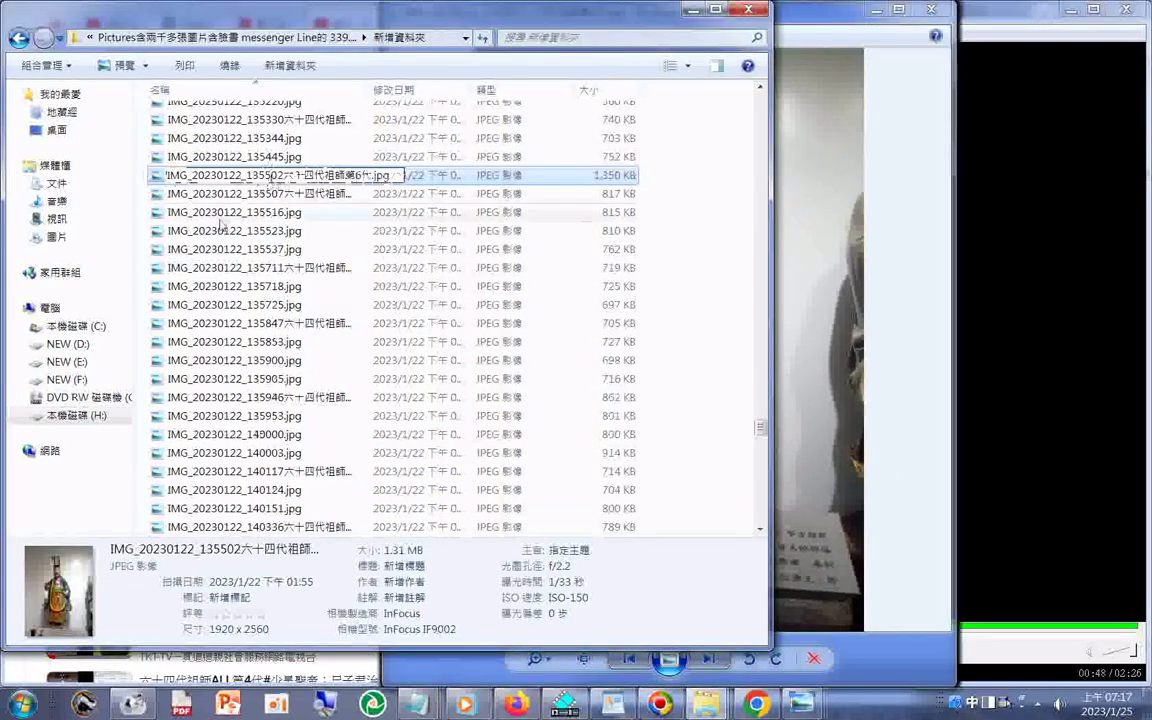
View photo 135516 at full size to check its statue and plaque, and select photo 135502 again.
click(226, 218)
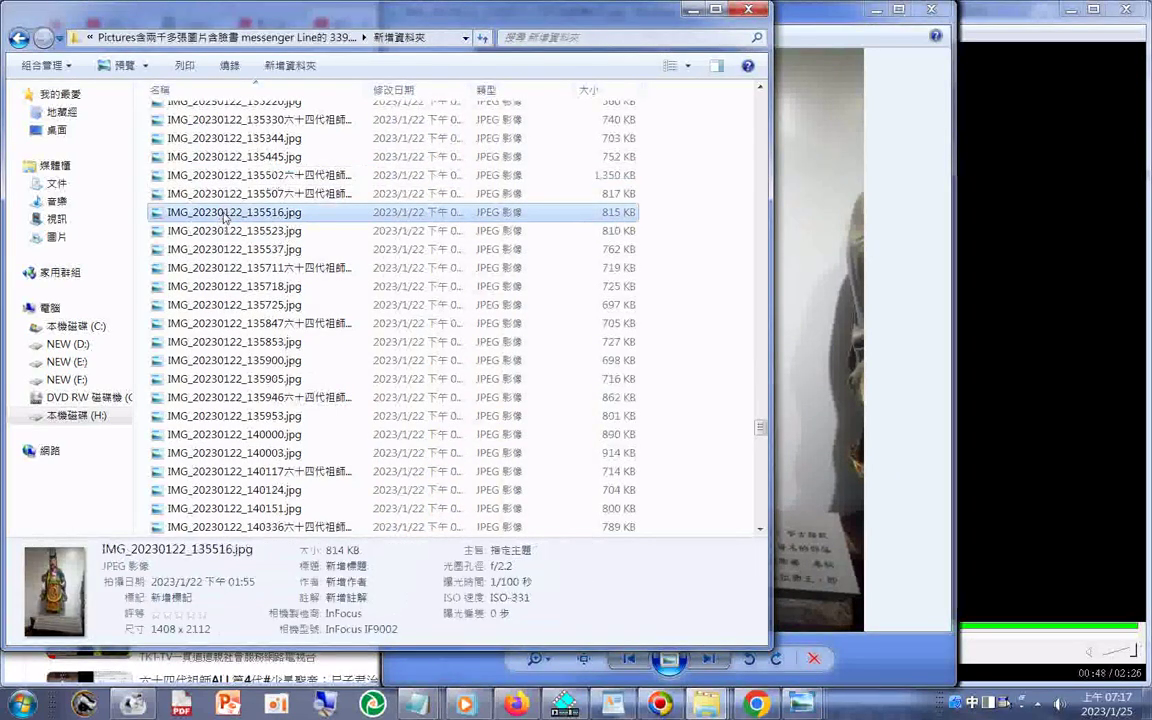
double_click(226, 218)
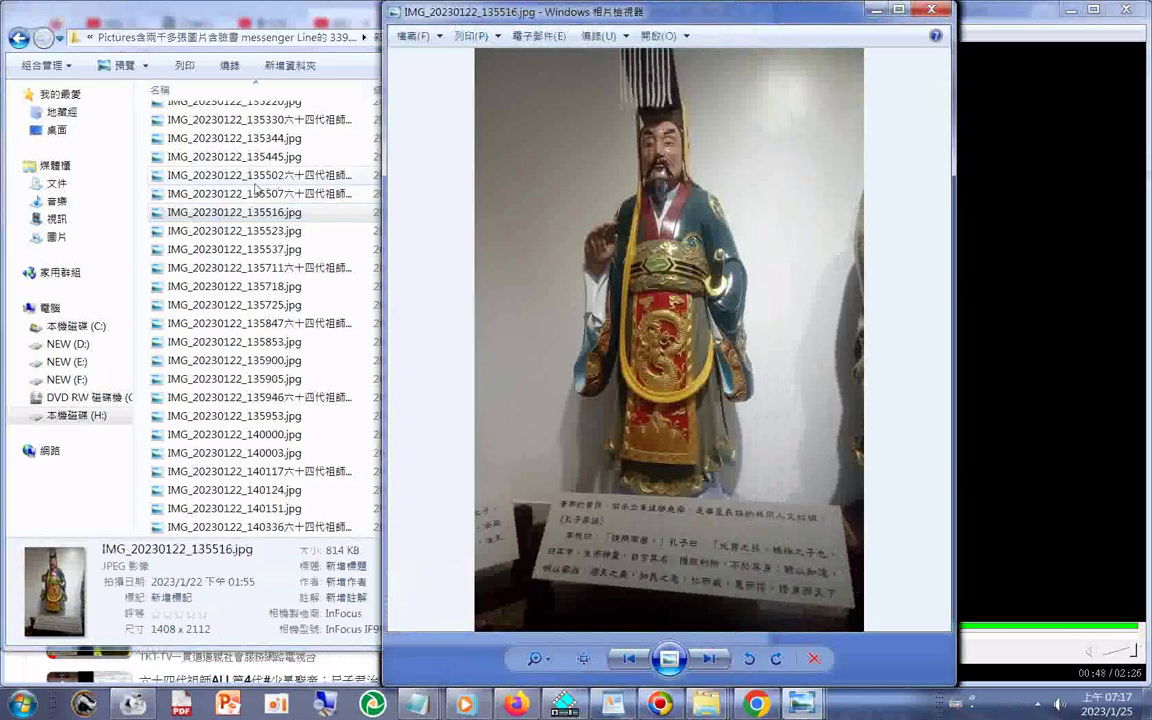
click(257, 181)
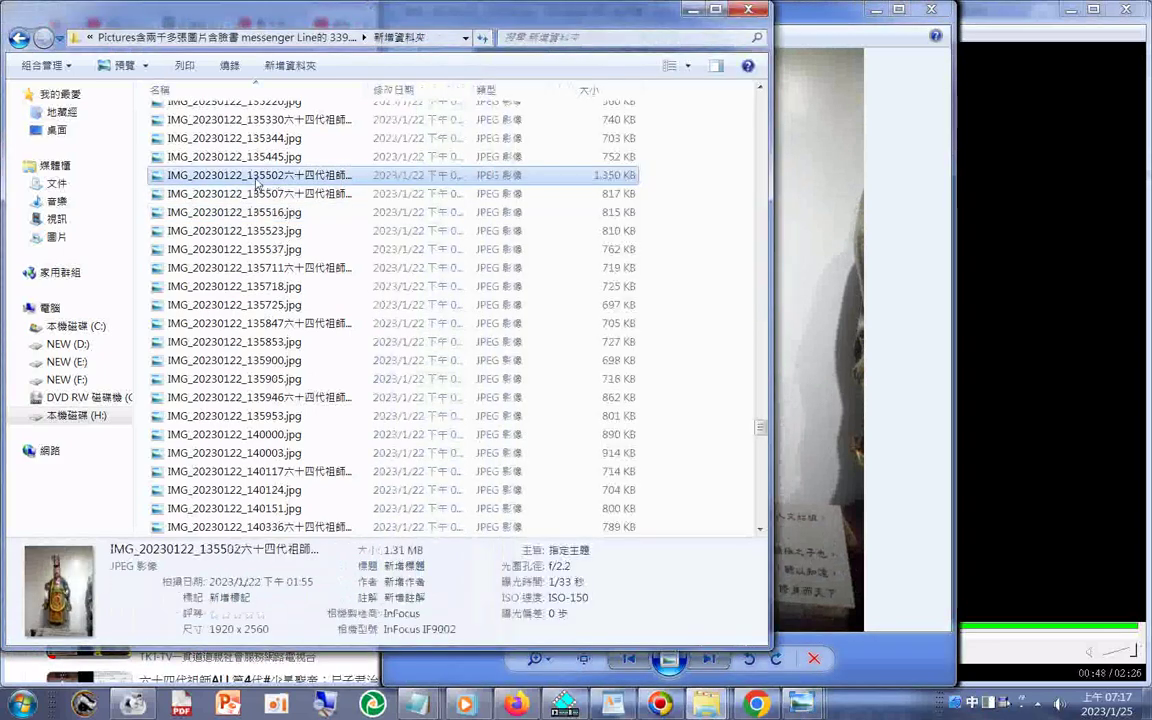